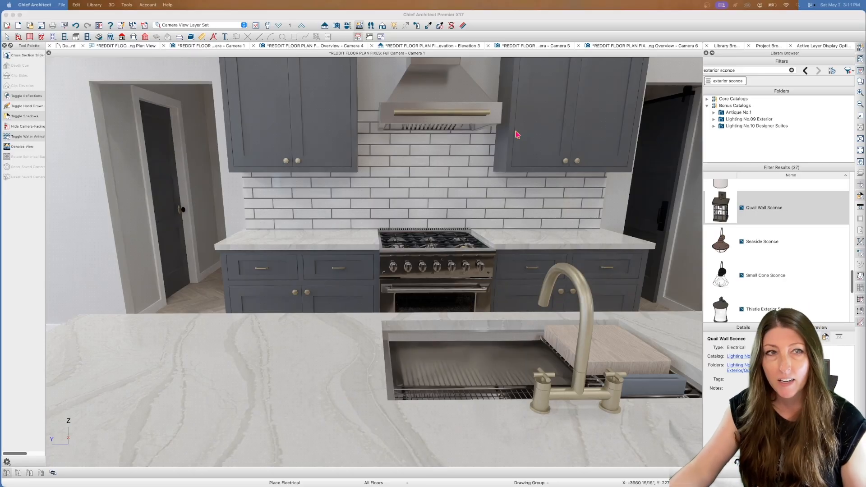
Switch to the working plan view and examine the front entry and porch area
click(129, 48)
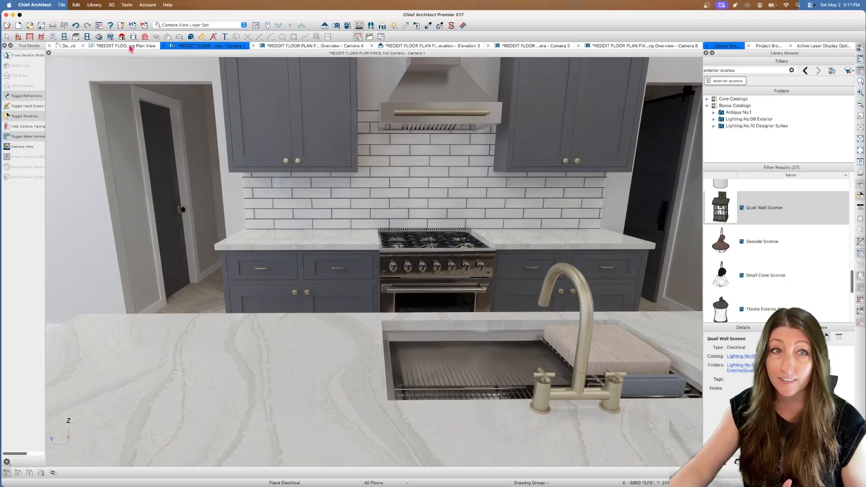
click(130, 46)
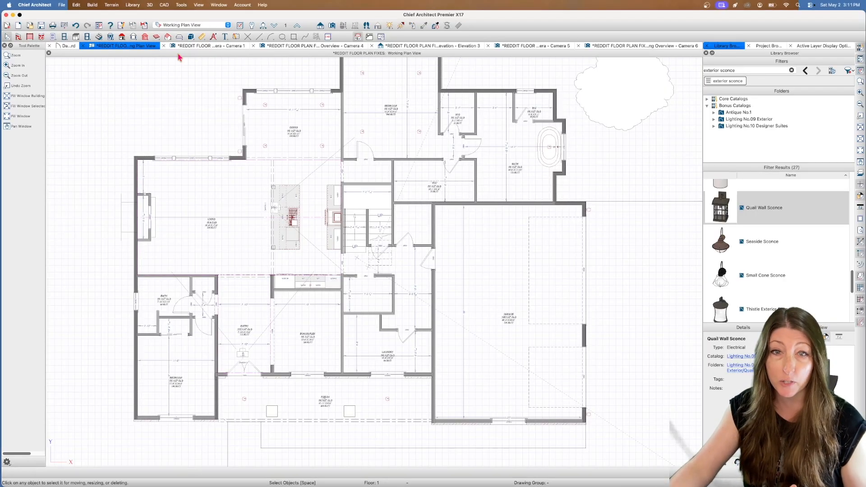
click(859, 163)
drag(405, 148, 431, 162)
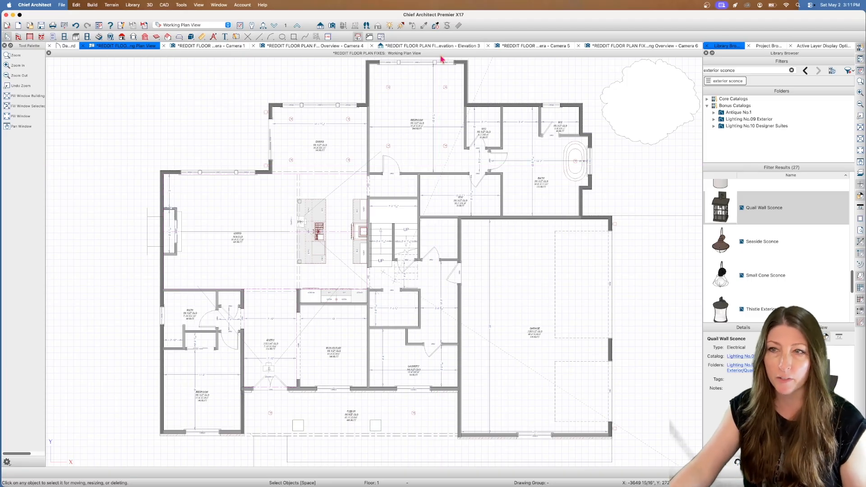
click(860, 161)
drag(334, 259, 429, 128)
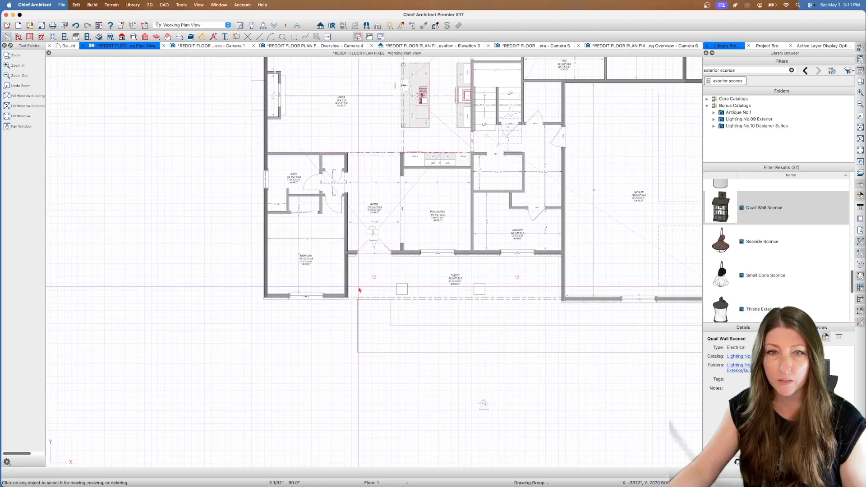
scroll(391, 245, up, 3)
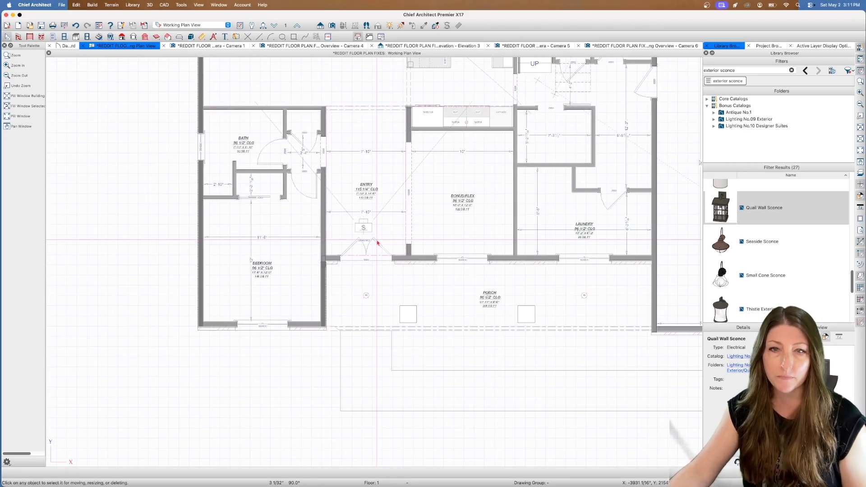
scroll(373, 234, up, 2)
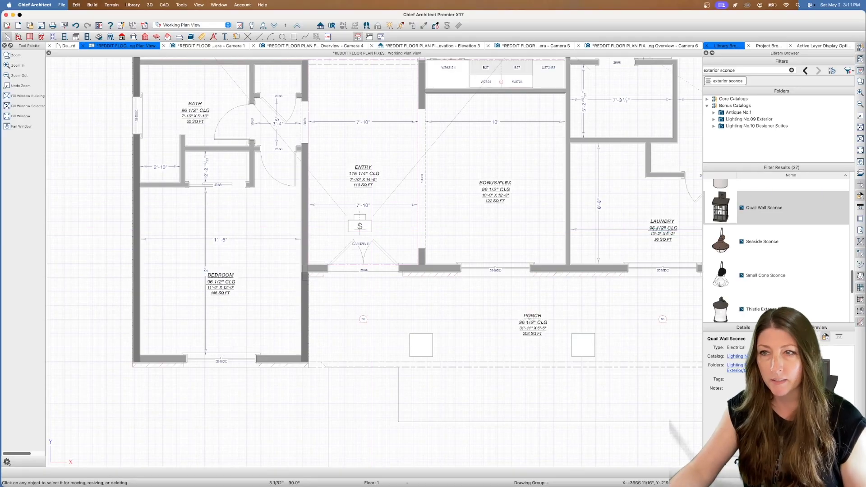
Examine the entry's relationship to the bonus/flex room, front bedroom and adjoining bath on Floor 1
click(860, 164)
drag(440, 155, 397, 231)
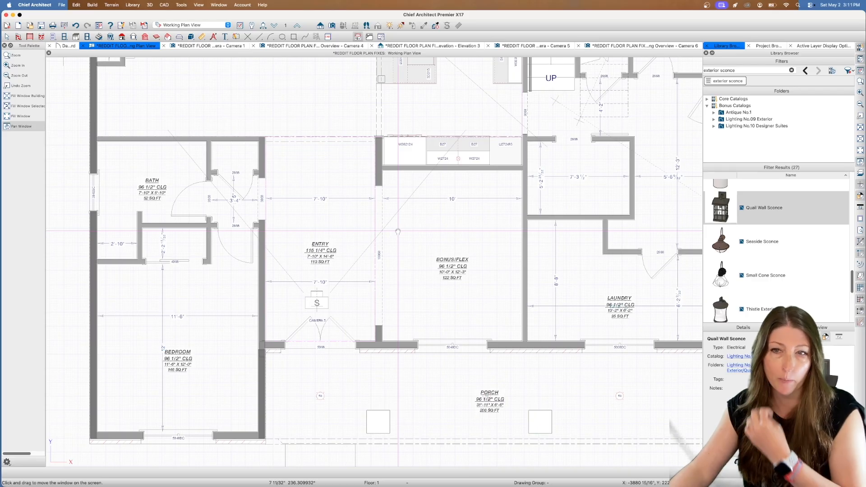
drag(397, 231, 430, 227)
key(space)
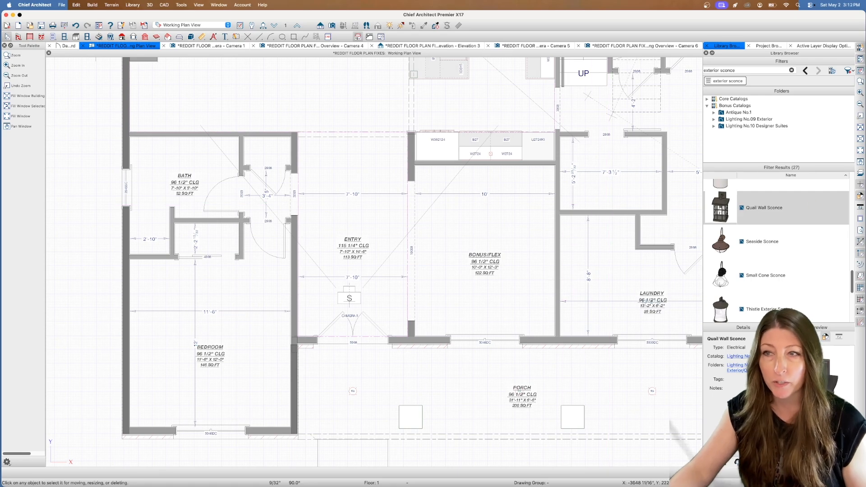
click(860, 162)
drag(535, 139, 496, 151)
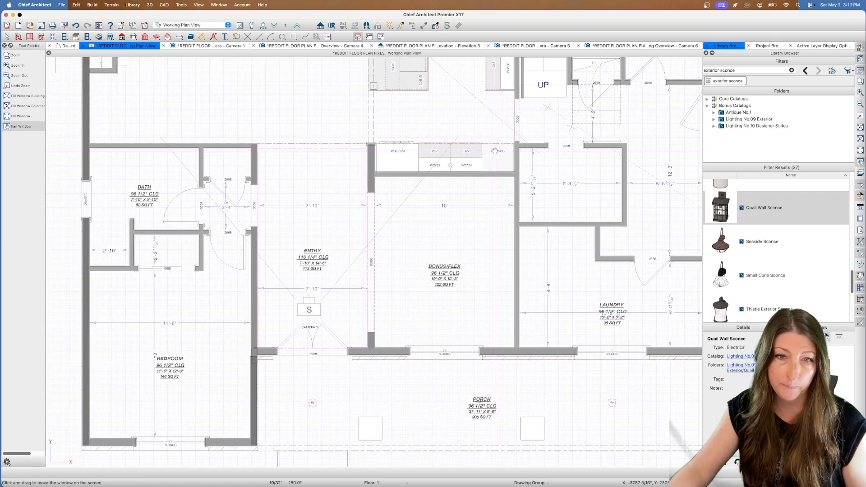
middle_drag(496, 151, 495, 150)
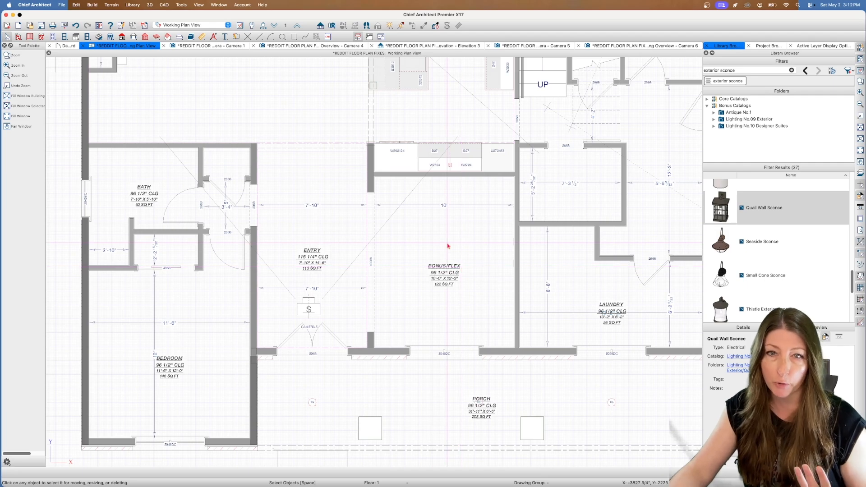
Examine the living room and kitchen layout, including the island, range wall and nearby stairs
click(860, 162)
drag(546, 143, 581, 365)
key(space)
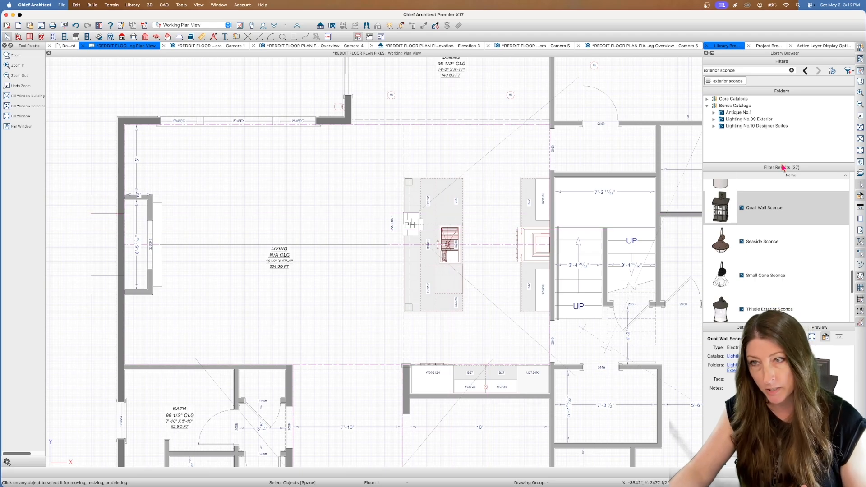
key(p)
drag(524, 163, 475, 159)
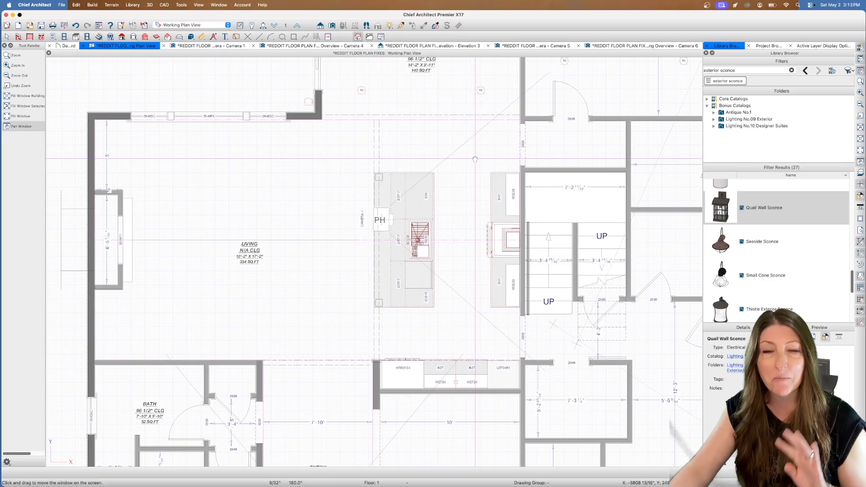
key(Escape)
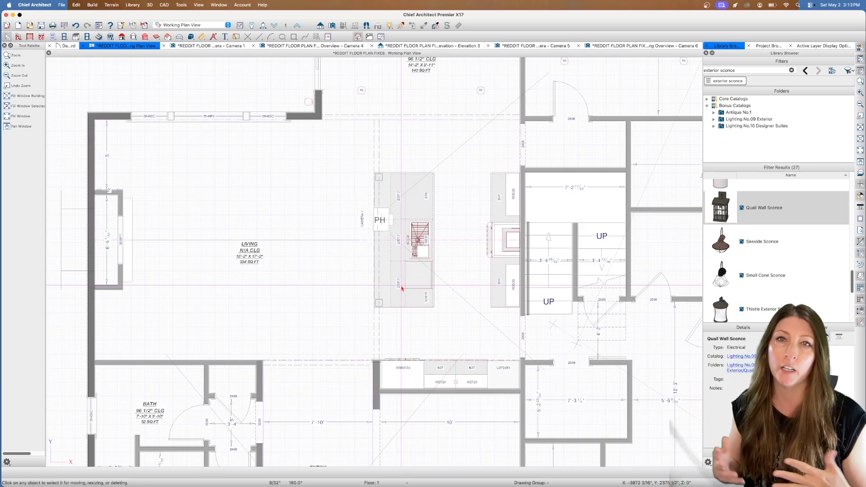
key(space)
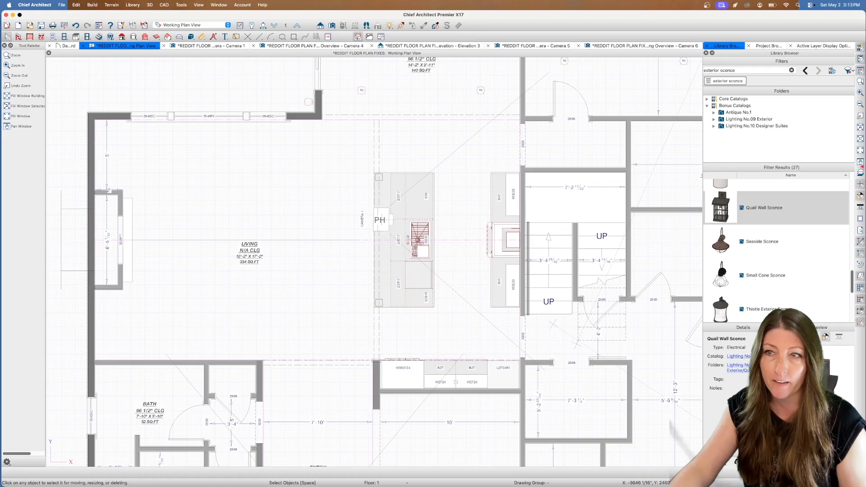
Examine the dining room and the rear bedroom suite with its walk-in closets and bath
click(860, 163)
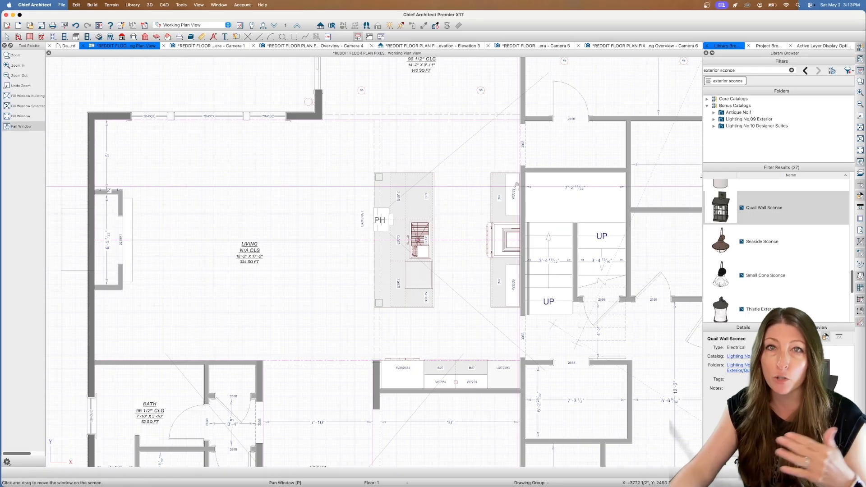
drag(537, 173, 475, 191)
drag(336, 90, 342, 213)
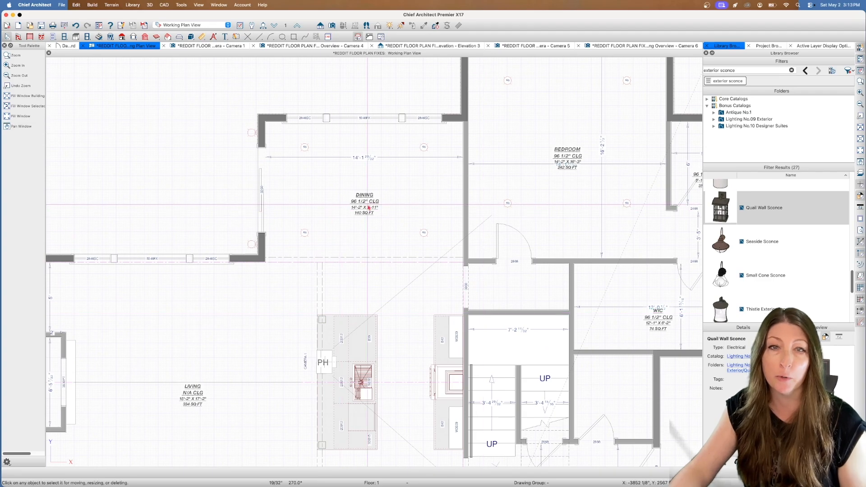
drag(524, 207, 619, 194)
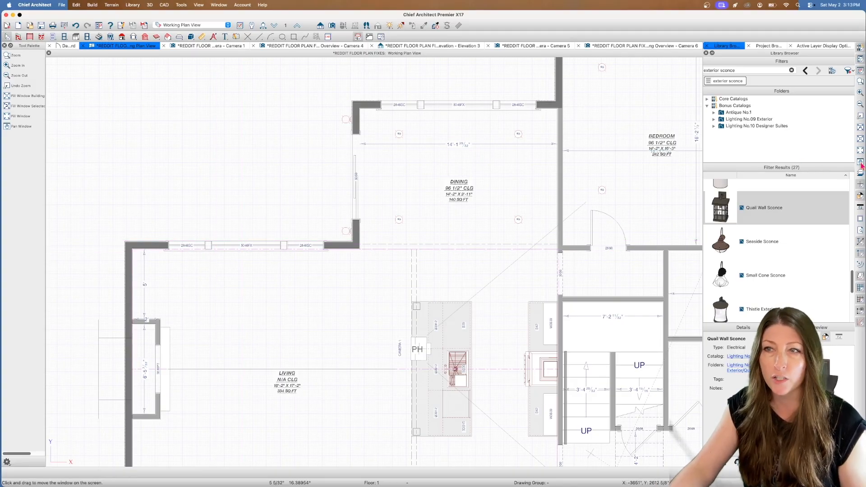
drag(588, 132, 289, 233)
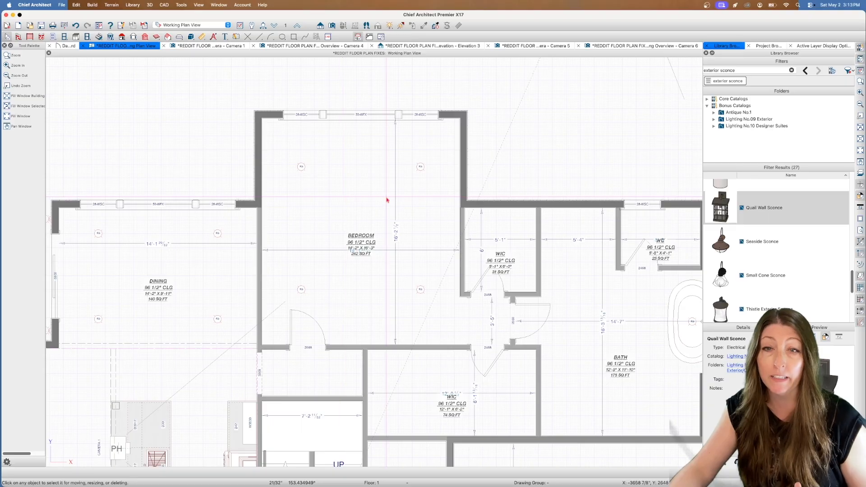
drag(465, 302, 427, 215)
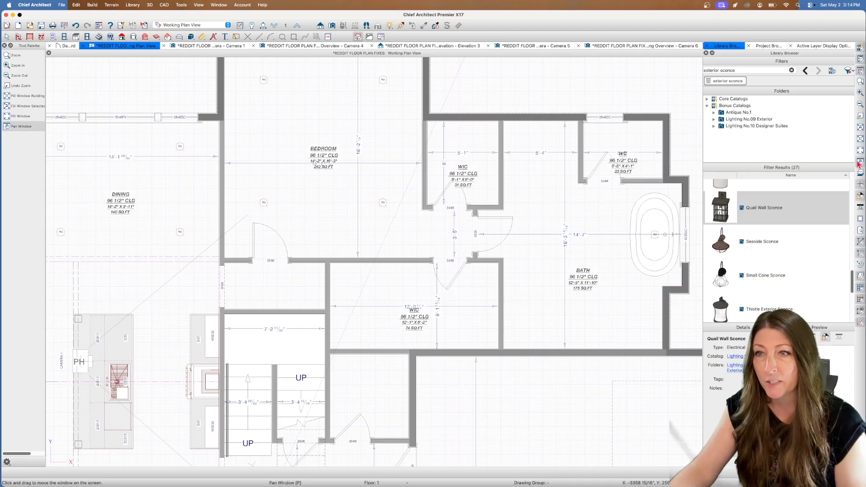
drag(561, 275, 450, 297)
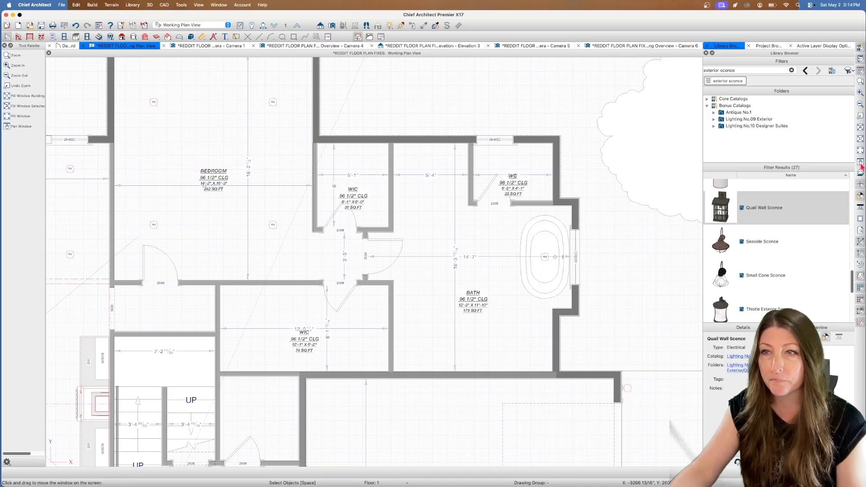
Examine the garage entry hall, the laundry with its short jogged wall, and the small room behind the sliding door
scroll(654, 203, down, 10)
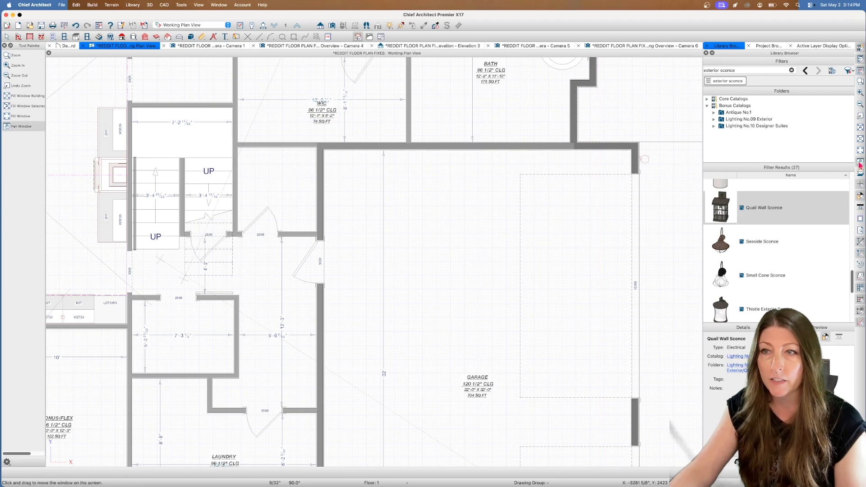
middle_drag(447, 238, 580, 176)
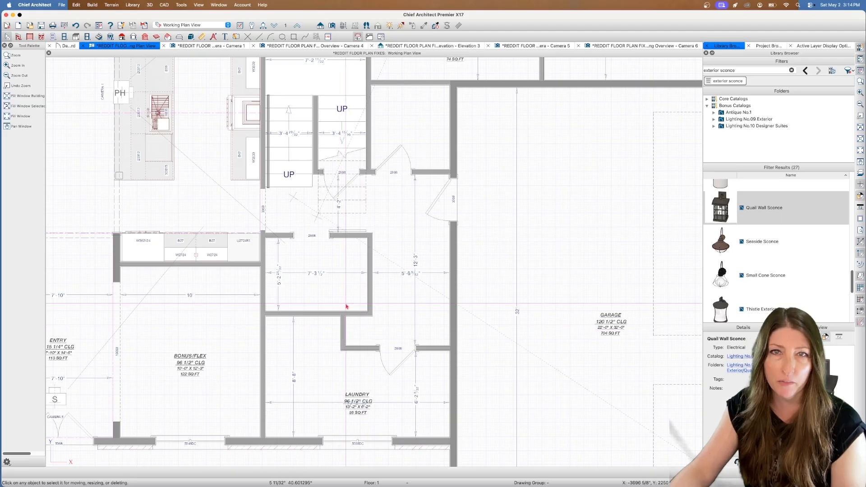
click(344, 335)
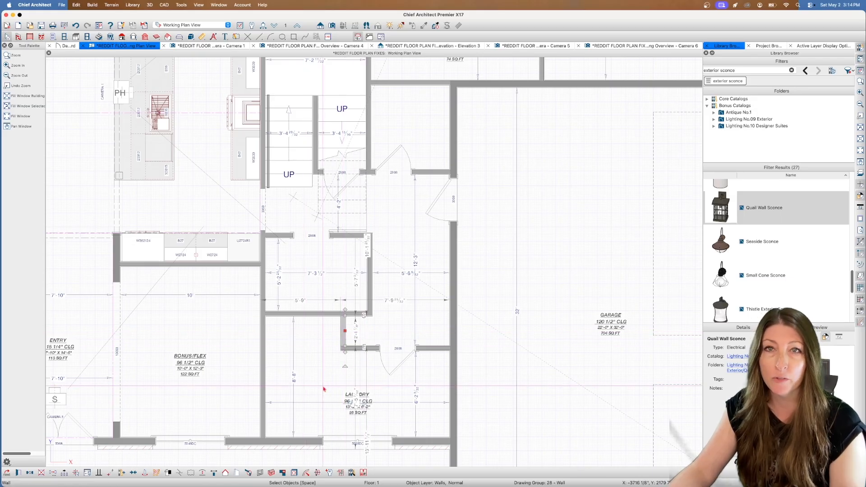
key(Escape)
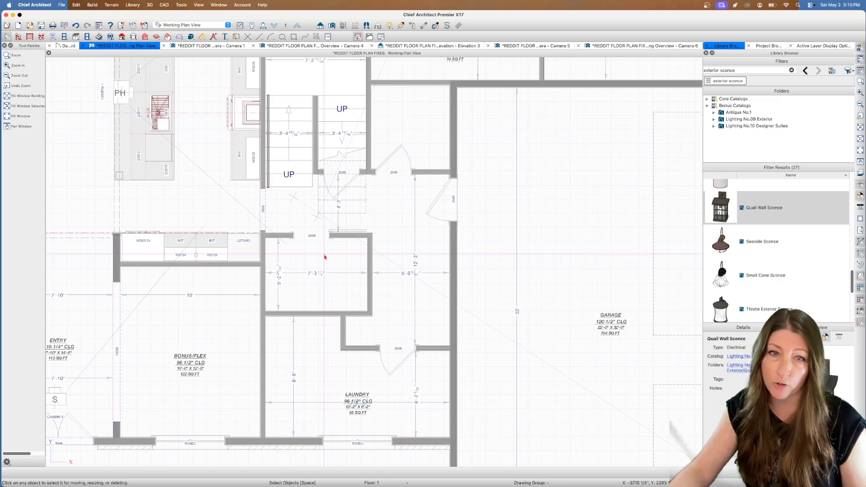
scroll(325, 246, up, 2)
scroll(367, 221, up, 3)
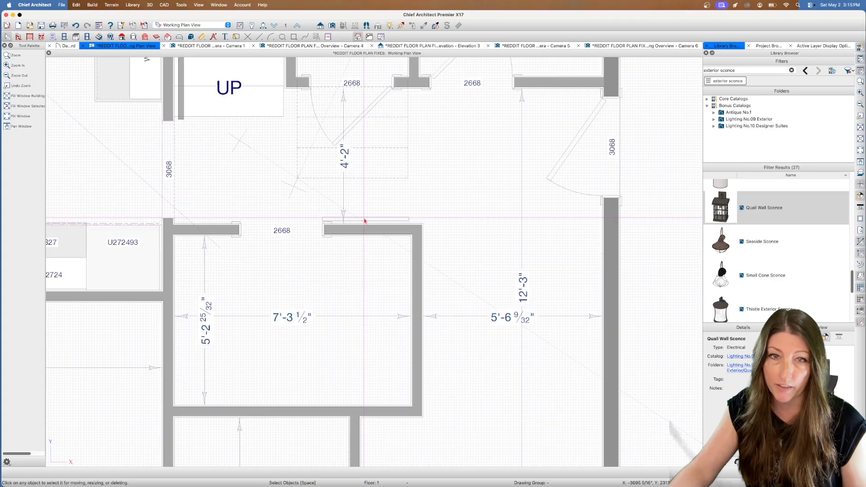
scroll(323, 234, down, 5)
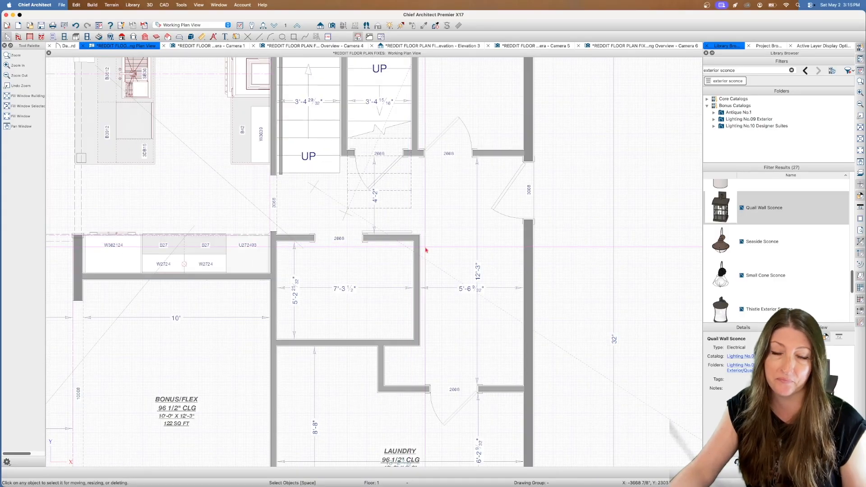
click(860, 162)
drag(548, 171, 513, 234)
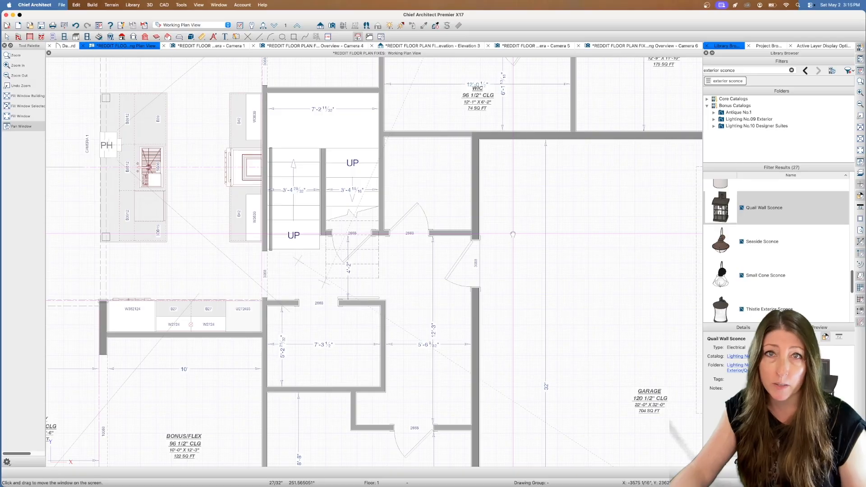
key(space)
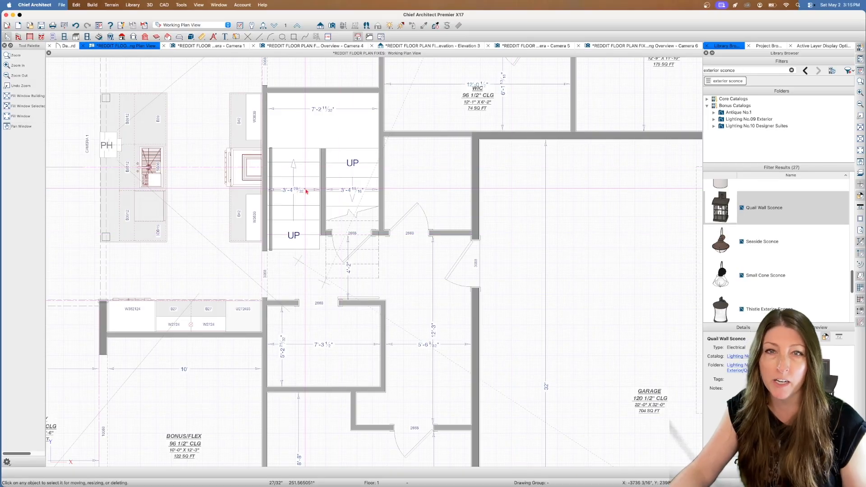
Review the overall first-floor layout, then go up to Floor 2 and examine its bedrooms and open-below areas
scroll(305, 191, down, 3)
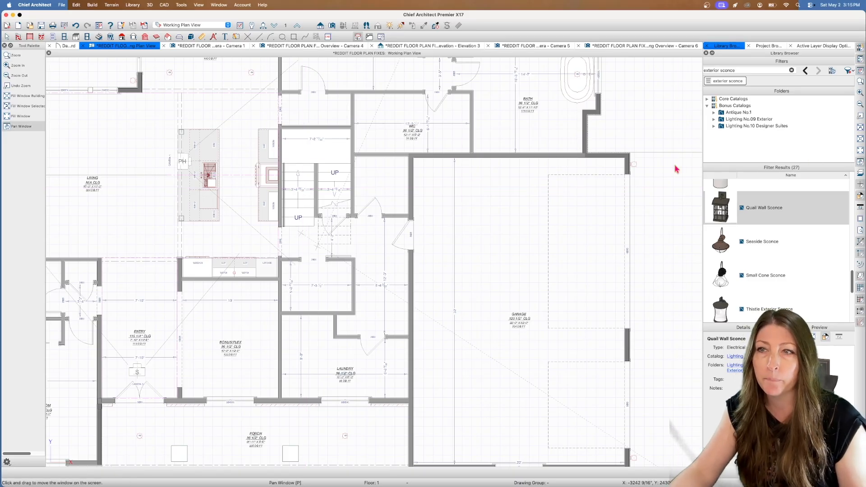
drag(314, 175, 340, 179)
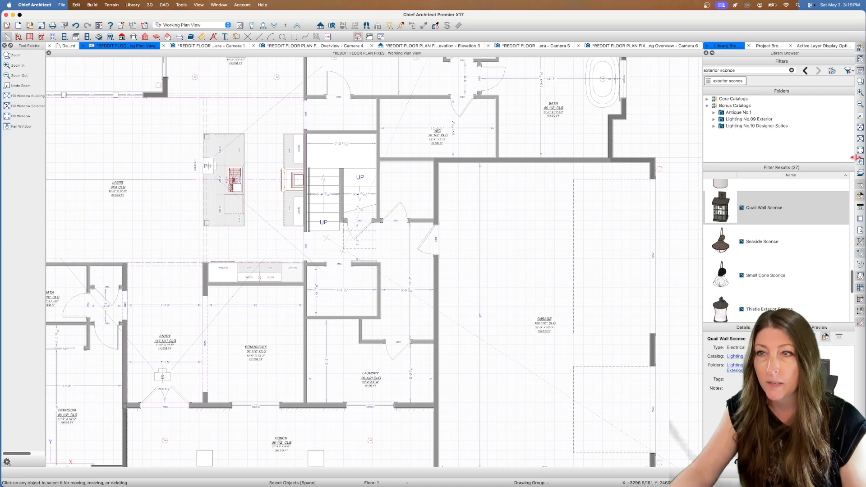
drag(444, 214, 474, 225)
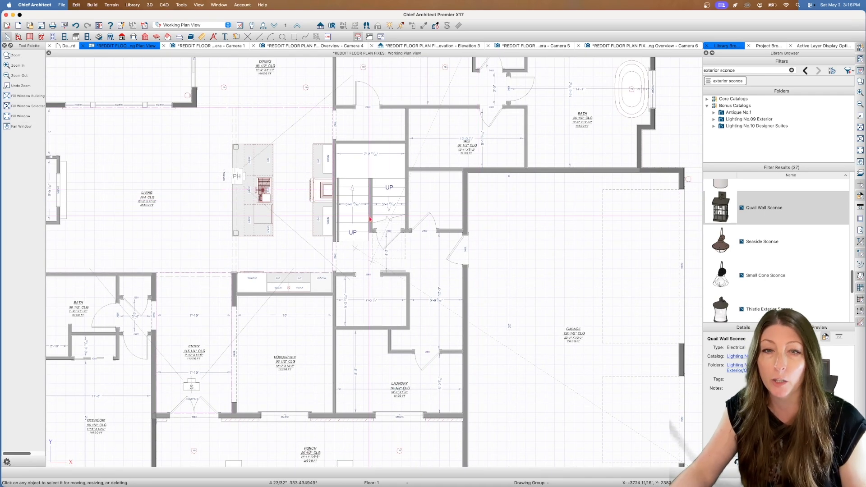
scroll(369, 219, down, 5)
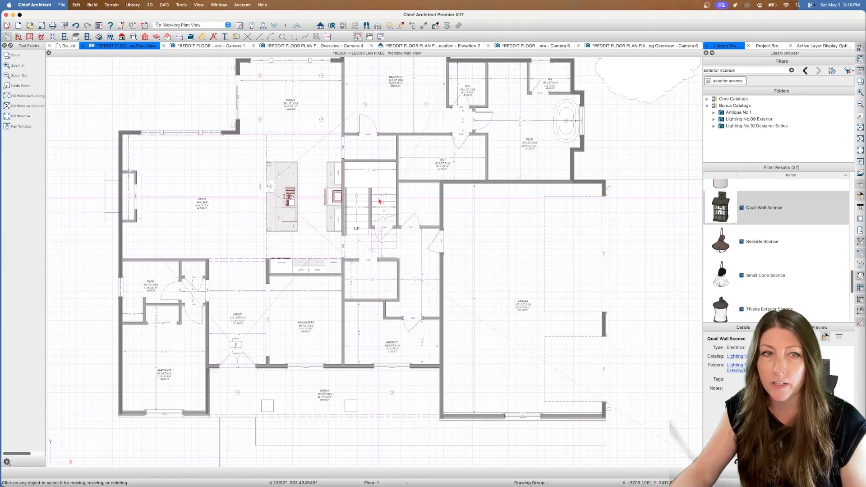
click(298, 27)
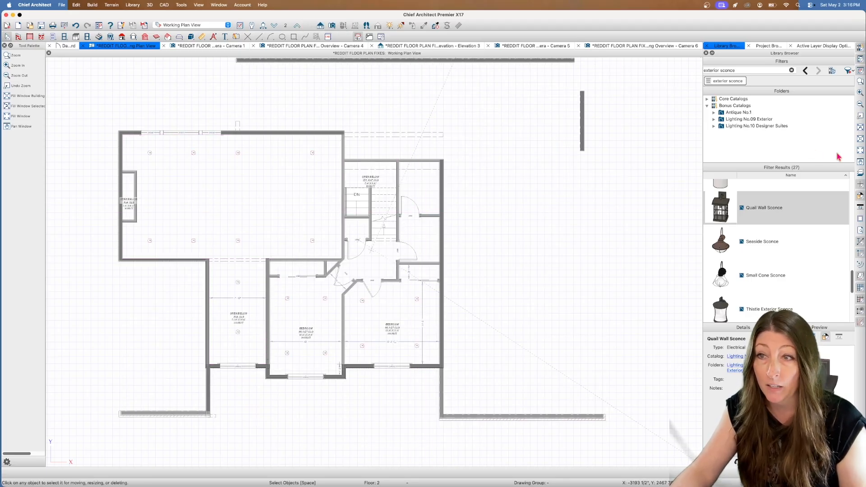
drag(461, 222, 484, 209)
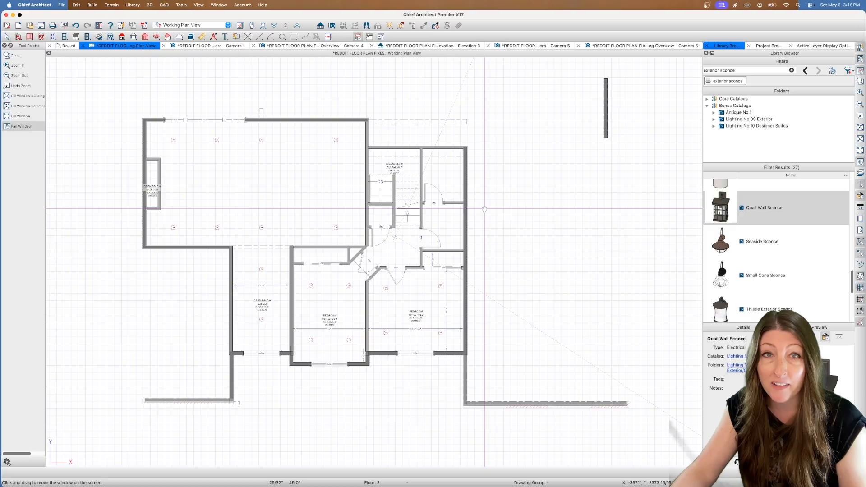
middle_drag(485, 209, 490, 207)
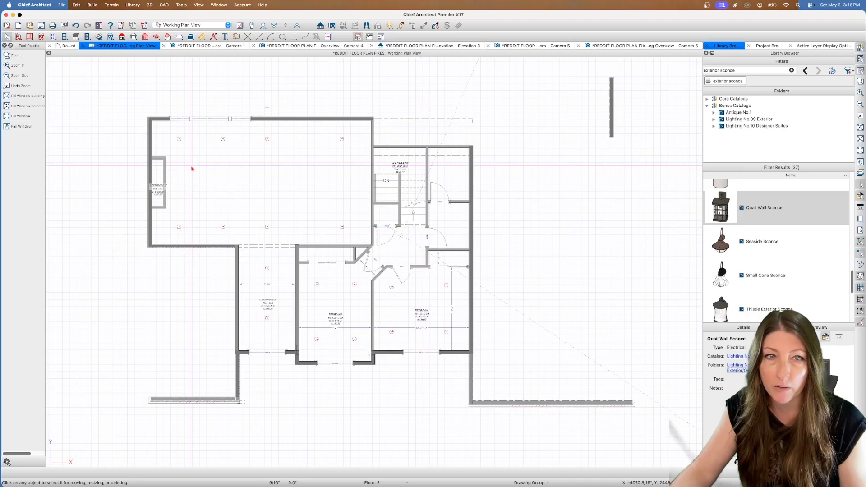
Compare Floor 2 with the floor below using the reference display, and examine the stair hall and the rooms around it
click(860, 175)
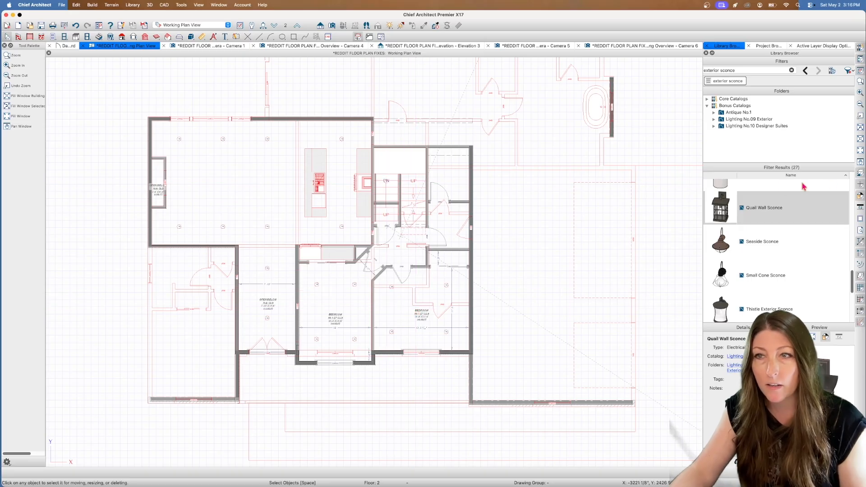
click(860, 175)
scroll(424, 195, up, 3)
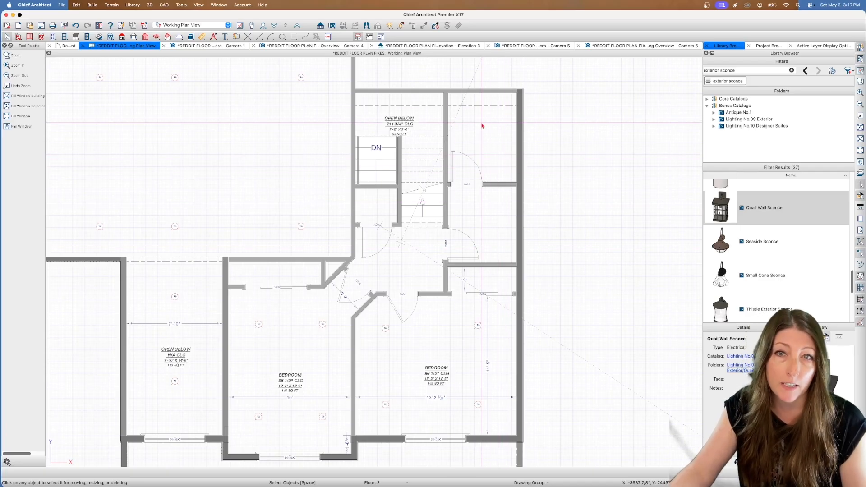
click(860, 161)
drag(426, 213, 370, 227)
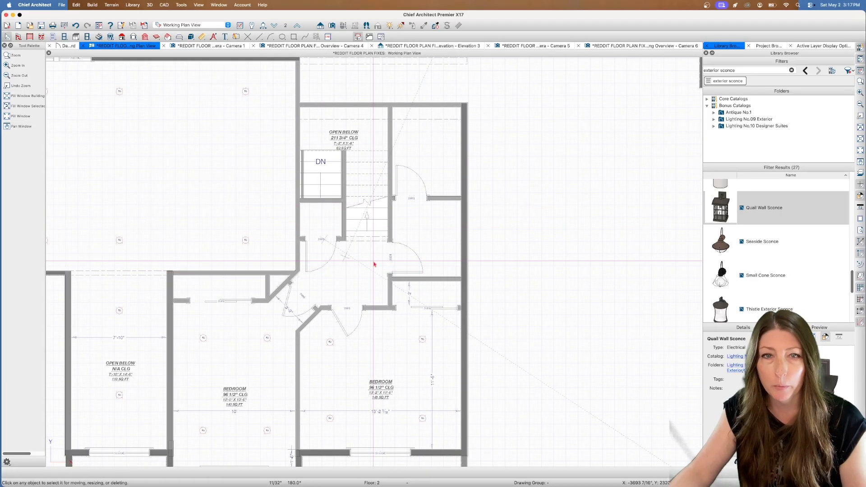
scroll(386, 293, down, 2)
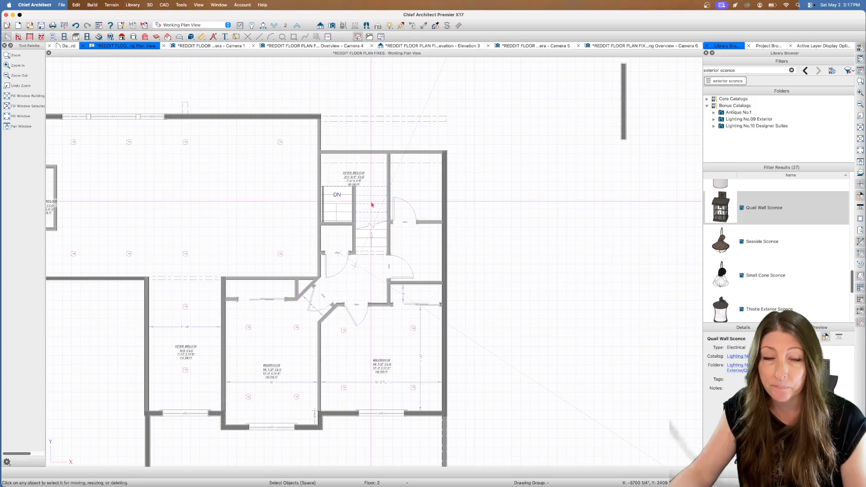
key(p)
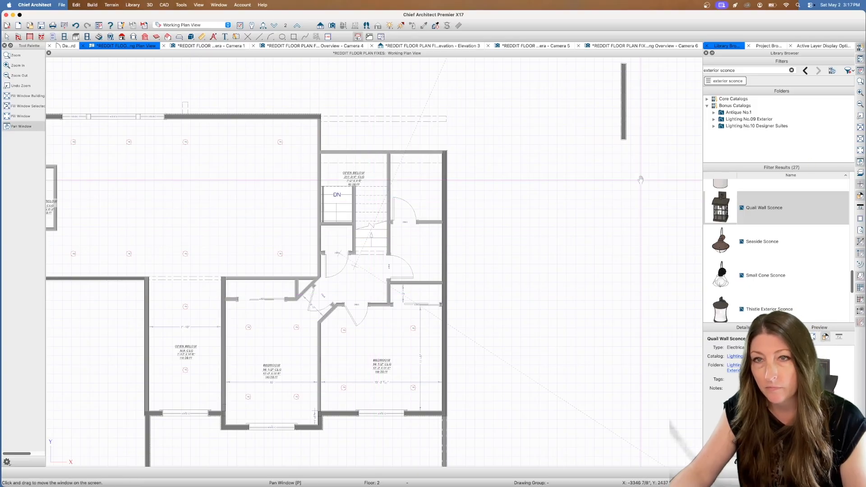
mouse_move(519, 201)
mouse_down()
mouse_move(584, 180)
mouse_move(579, 156)
mouse_move(526, 193)
mouse_up()
key(space)
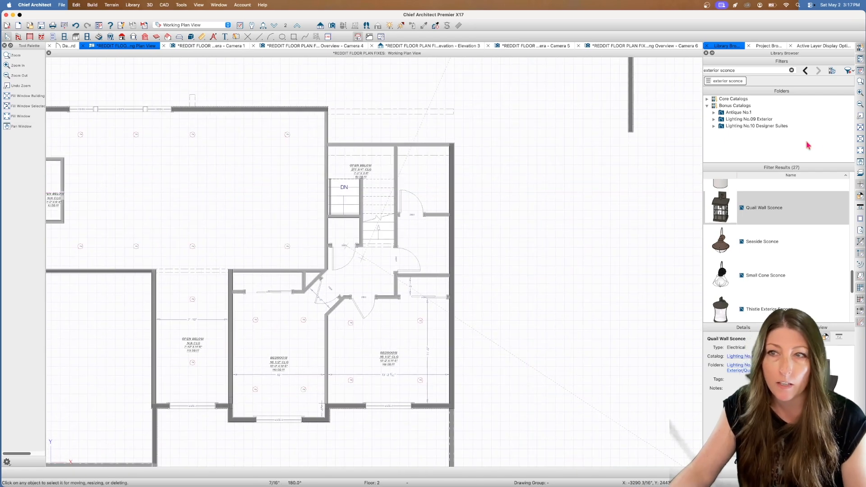
Return to Floor 1 and examine the overall layout, including the area between the stairs and the garage
click(272, 26)
scroll(463, 184, down, 2)
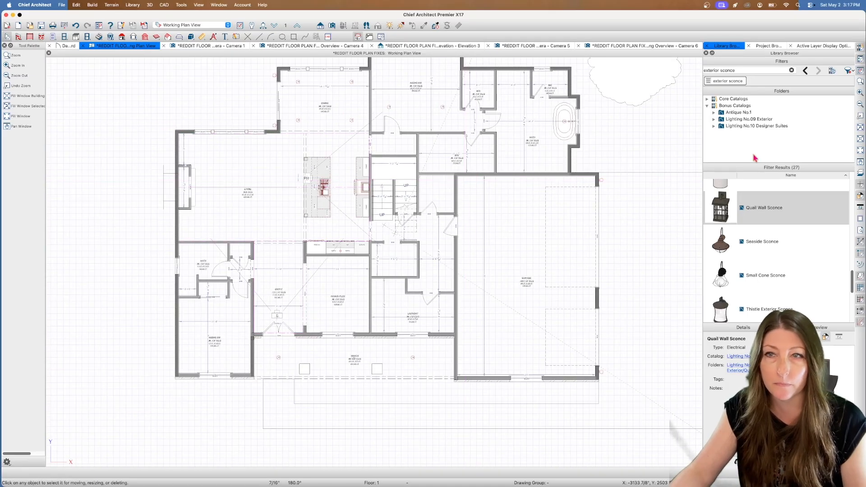
click(861, 160)
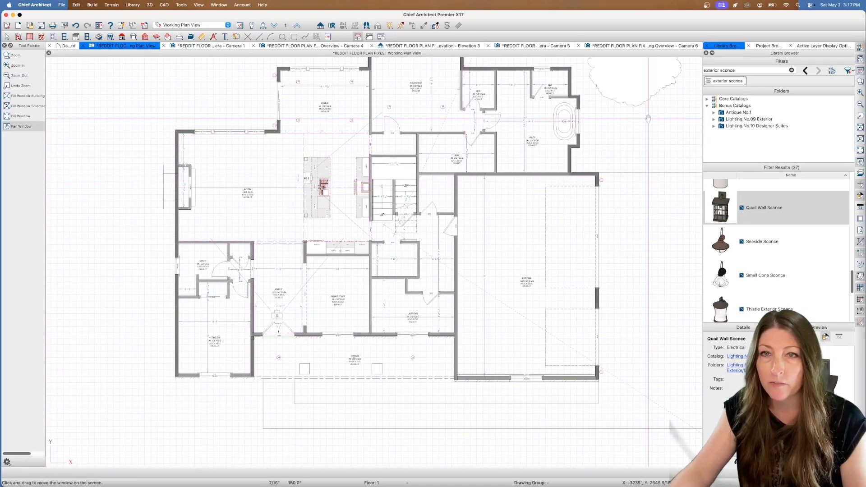
drag(539, 110, 517, 144)
key(space)
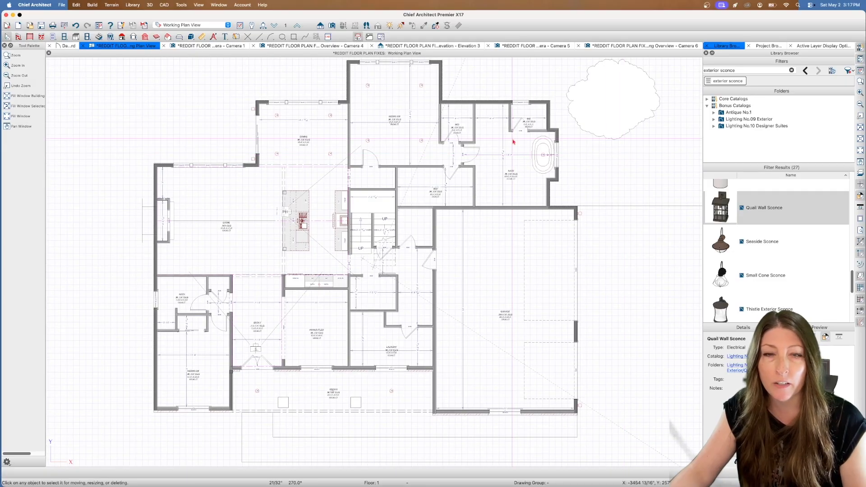
click(418, 222)
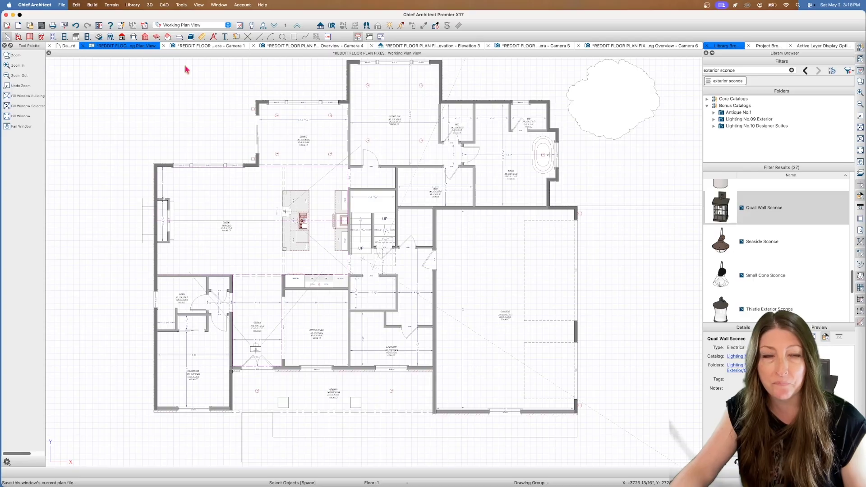
Save the plan and open the Camera 1 view of the kitchen range wall
key(super+s)
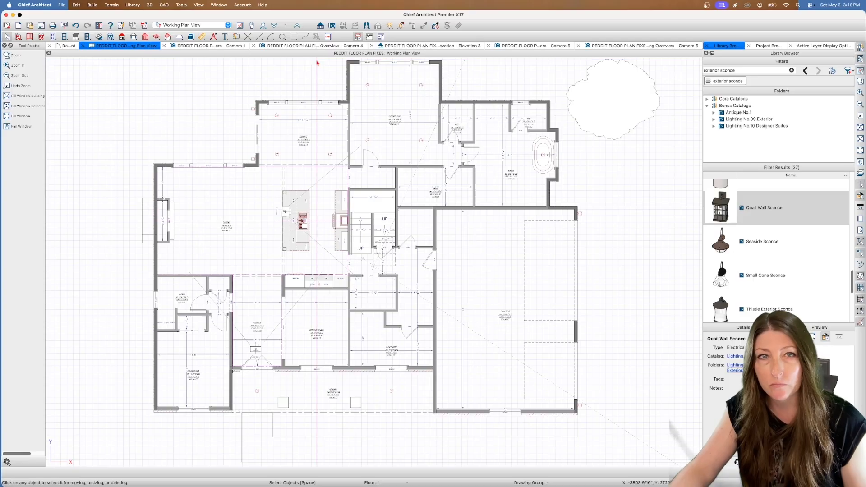
double_click(286, 214)
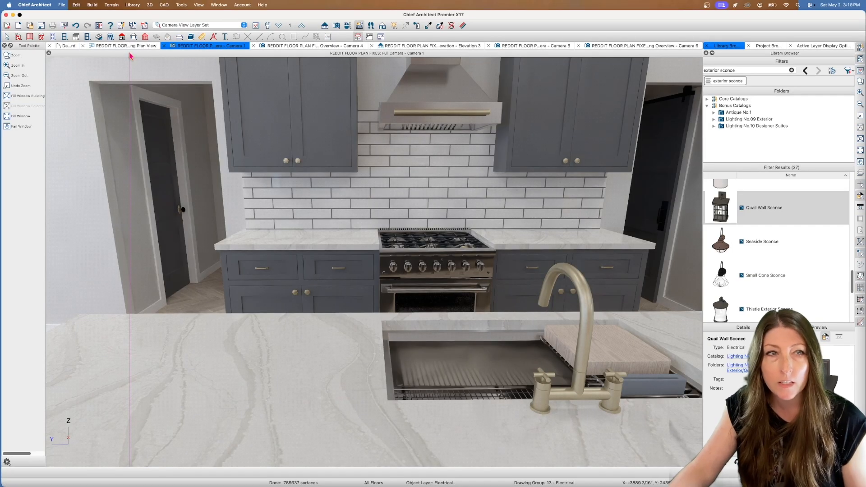
click(7, 38)
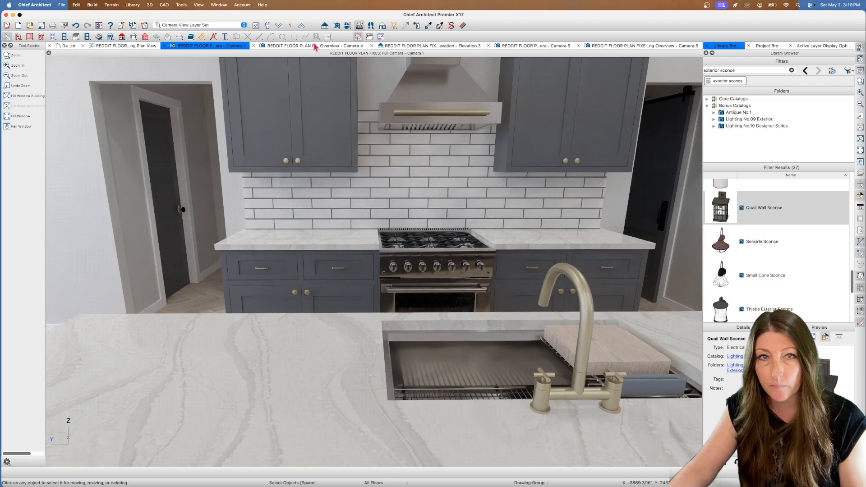
Go back to the floor plan, open the foyer camera, and examine the living room windows in 3D
click(125, 46)
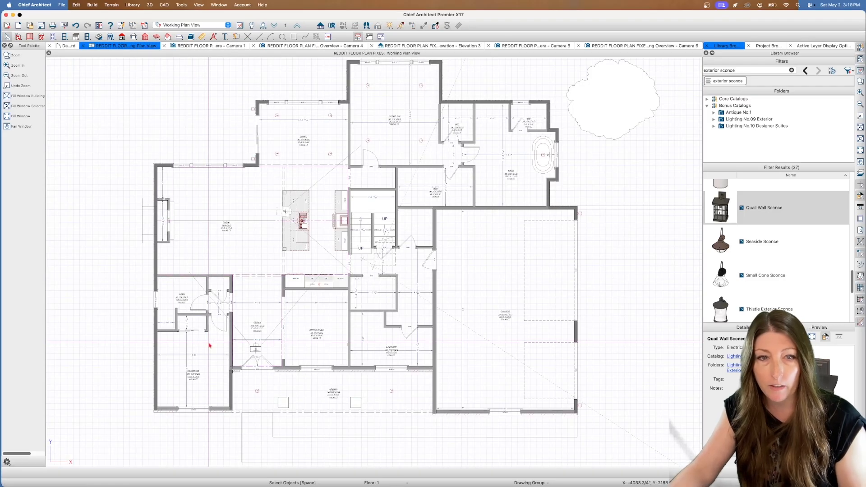
click(256, 350)
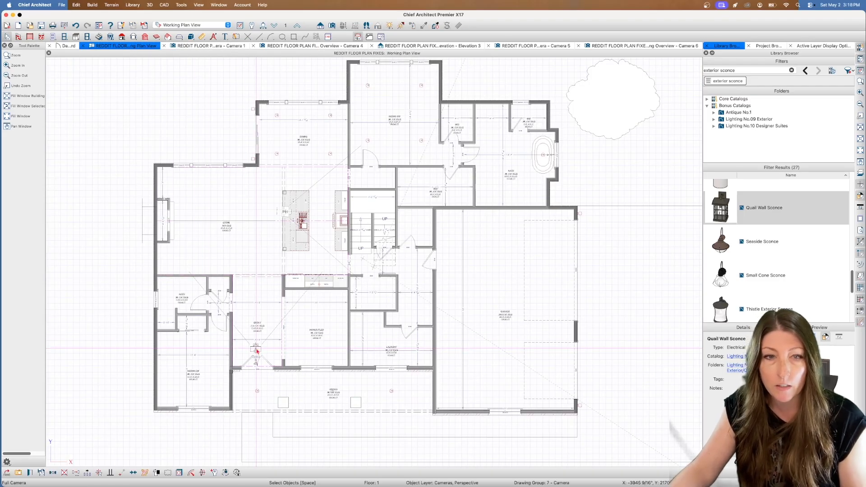
double_click(257, 350)
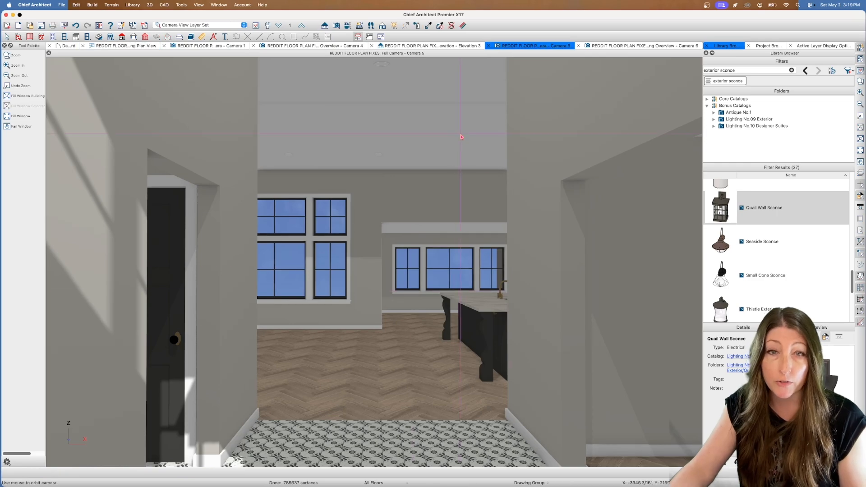
scroll(296, 211, up, 6)
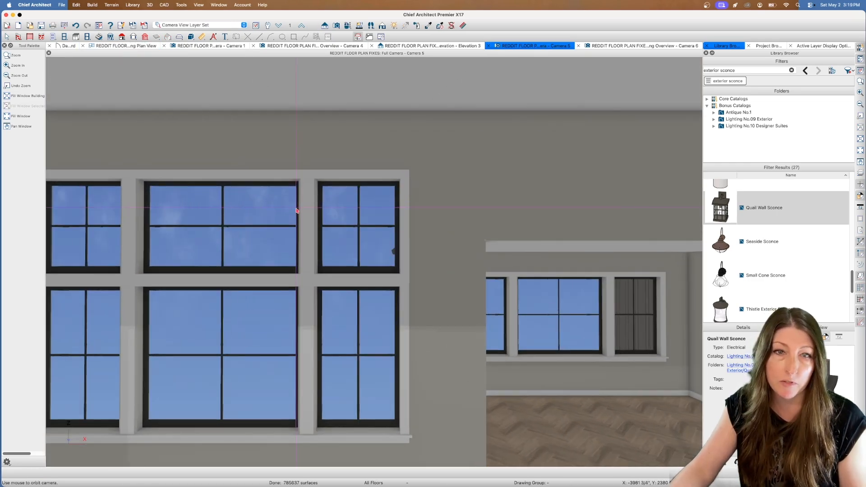
scroll(296, 210, up, 1)
Orbit the camera to the kitchen and examine the range wall, the island, and its sink and faucet
click(348, 26)
drag(376, 147, 500, 174)
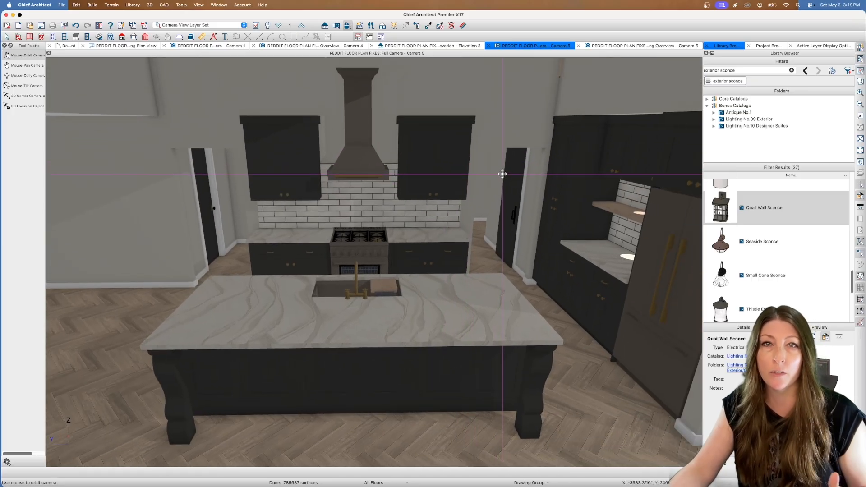
drag(415, 179, 393, 170)
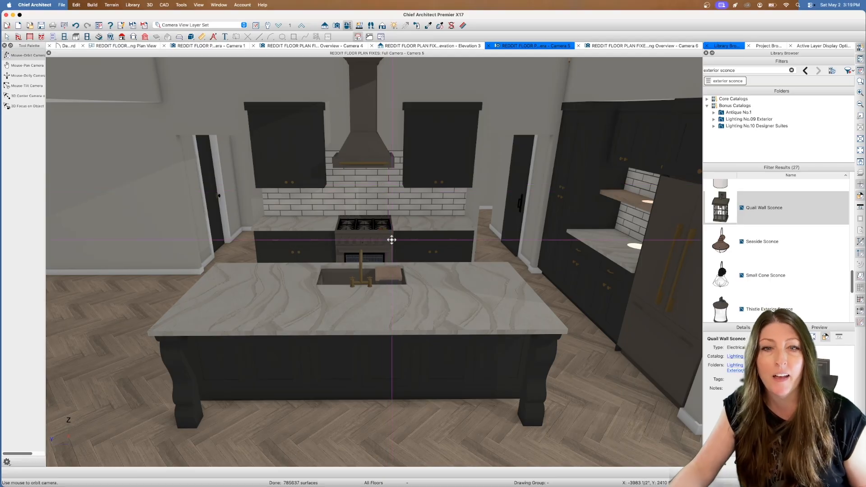
scroll(376, 255, up, 4)
scroll(376, 255, up, 2)
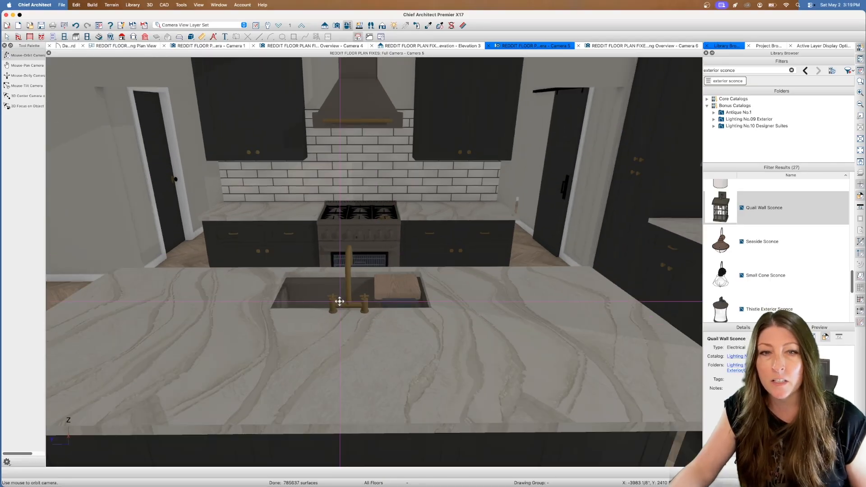
scroll(353, 256, up, 3)
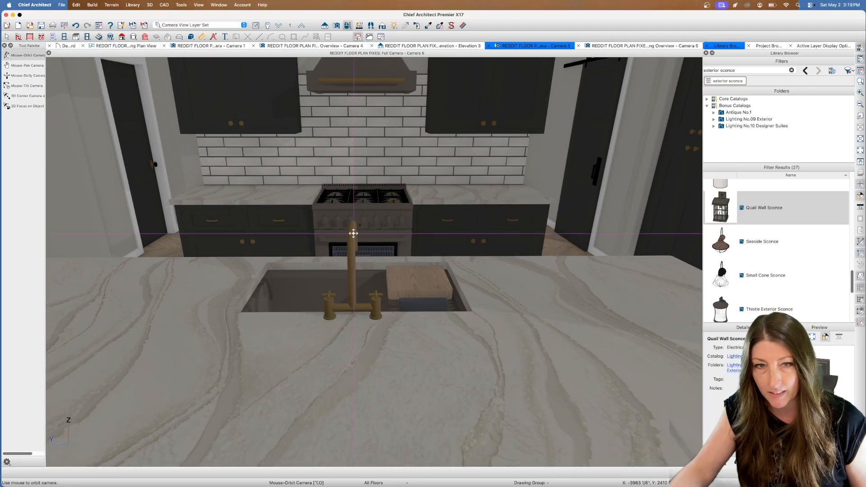
scroll(352, 255, up, 3)
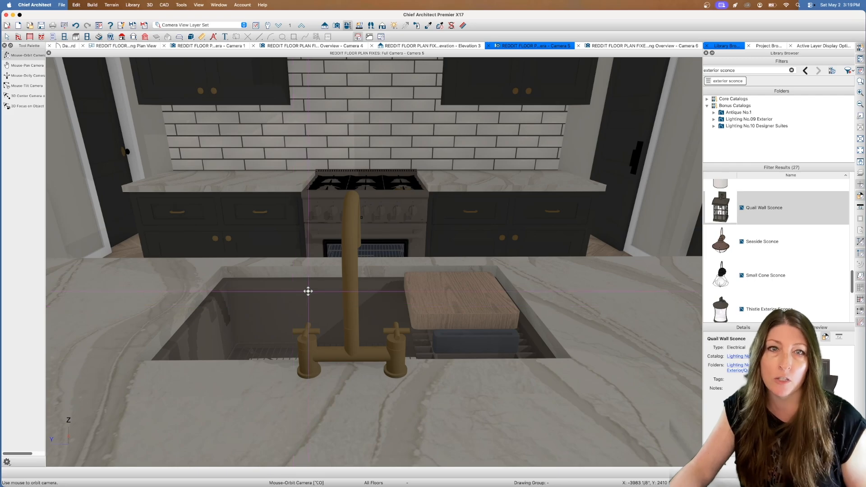
Examine the living room's stone fireplace wall, its herringbone floor and the sightline to the entry
scroll(307, 291, down, 5)
scroll(296, 259, down, 3)
drag(296, 257, 514, 201)
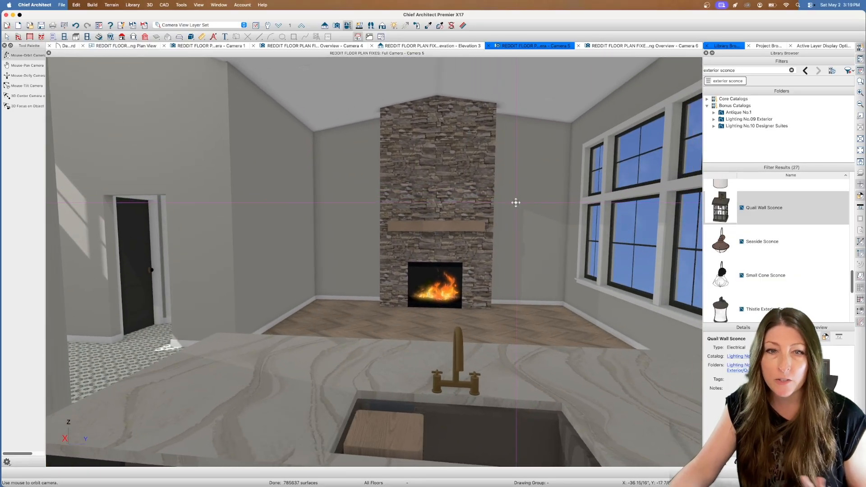
scroll(513, 194, up, 5)
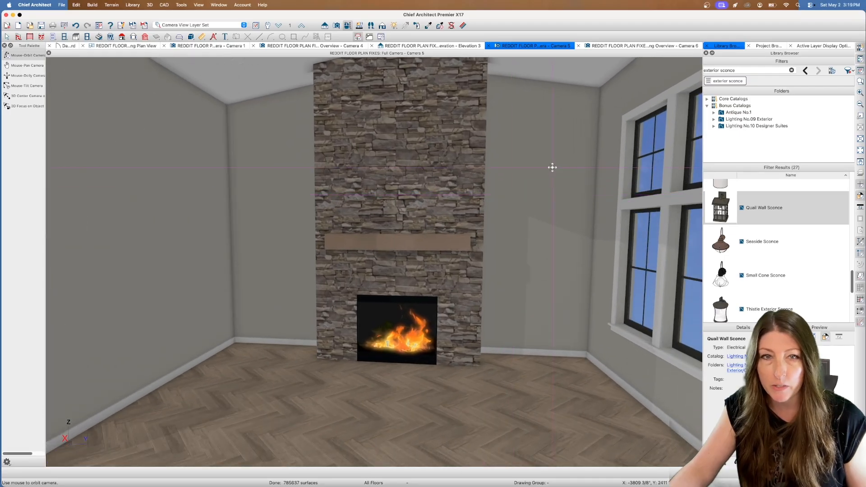
drag(552, 168, 410, 184)
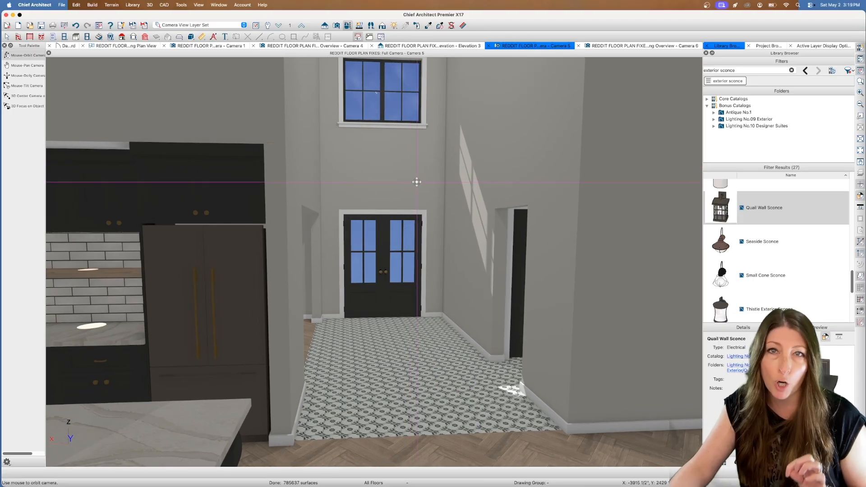
drag(441, 184, 532, 209)
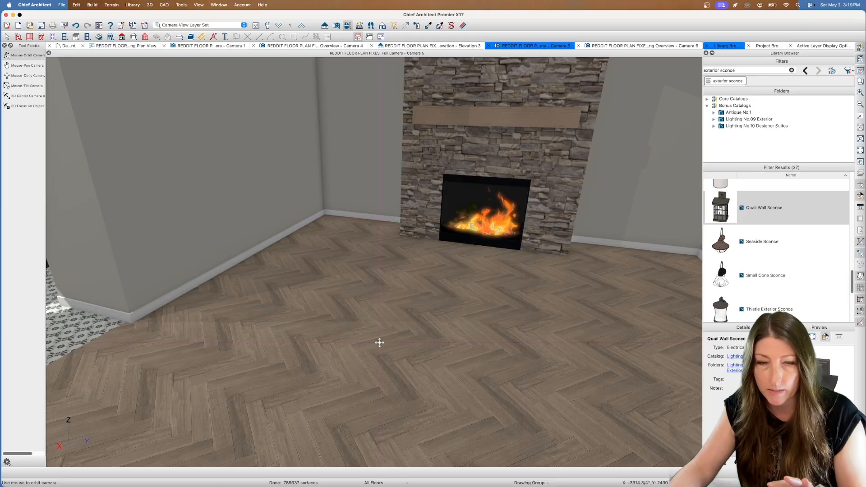
Examine the tall foyer with its double entry doors, and look closely at the patterned floor tile
drag(390, 310, 291, 282)
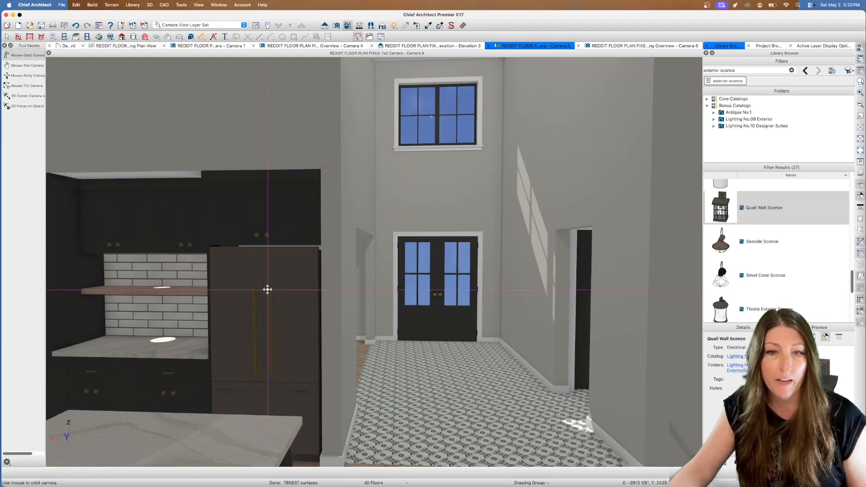
click(860, 162)
drag(533, 233, 504, 196)
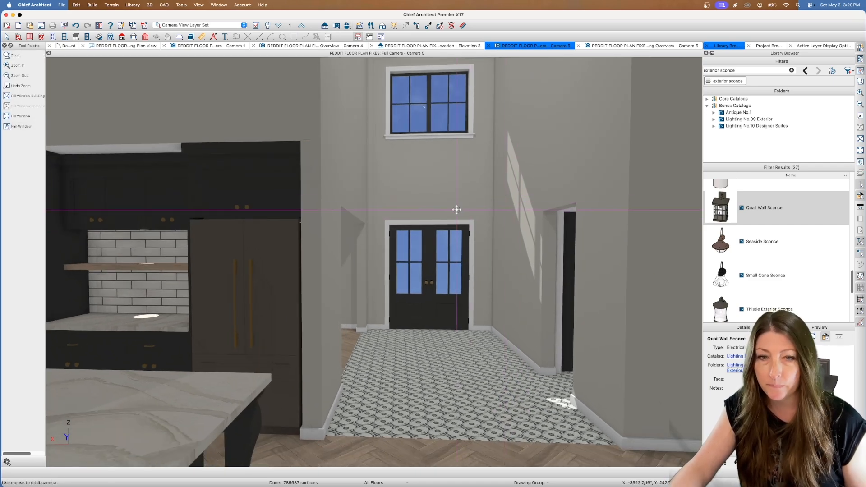
drag(457, 208, 462, 211)
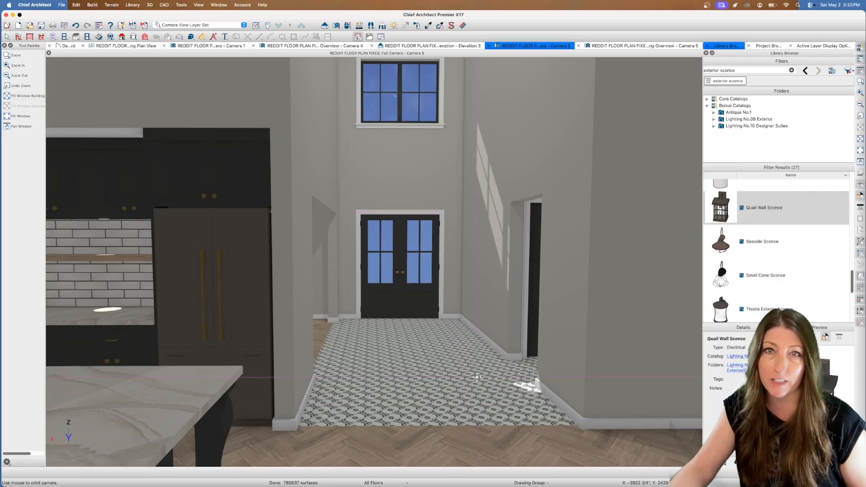
scroll(456, 395, up, 4)
drag(416, 271, 420, 282)
scroll(419, 282, up, 3)
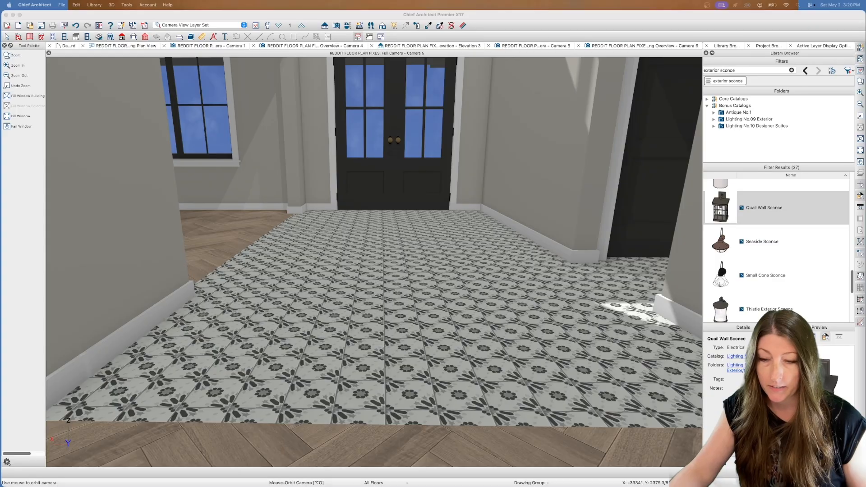
Switch to Preview to compare the foyer floor with the Emser Riddler 6x6 Gem tile screenshot, then close it
drag(861, 378, 493, 82)
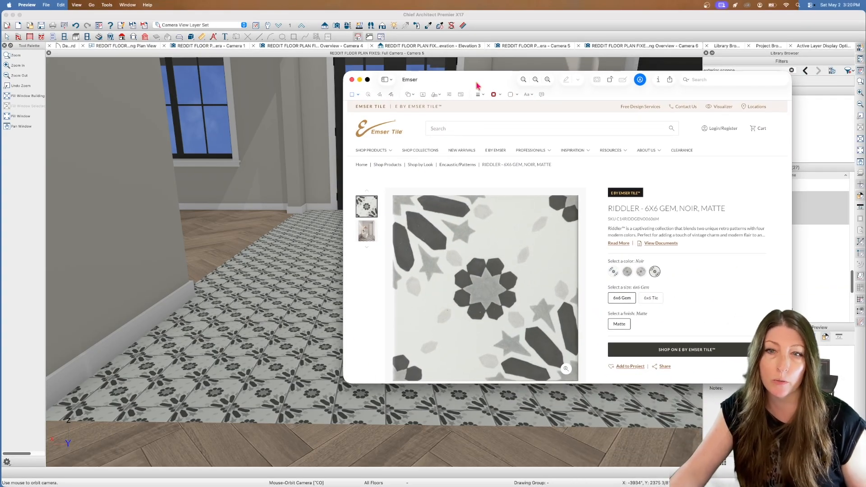
drag(476, 82, 450, 74)
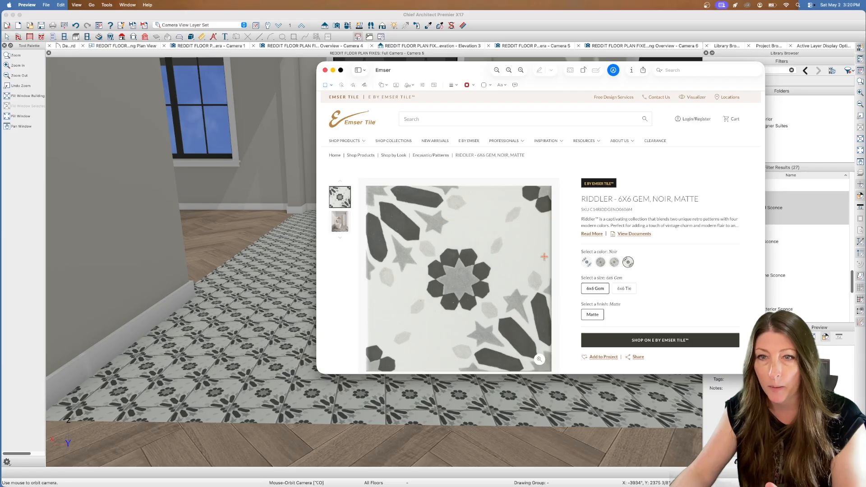
drag(453, 72, 392, 93)
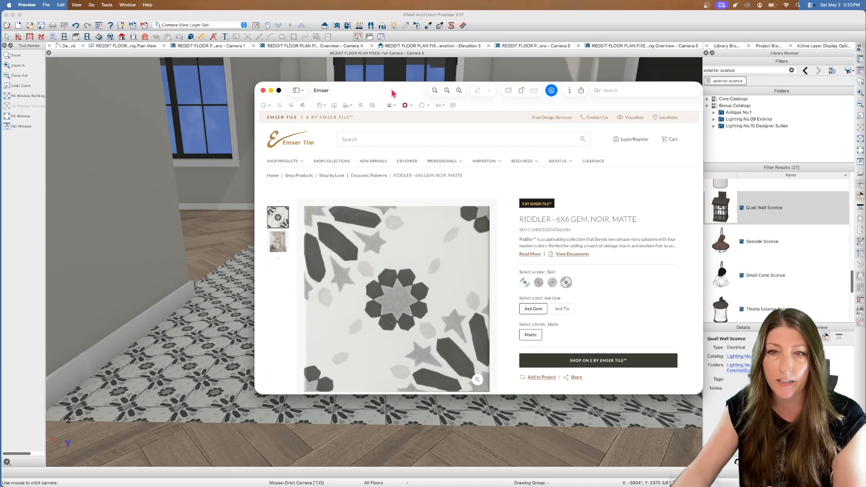
drag(392, 92, 402, 95)
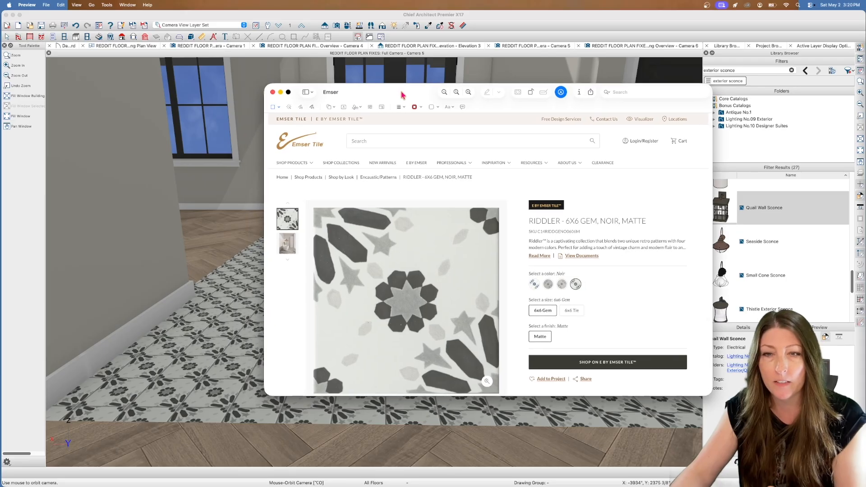
click(273, 92)
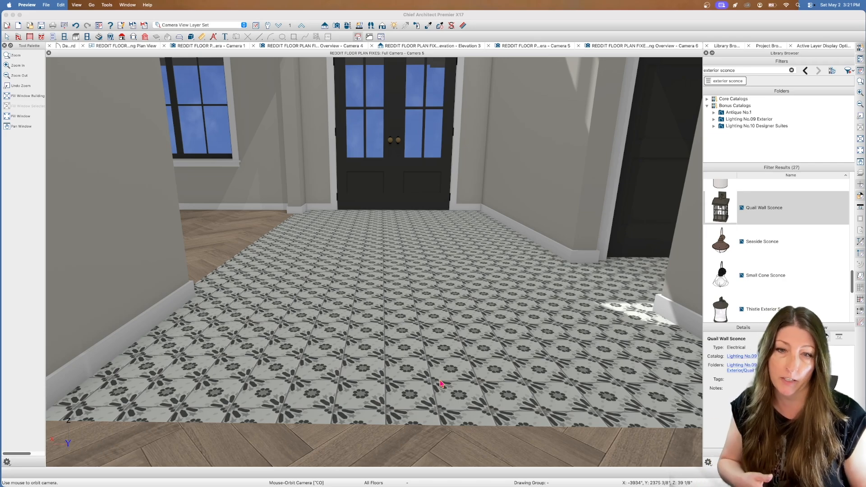
Inspect the foyer's patterned floor tile up close, including its transition to the herringbone wood floor and the entry doors
scroll(450, 361, up, 5)
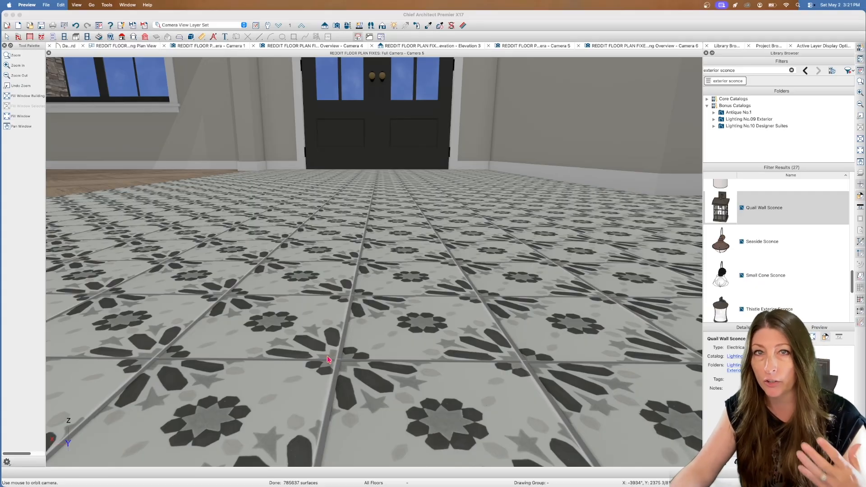
scroll(351, 241, down, 5)
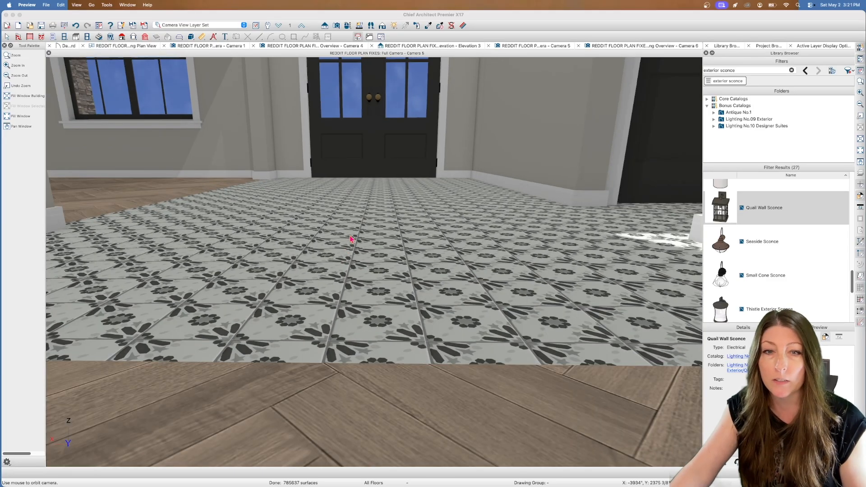
click(859, 162)
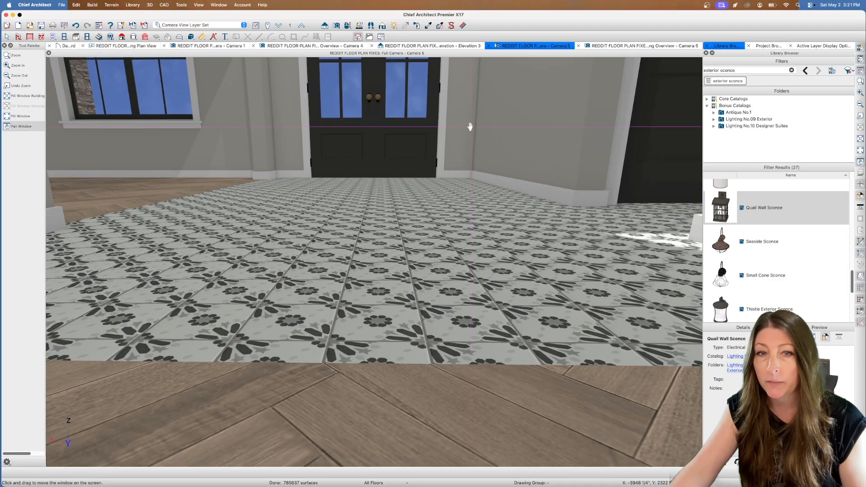
drag(452, 126, 452, 142)
middle_drag(451, 142, 467, 216)
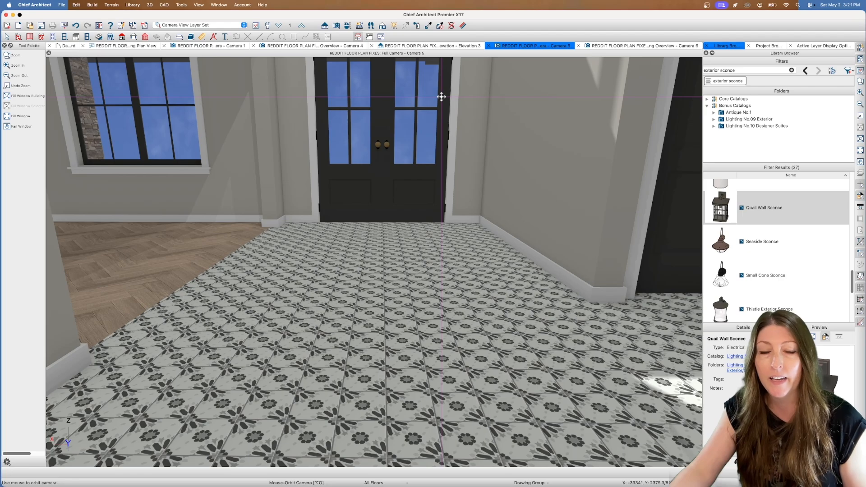
Inspect the foyer tile's material definition, including its pattern, texture and surface properties, and close it
click(462, 25)
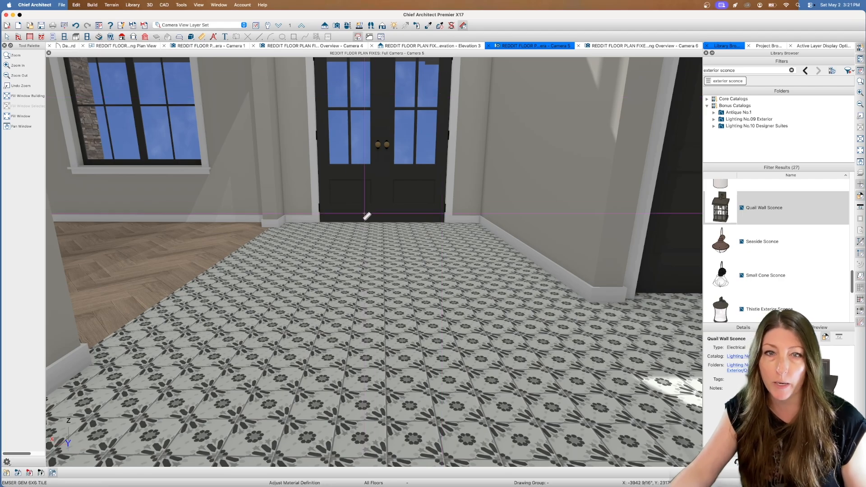
click(338, 276)
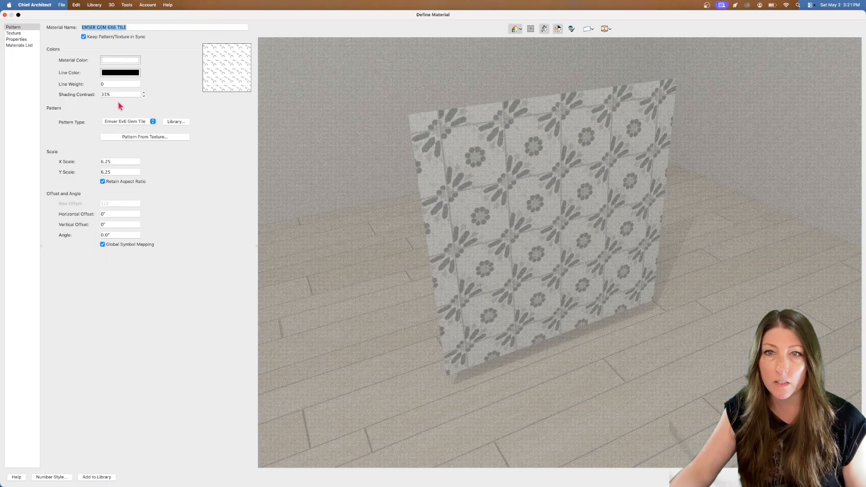
drag(497, 153, 575, 94)
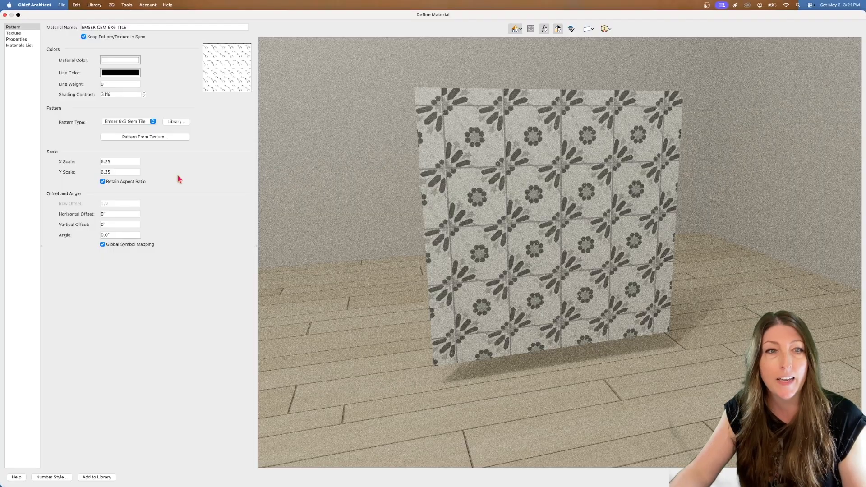
click(24, 34)
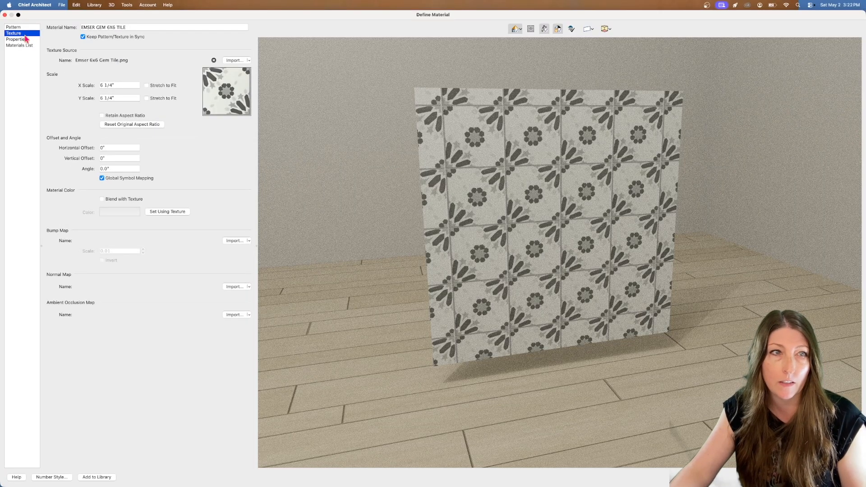
click(18, 40)
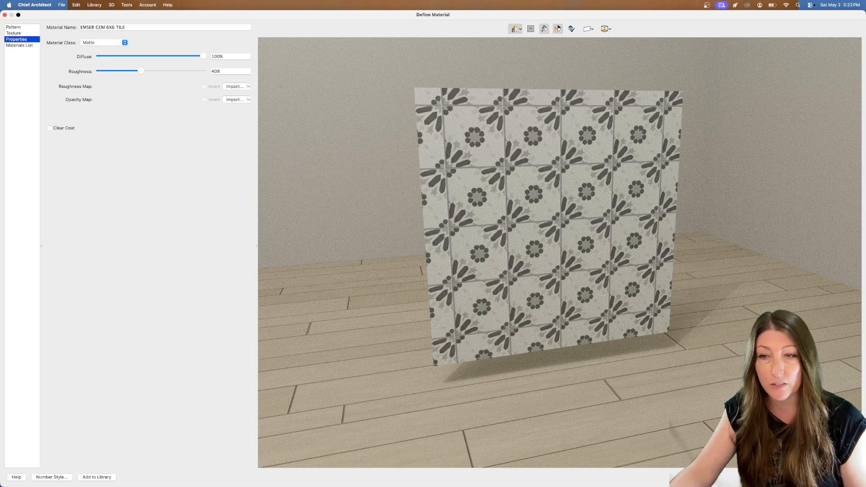
click(848, 477)
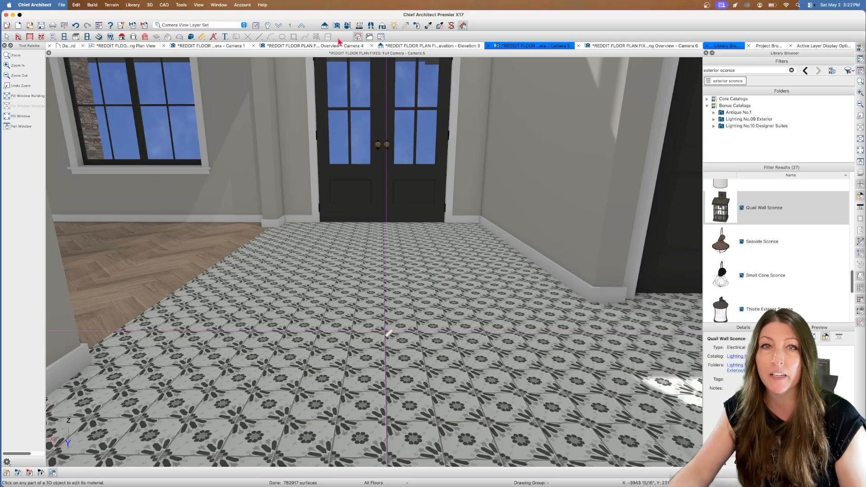
Set the foyer tile material's pattern scale to 12 in both X and Y, retaining the aspect ratio
click(347, 26)
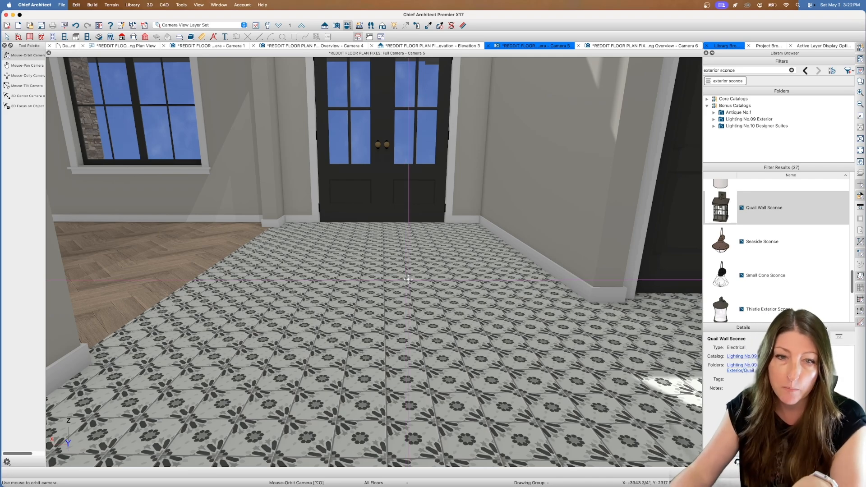
drag(411, 253, 441, 259)
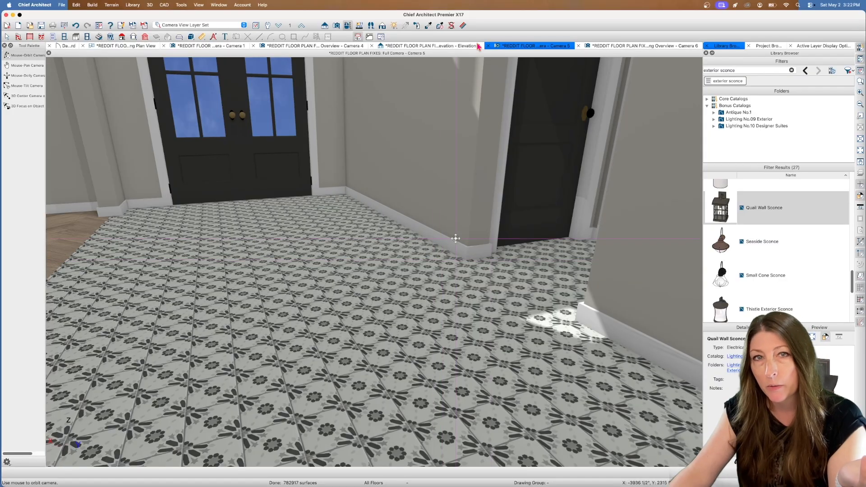
click(464, 26)
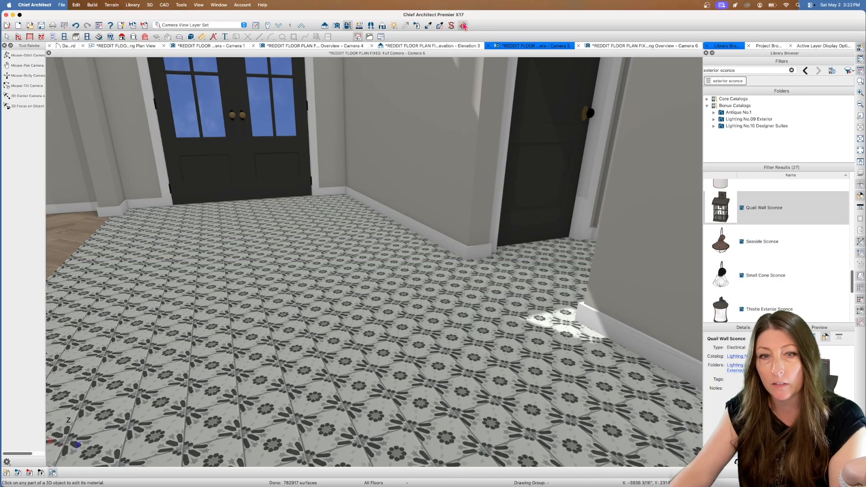
click(293, 238)
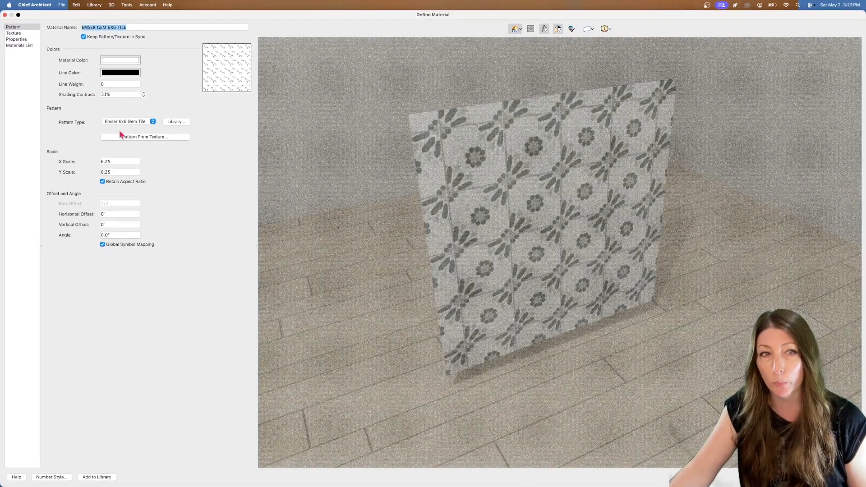
click(126, 161)
text(12)
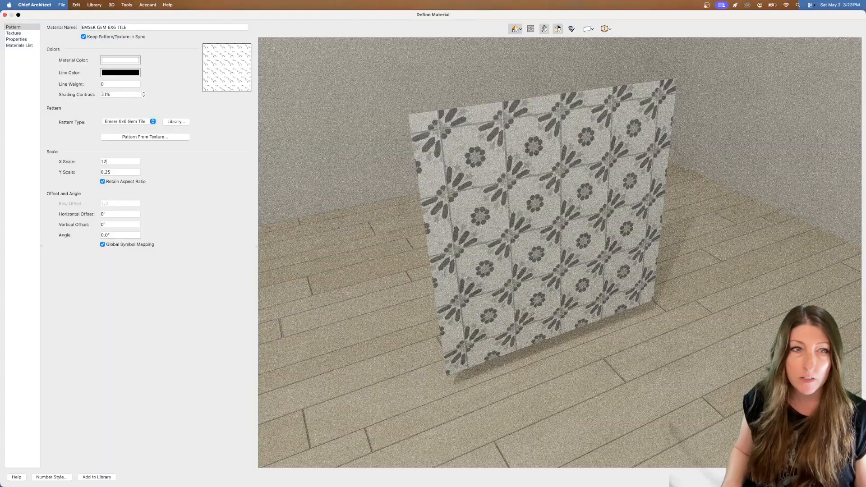
key(Tab)
key(Tab)
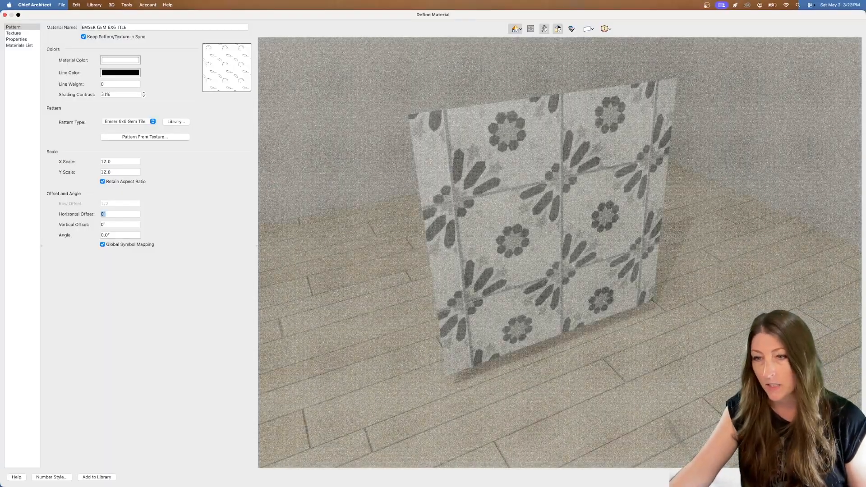
key(Return)
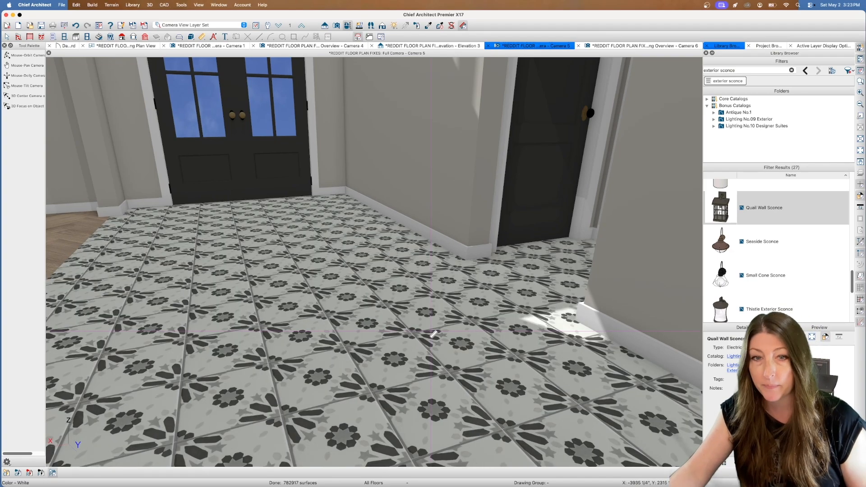
Examine the enlarged tile across the foyer floor from several angles, backing up to the wood floor edge
click(347, 25)
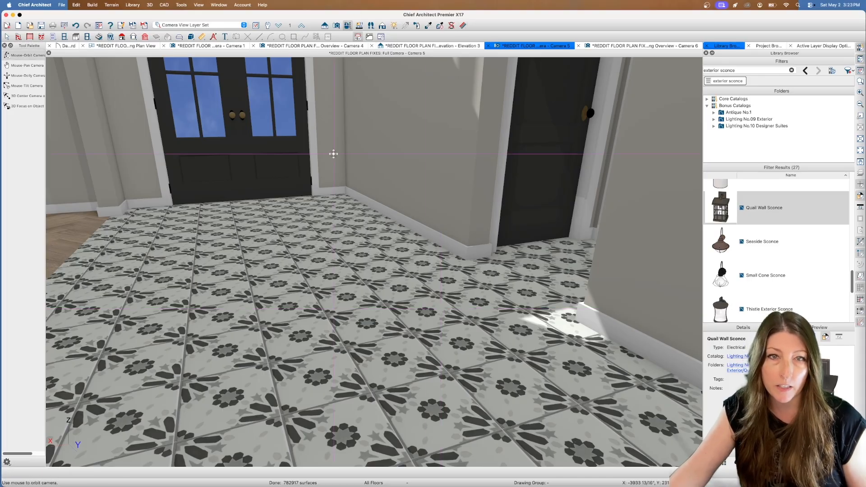
drag(308, 168, 305, 168)
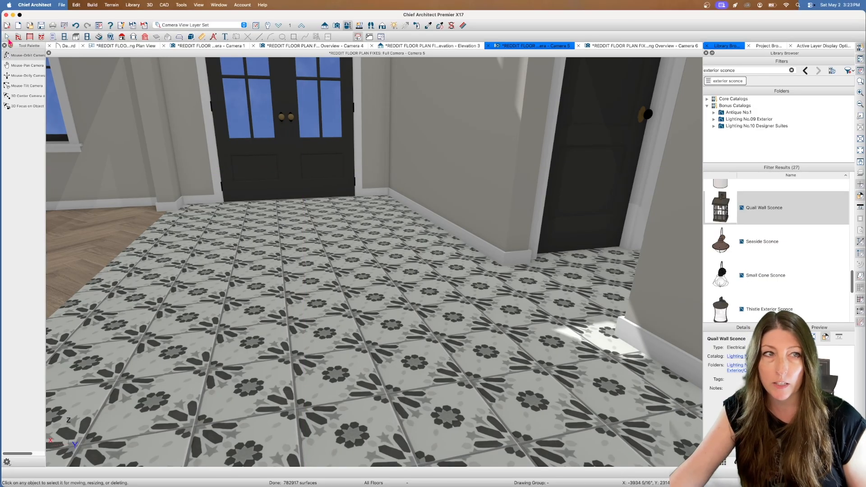
click(7, 37)
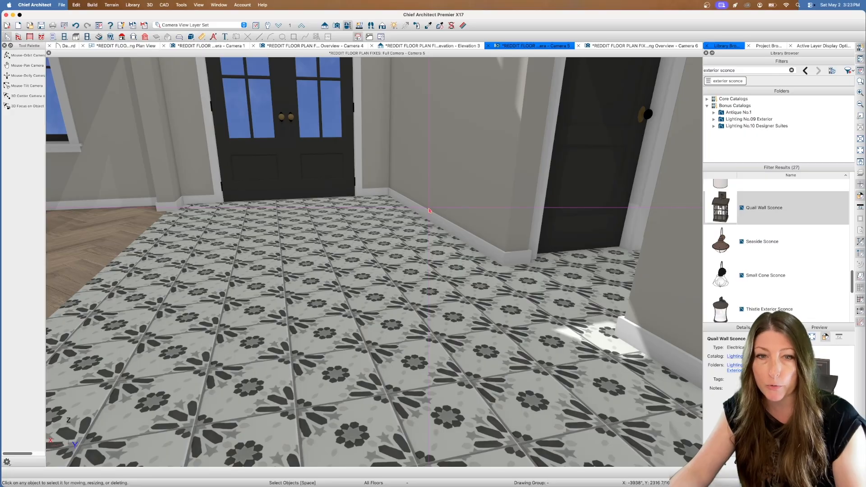
key(p)
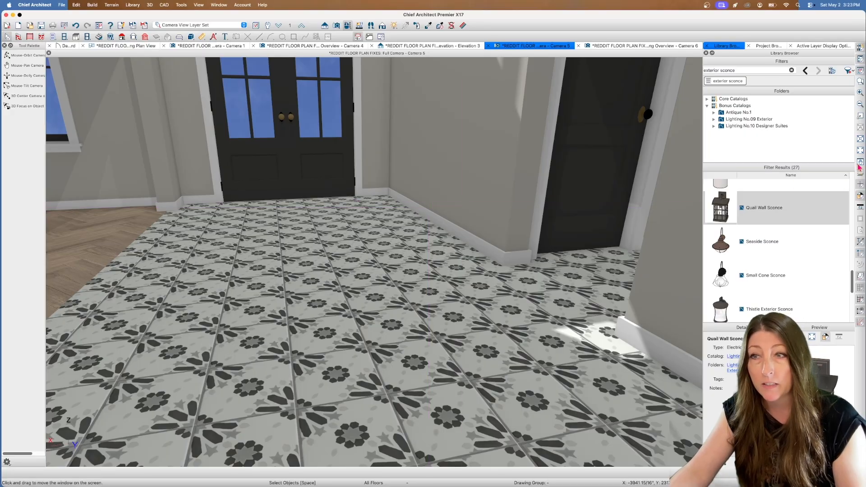
drag(530, 150, 514, 189)
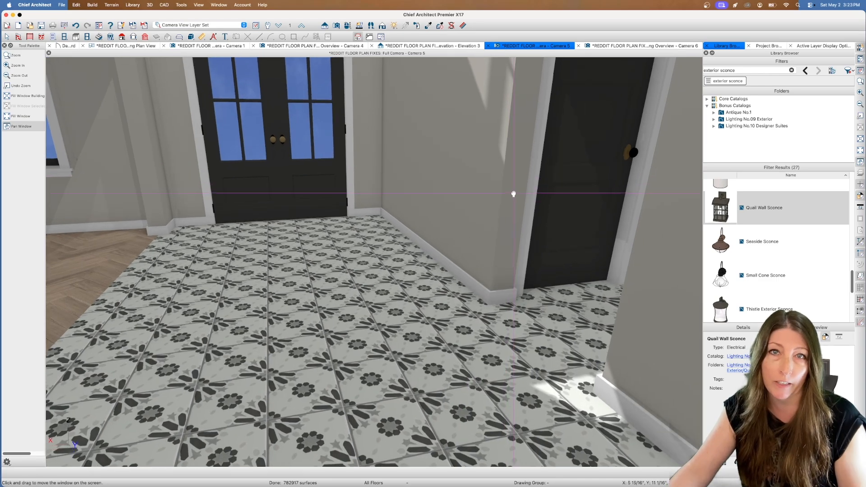
scroll(513, 194, down, 3)
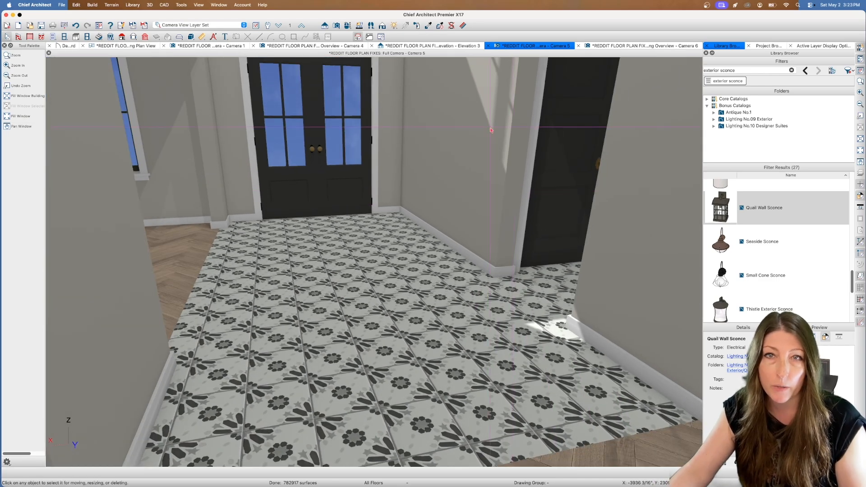
Set the foyer tile material's pattern scale to 6.25 in both X and Y
click(464, 26)
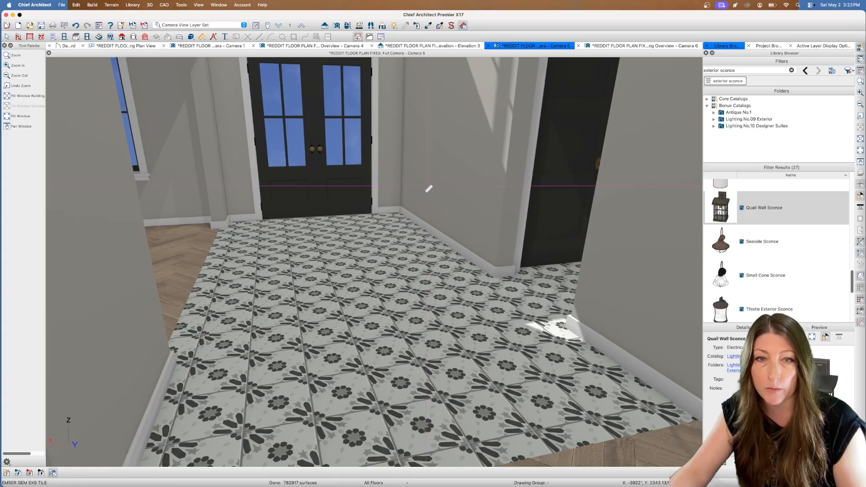
click(352, 295)
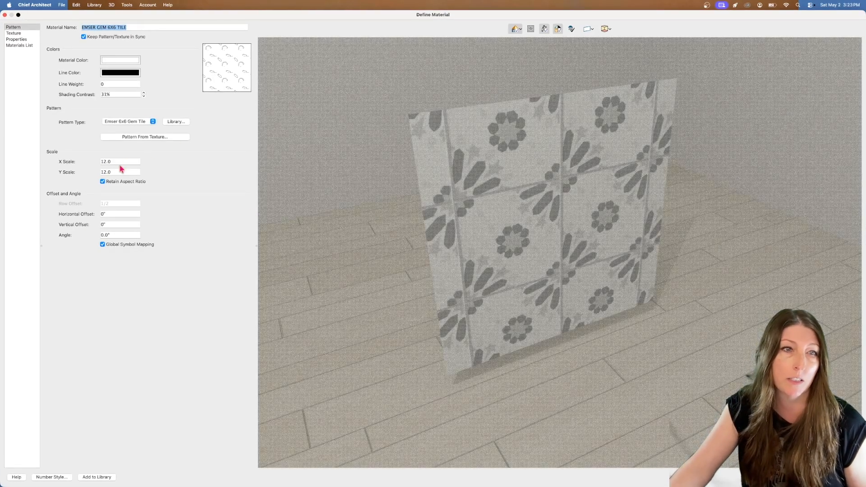
double_click(109, 162)
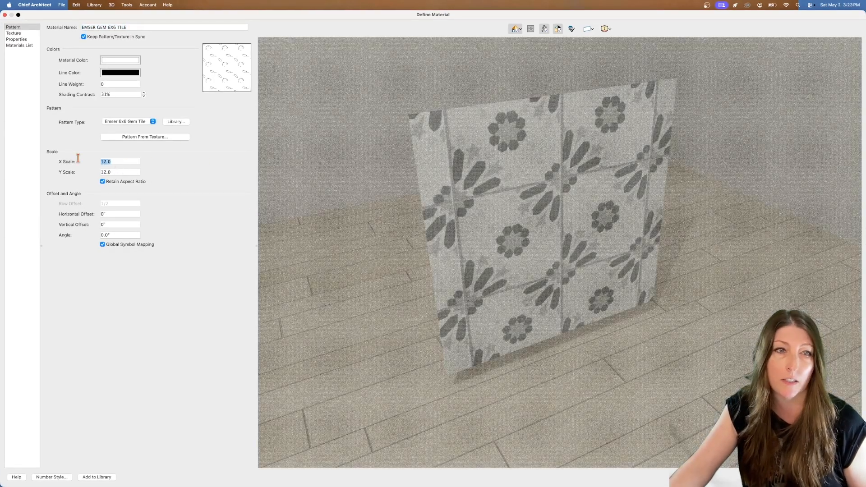
text(6.25)
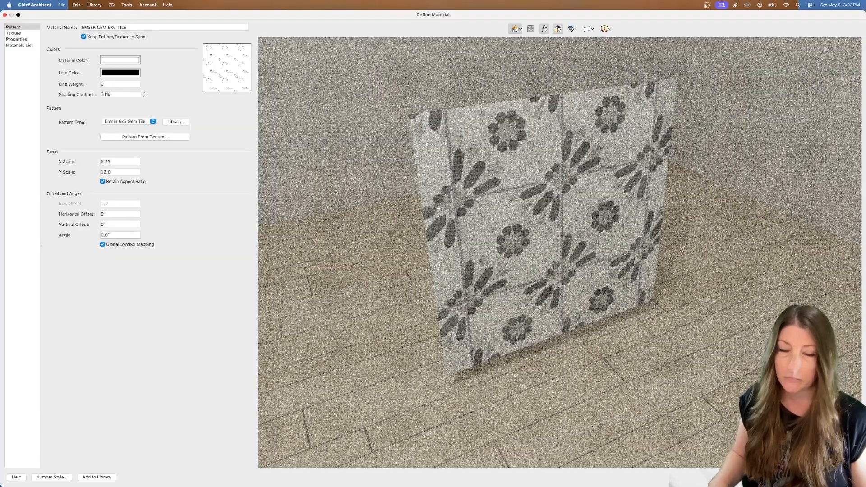
key(Tab)
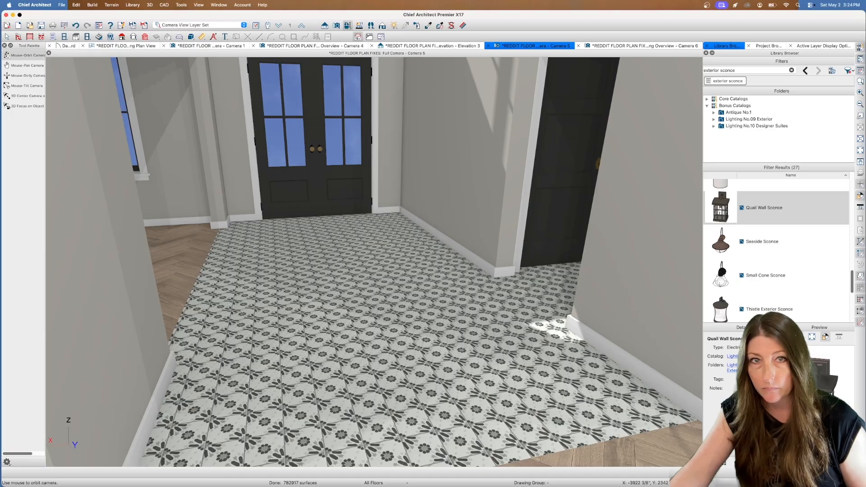
Examine the kitchen's island countertop, range wall, barn-door passage and refrigerator wall
drag(384, 137, 247, 132)
scroll(248, 132, up, 6)
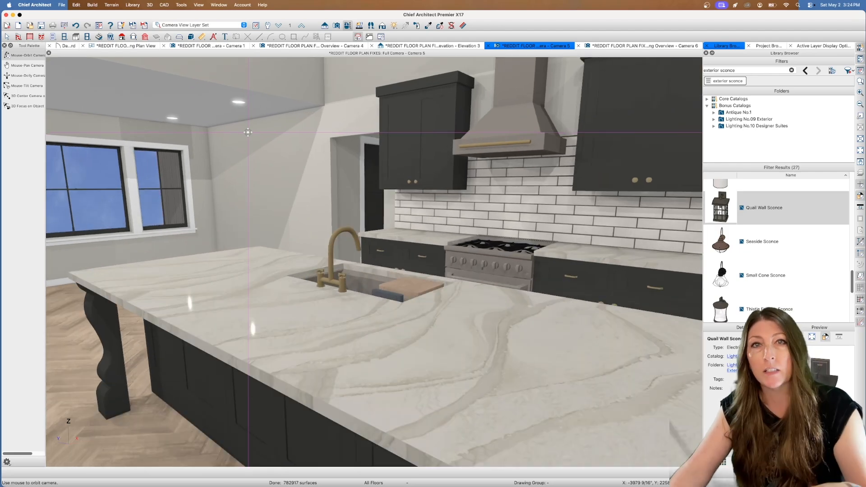
drag(248, 132, 343, 127)
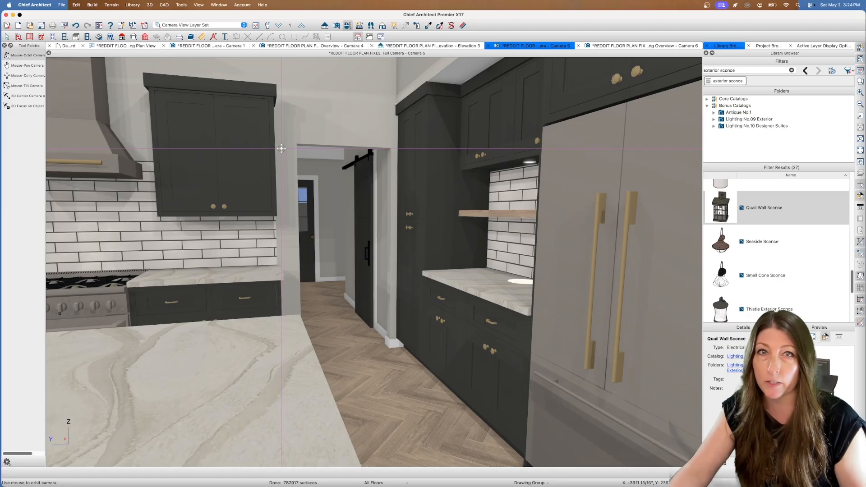
drag(286, 149, 253, 152)
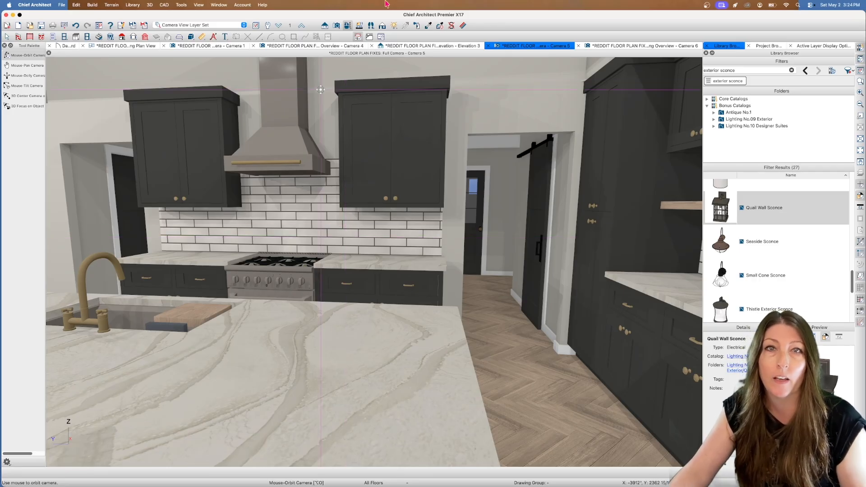
Render the kitchen camera view as a Technical Illustration and take a closer look at the range wall
click(381, 27)
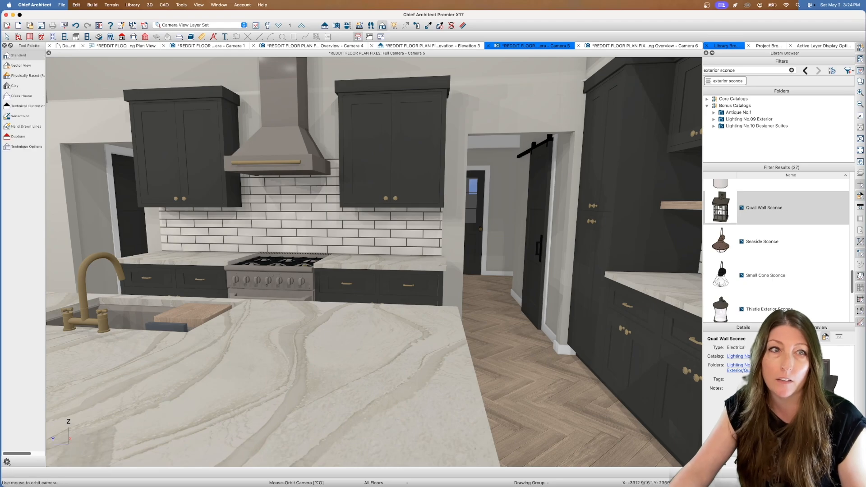
click(19, 110)
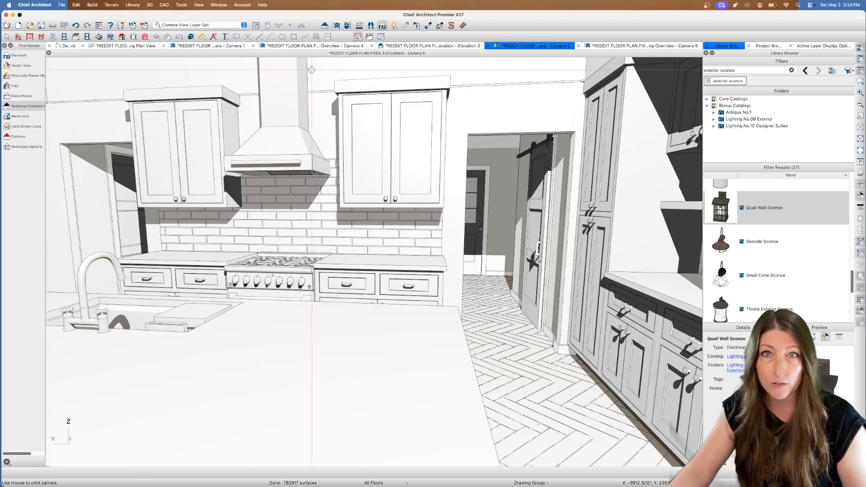
click(347, 26)
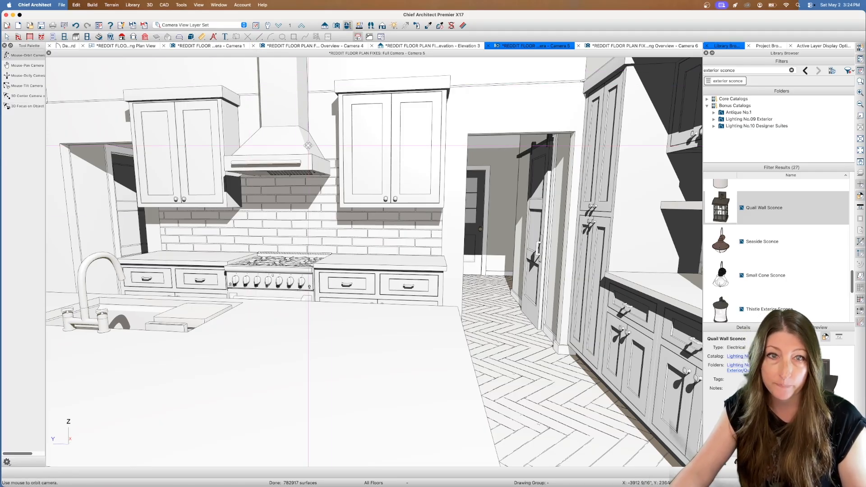
scroll(294, 219, up, 3)
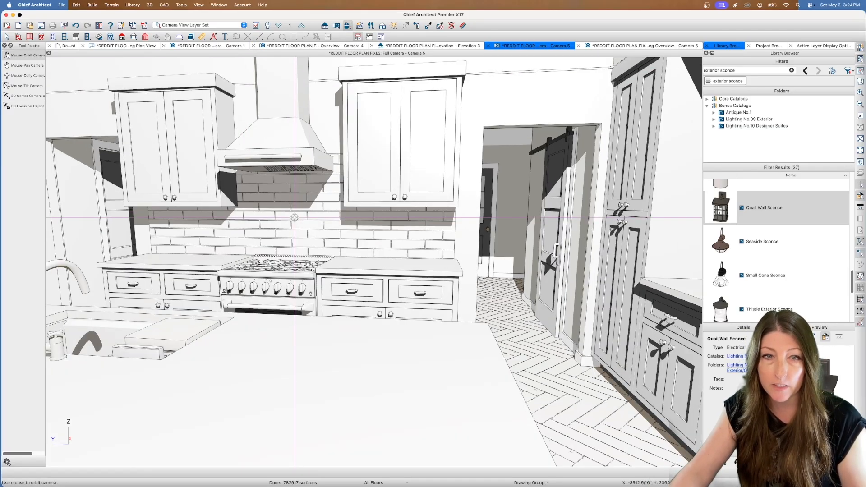
Examine the range wall, then the refrigerator and the cabinet above it, in the illustrated kitchen view
scroll(294, 218, up, 3)
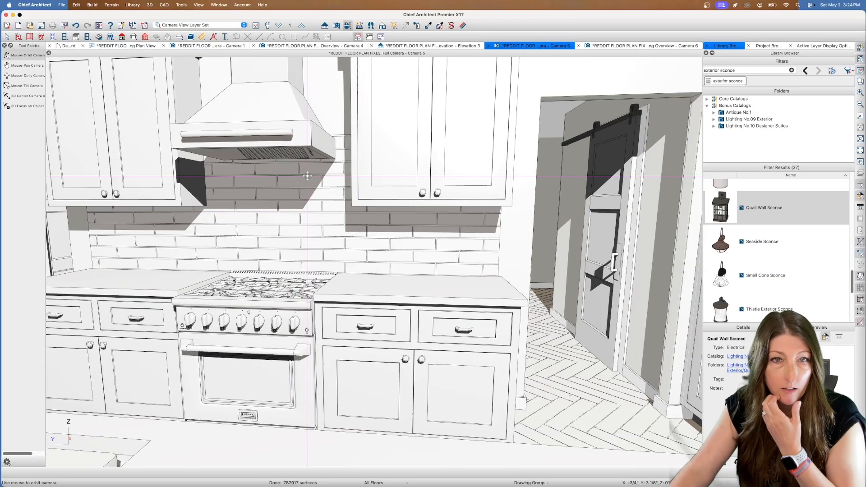
drag(307, 176, 434, 175)
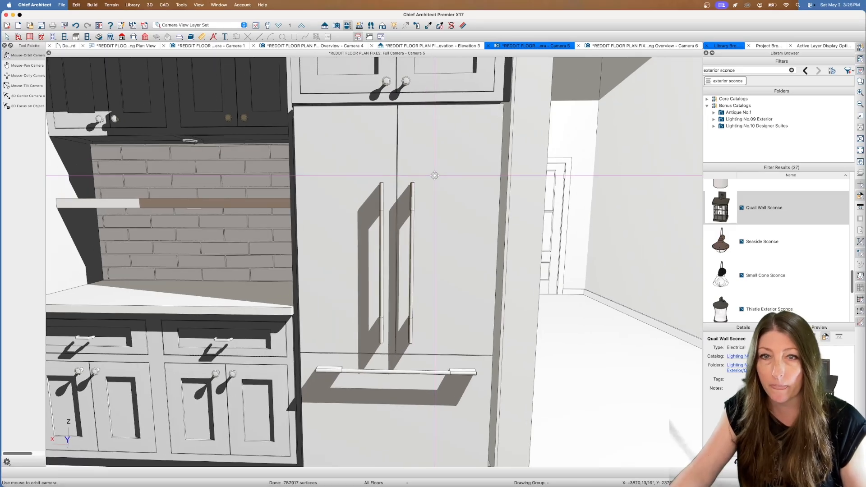
click(859, 162)
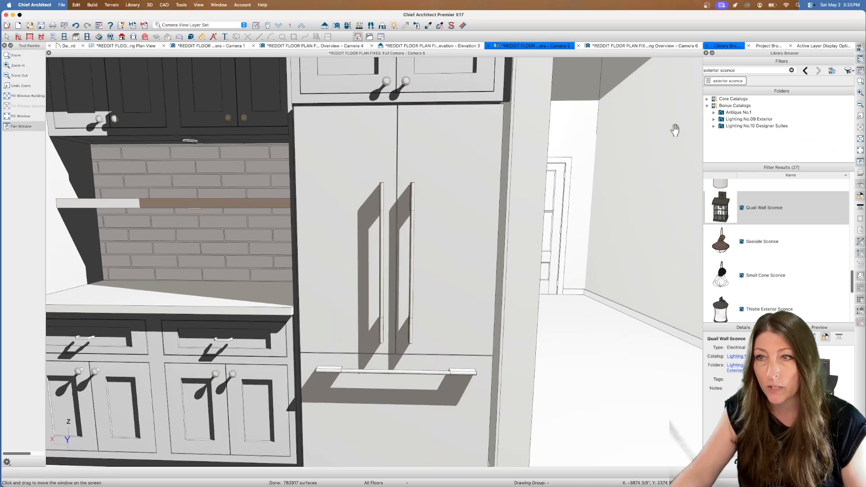
drag(545, 92, 550, 166)
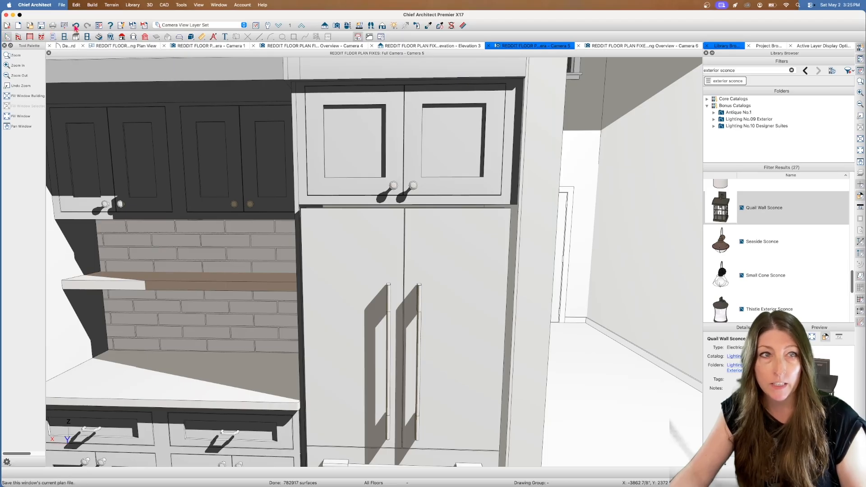
Examine the refrigerator wall's cabinet run and the short wall beside the refrigerator in the working floor plan
click(103, 47)
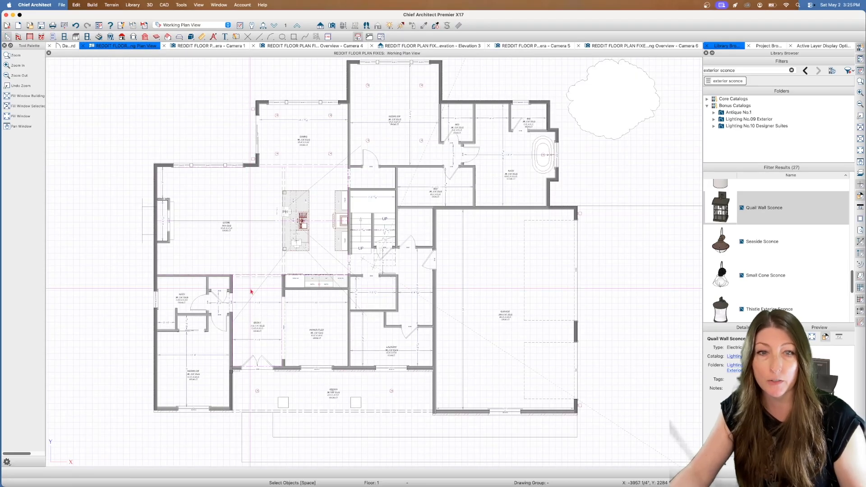
scroll(294, 284, up, 5)
scroll(292, 281, up, 4)
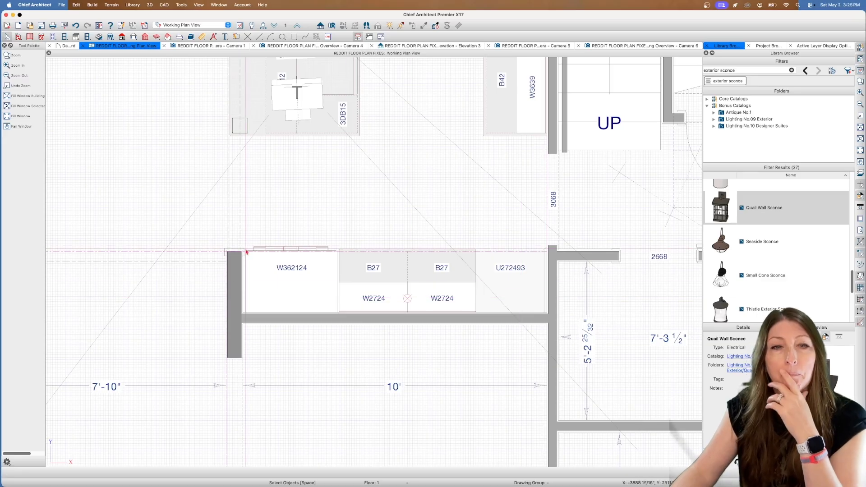
scroll(247, 259, up, 3)
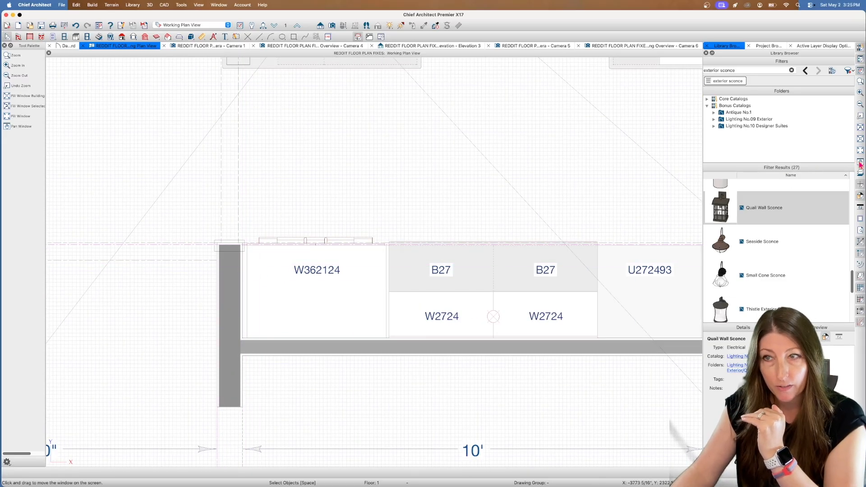
click(21, 126)
drag(458, 143, 353, 147)
key(Escape)
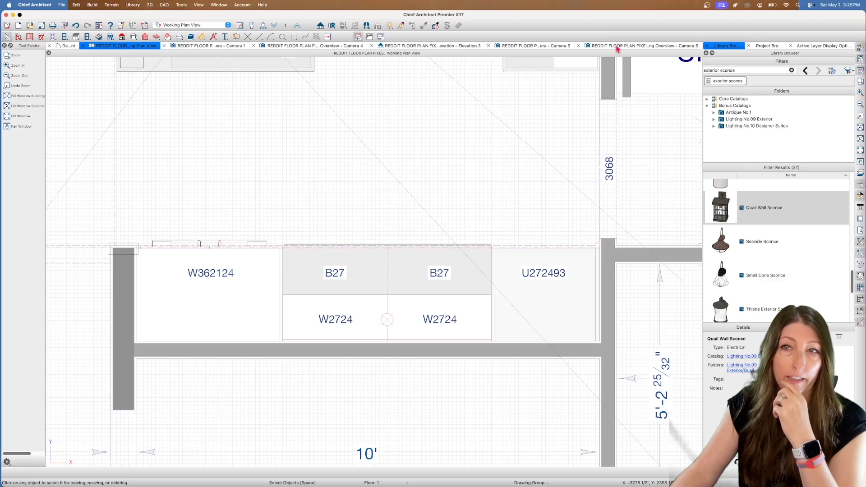
scroll(257, 126, down, 3)
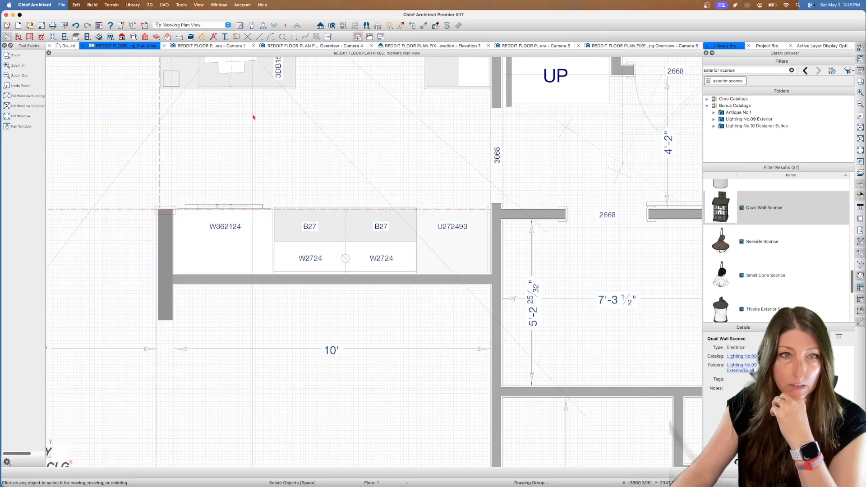
Return to the kitchen camera view and examine the refrigerator's upper cabinet and the adjoining shelf and countertop
click(231, 70)
double_click(231, 70)
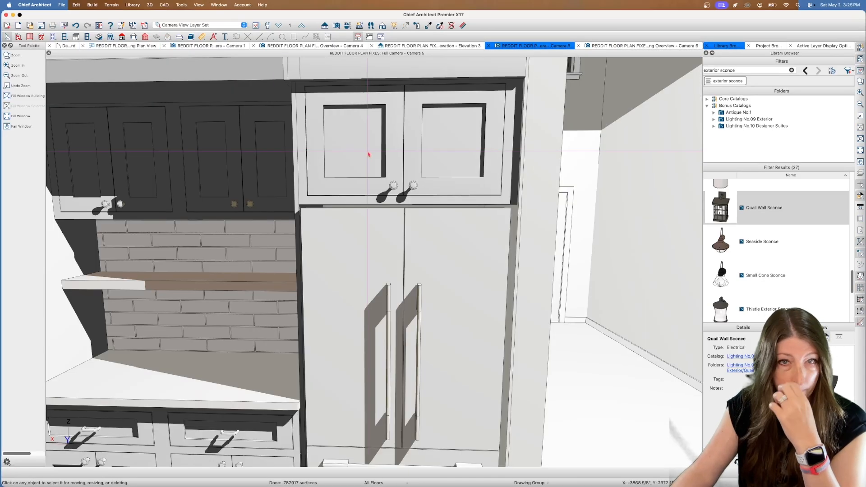
click(860, 162)
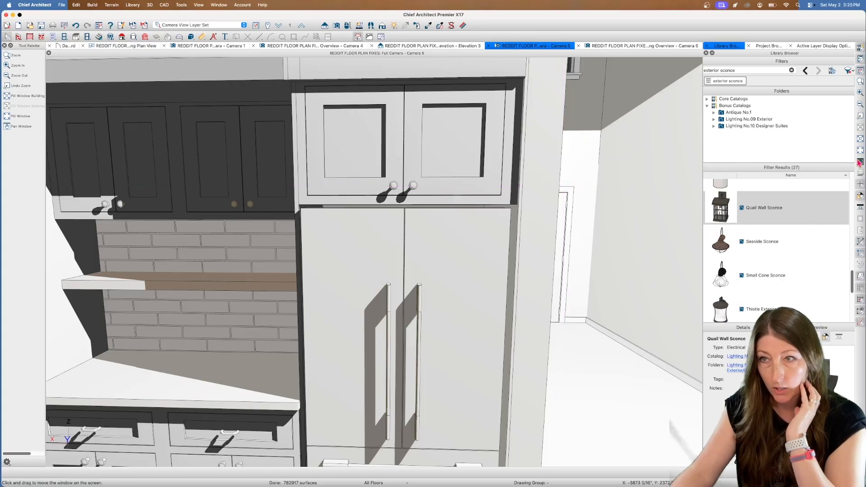
drag(451, 127, 516, 118)
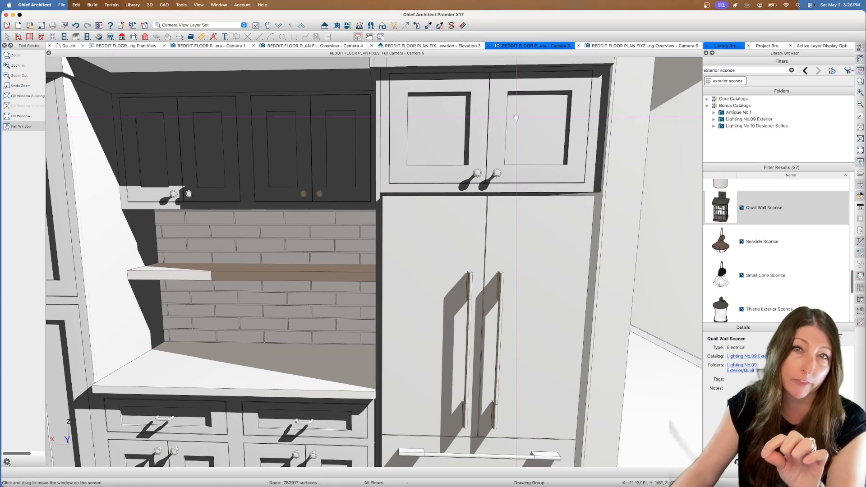
drag(515, 118, 487, 120)
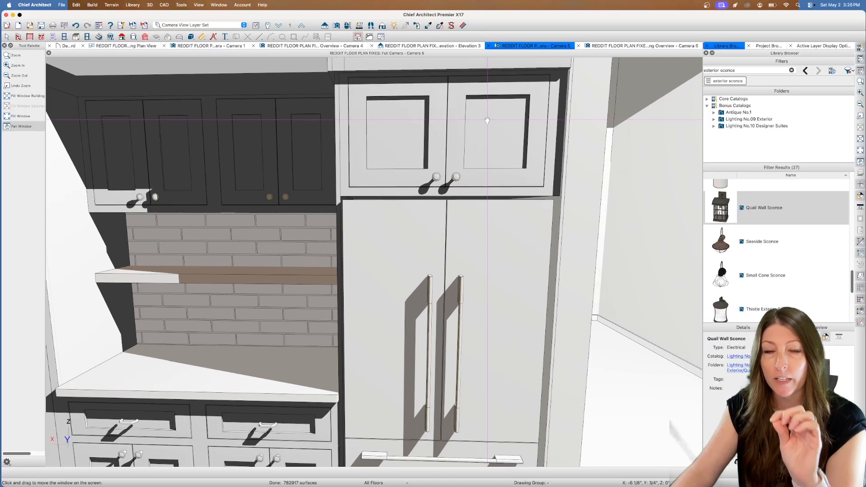
drag(486, 121, 445, 119)
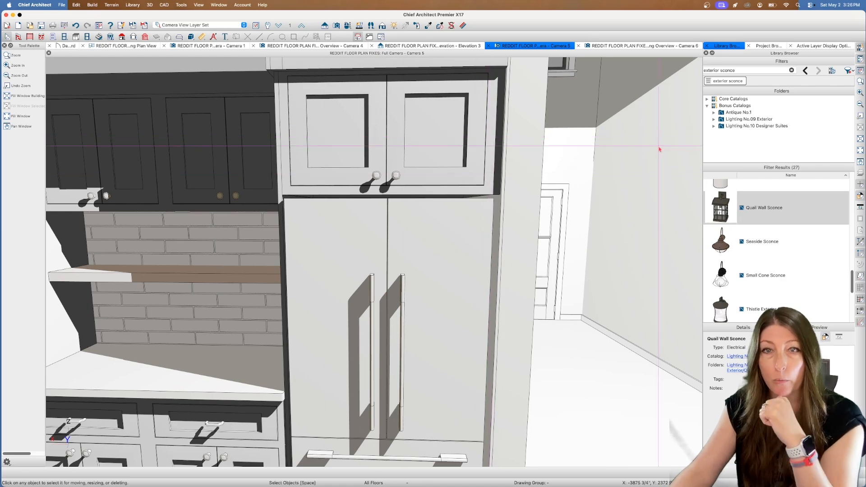
Examine the refrigerator's lower drawer, the gap beside it, and the baseboard at the wall end down to the floor
click(860, 161)
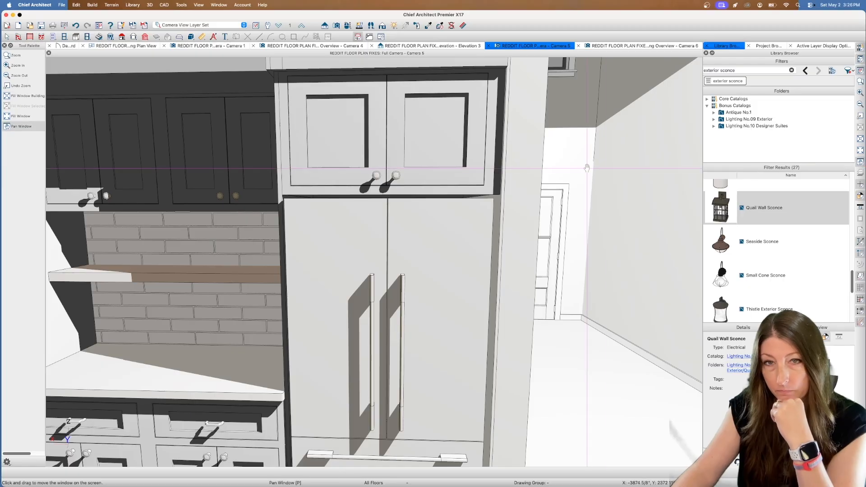
drag(491, 218, 455, 104)
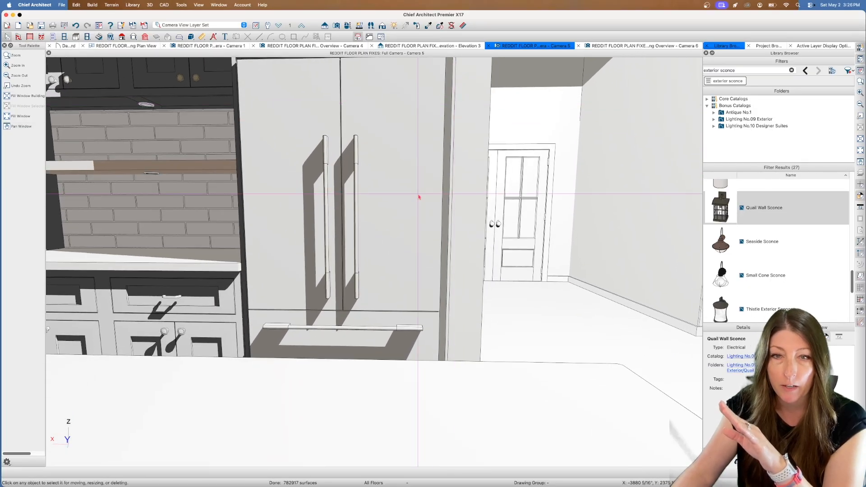
scroll(464, 207, up, 2)
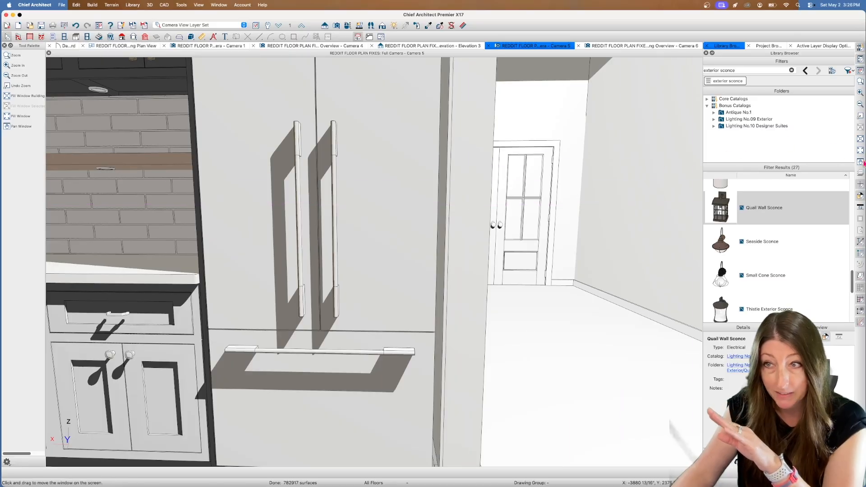
click(859, 161)
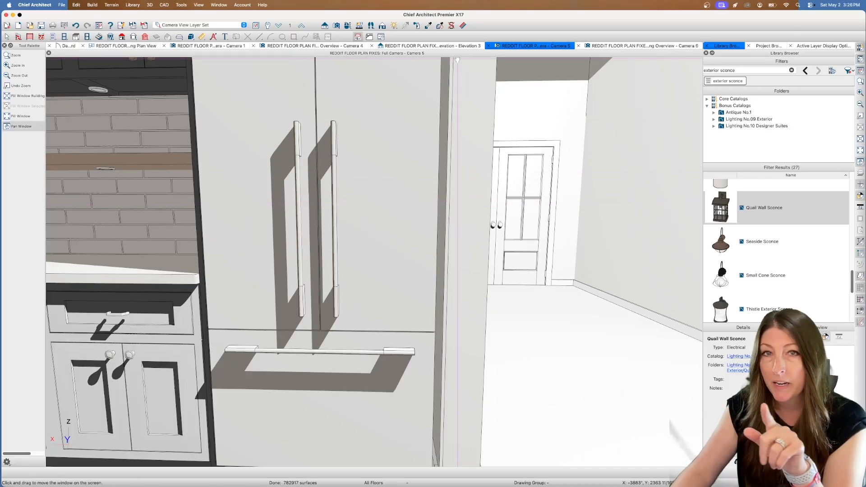
drag(445, 164, 444, 135)
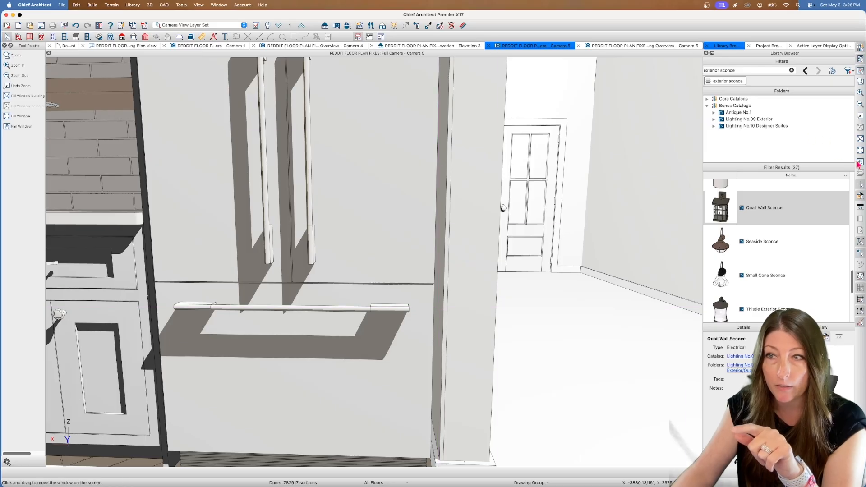
click(860, 161)
drag(520, 253, 495, 182)
key(Escape)
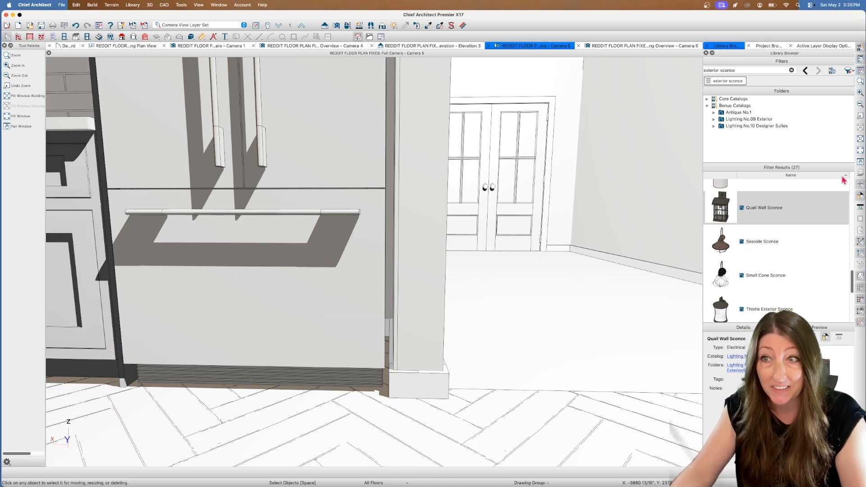
Examine the tall pantry cabinet and the base cabinets with the open shelf beside the refrigerator
click(860, 162)
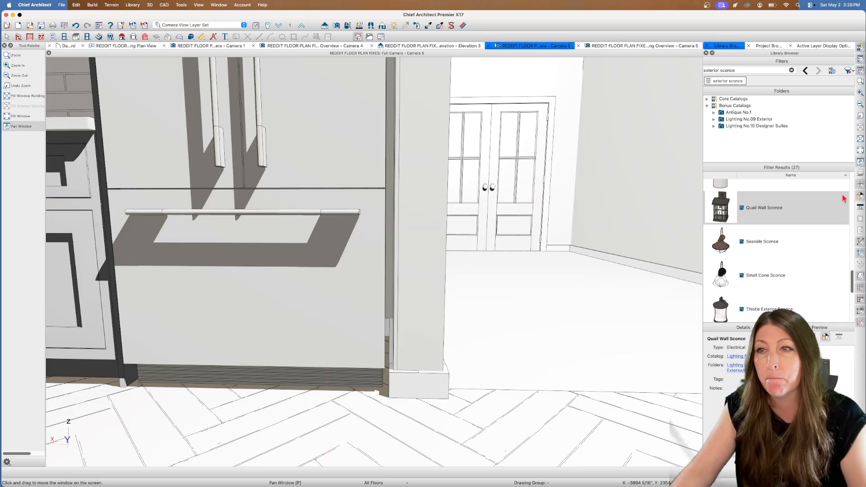
drag(198, 213, 542, 228)
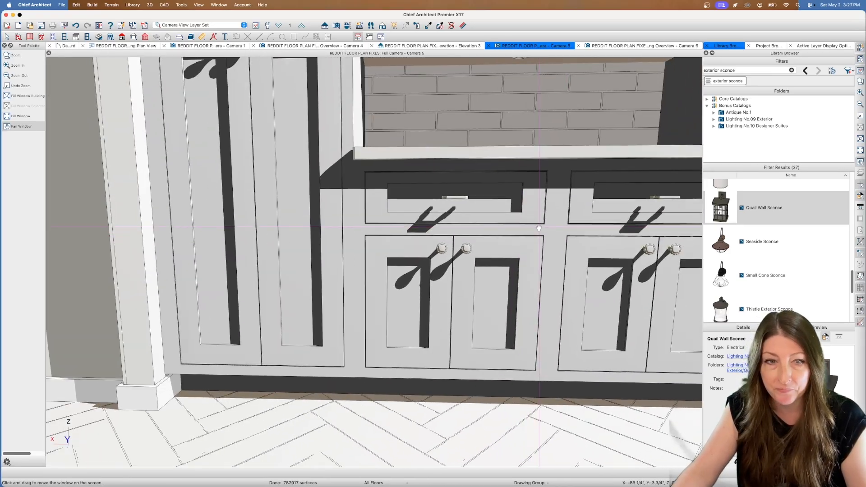
click(351, 27)
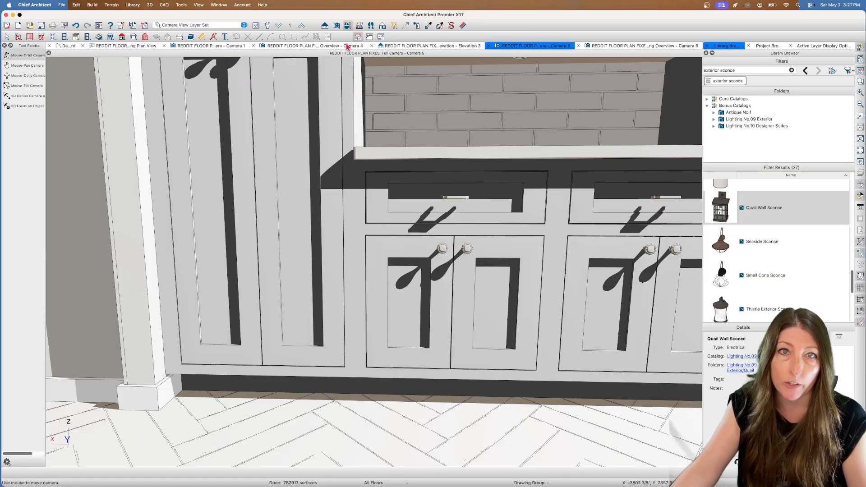
drag(218, 206, 176, 216)
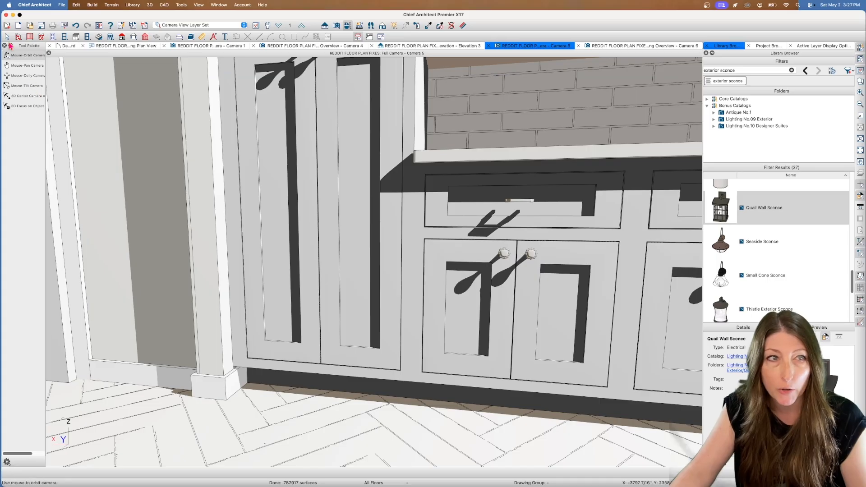
click(6, 37)
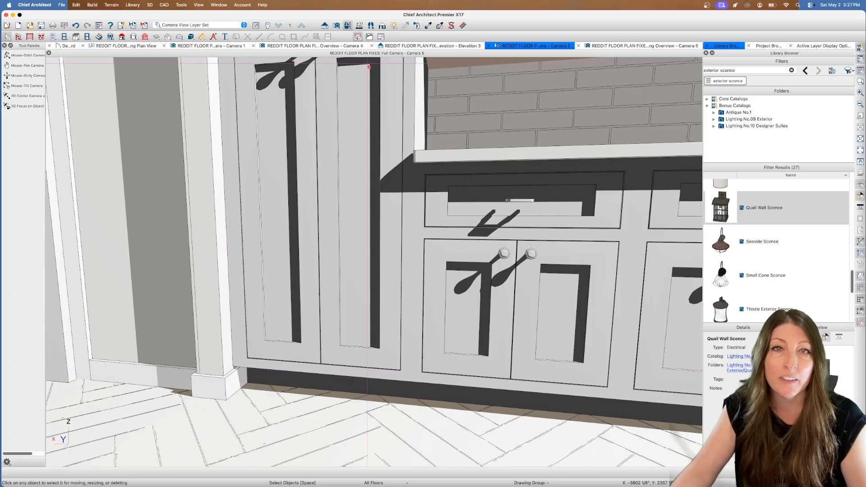
click(347, 27)
drag(370, 135, 379, 128)
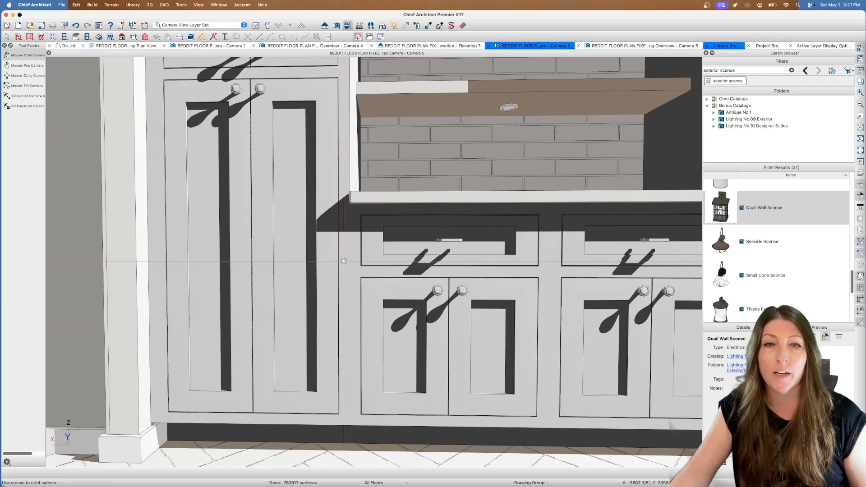
click(7, 38)
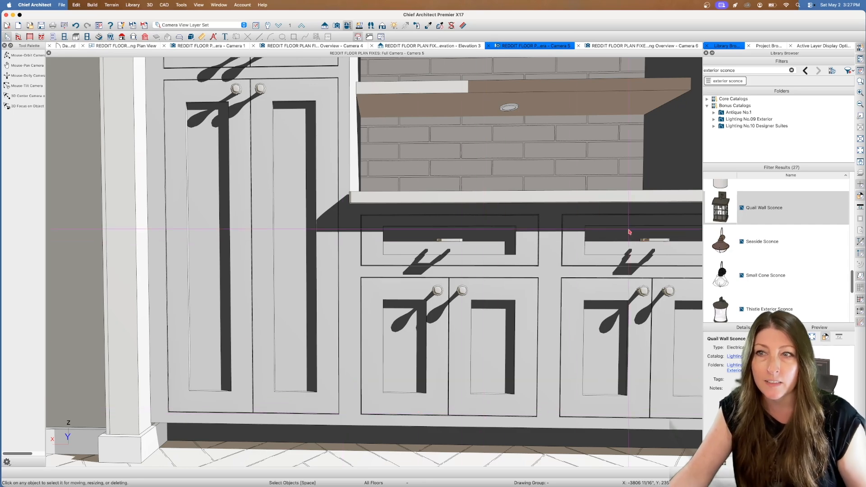
click(860, 162)
drag(631, 133, 553, 154)
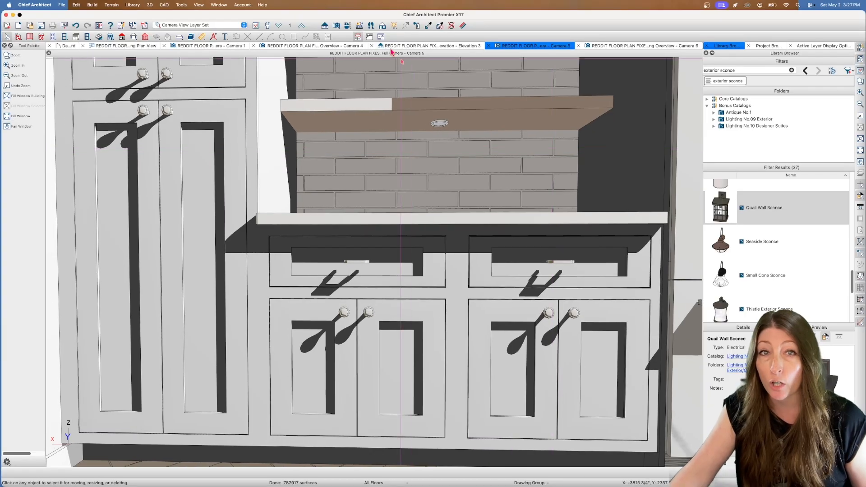
Render the kitchen camera view with the Standard technique and frame the whole pantry and refrigerator wall
click(382, 26)
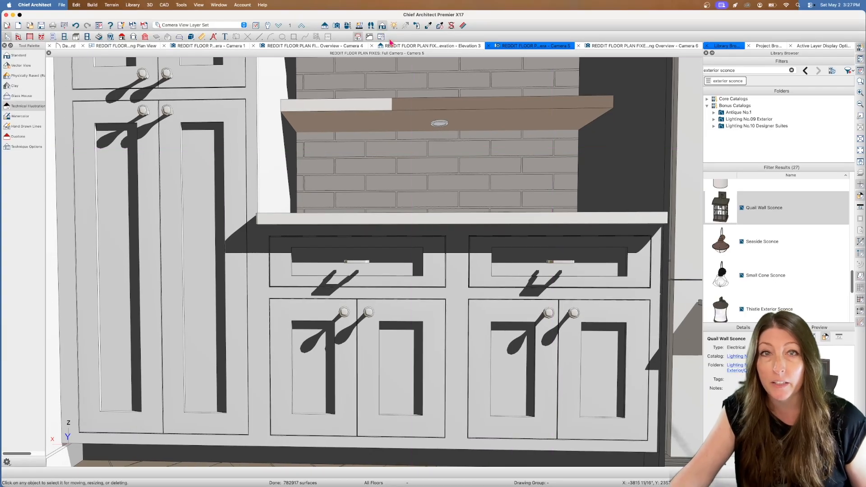
click(16, 56)
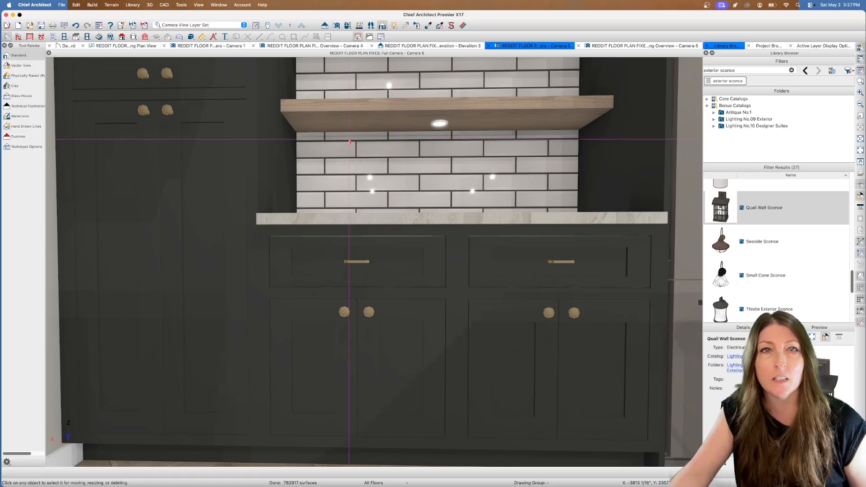
click(348, 26)
drag(344, 116, 346, 116)
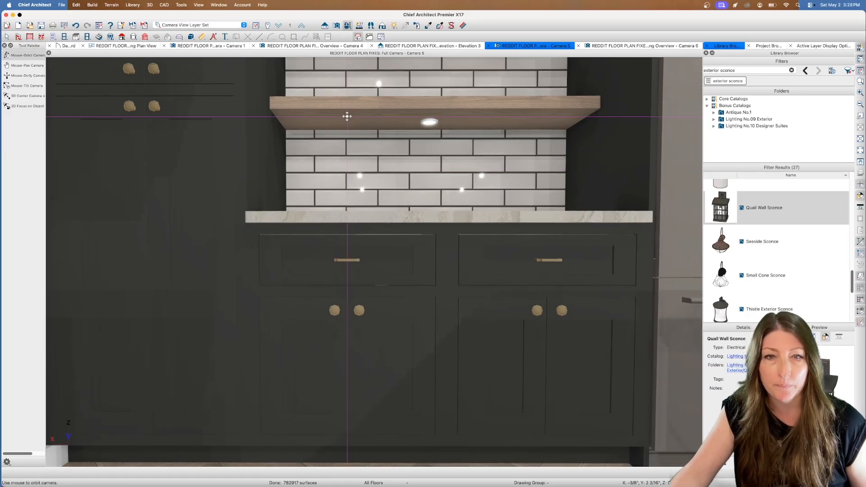
scroll(347, 116, down, 2)
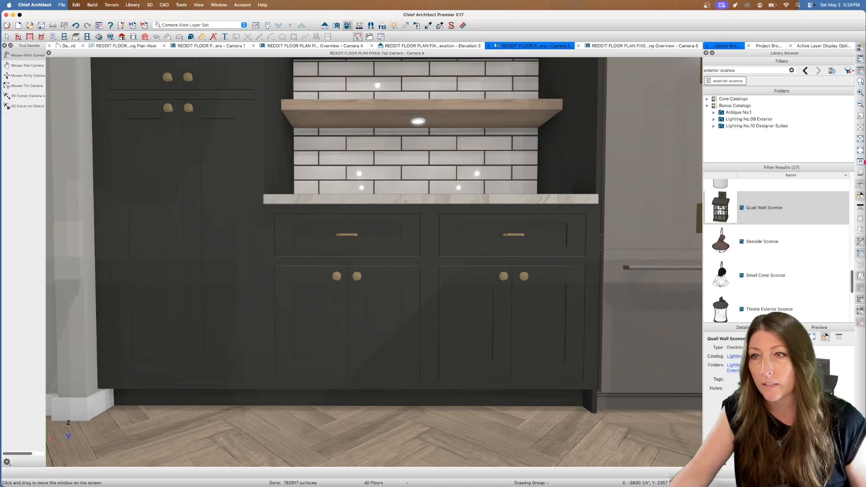
click(863, 161)
drag(464, 111, 422, 213)
scroll(422, 213, down, 3)
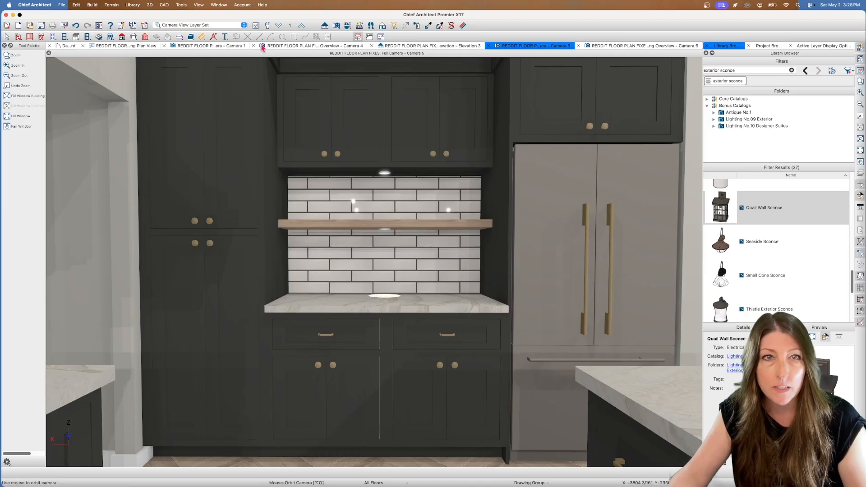
Return to the working floor plan and view the kitchen together with the entry, laundry and porch
click(124, 46)
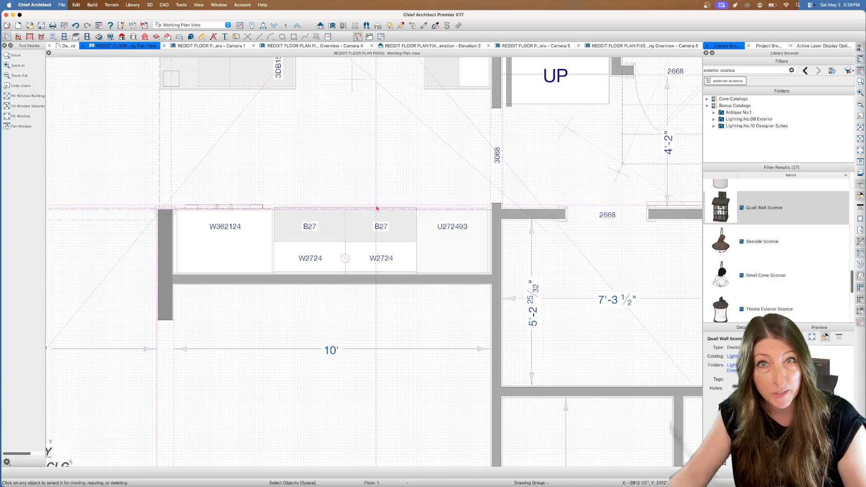
scroll(379, 212, down, 4)
scroll(395, 219, down, 2)
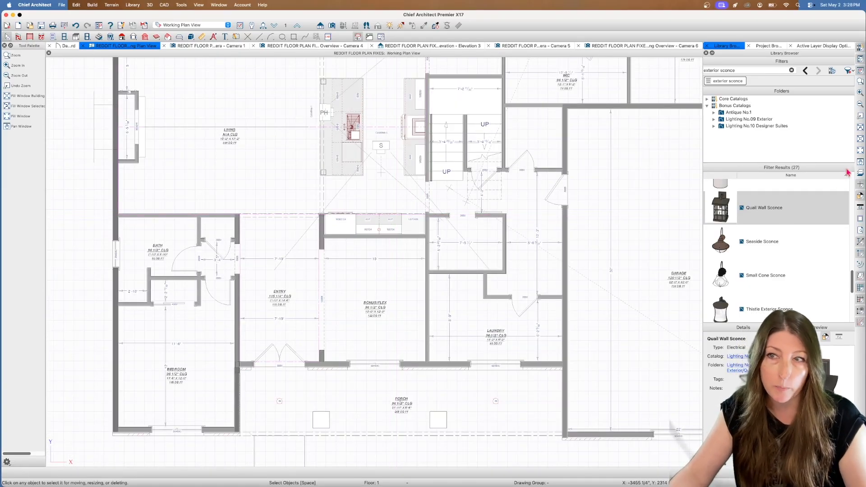
Examine the working floor plan from the garage and kitchen out to the porch and front of the house
click(860, 163)
drag(602, 154, 477, 189)
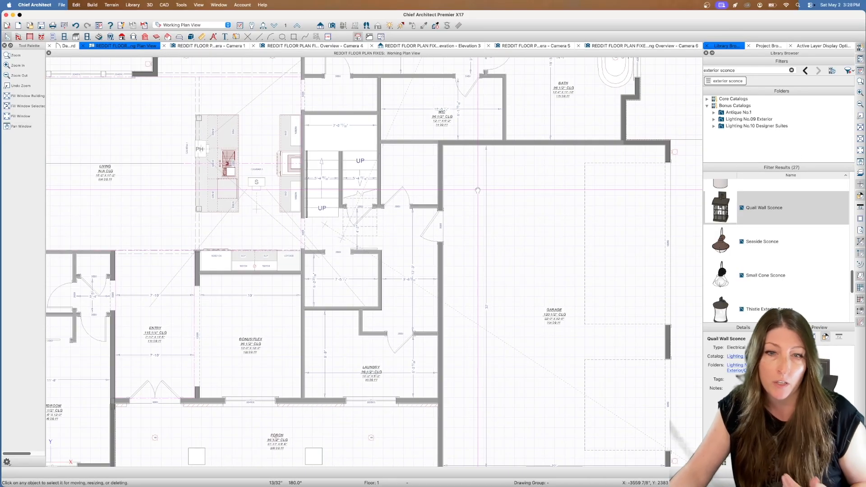
scroll(477, 190, down, 1)
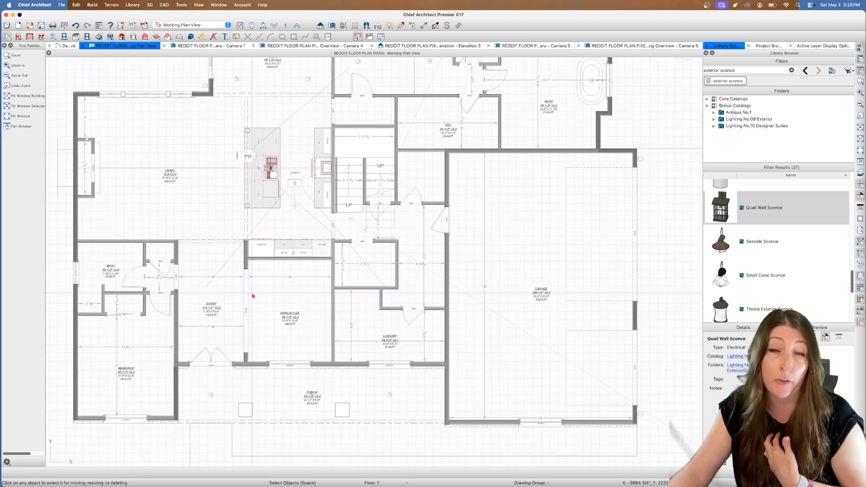
scroll(444, 136, down, 2)
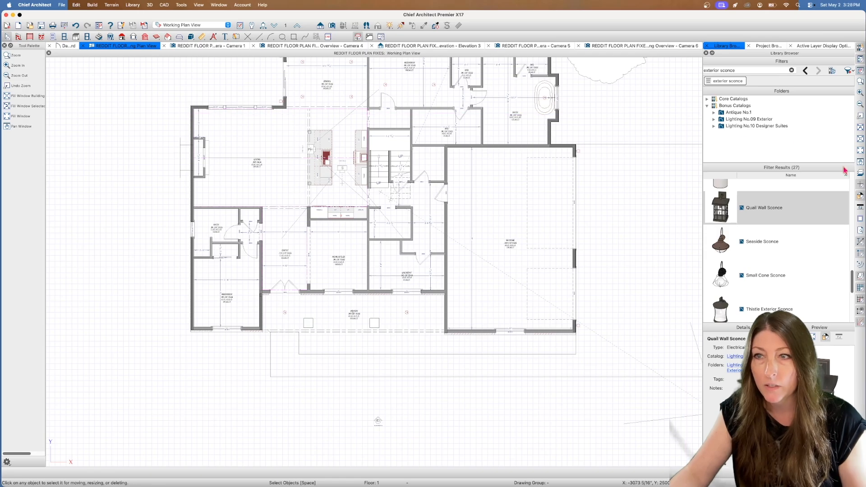
Open the perspective framing overview from its camera symbol behind the house to view the wall and roof framing
click(859, 163)
drag(640, 99, 576, 258)
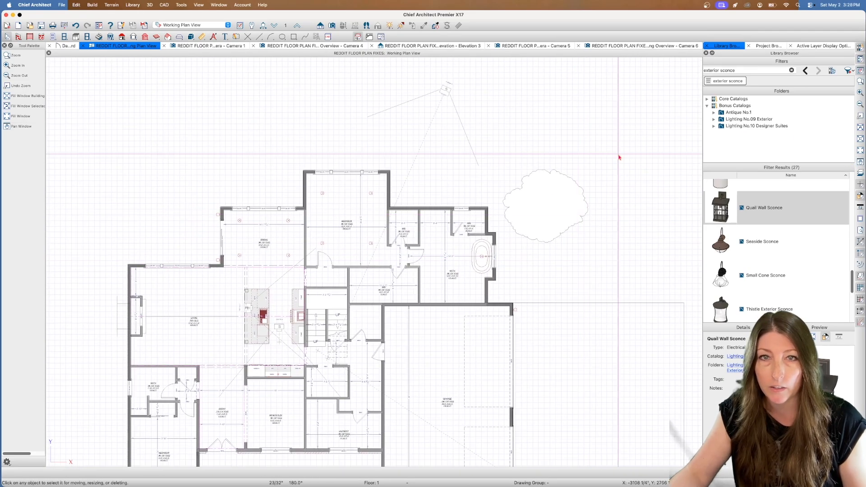
click(445, 94)
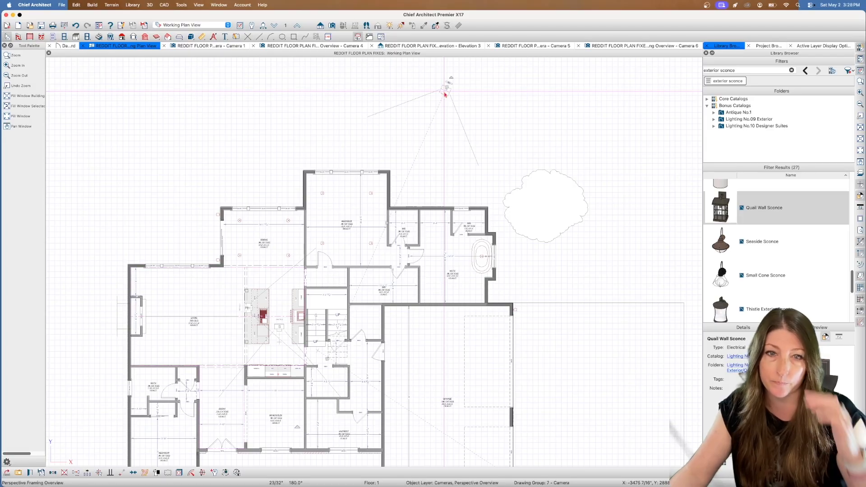
double_click(444, 95)
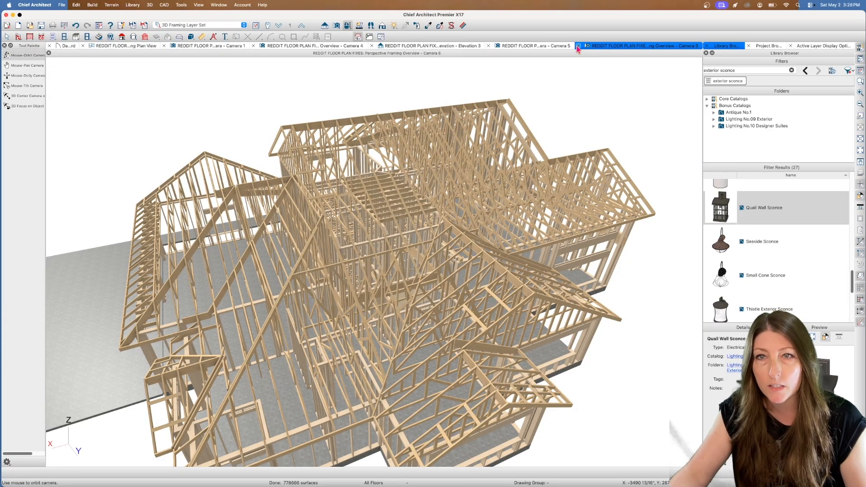
click(382, 25)
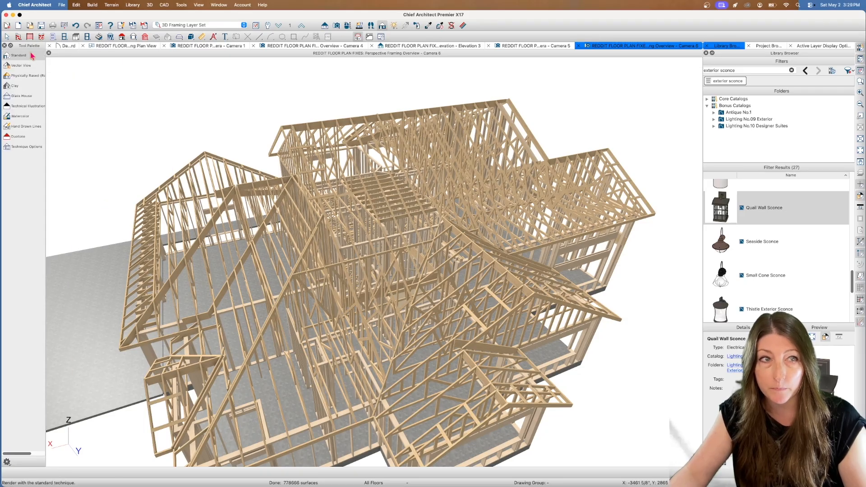
Switch to the perspective full overview of the exterior and turn on the sunlight for the garage side
click(217, 47)
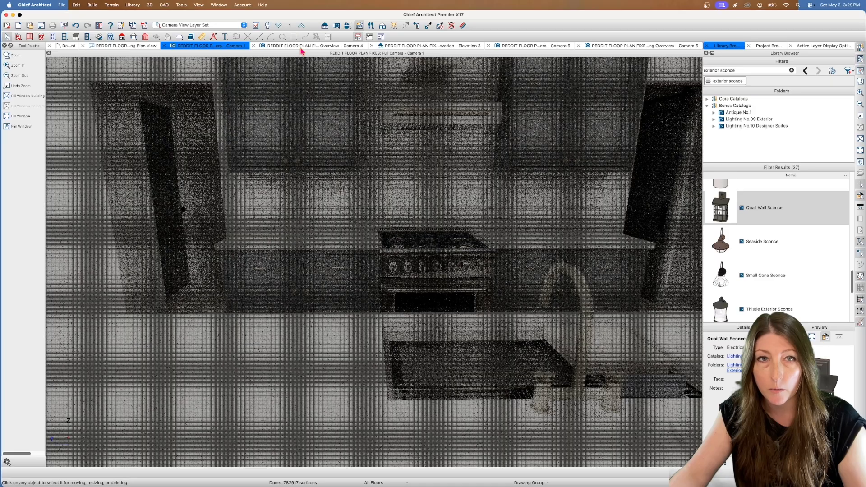
click(301, 46)
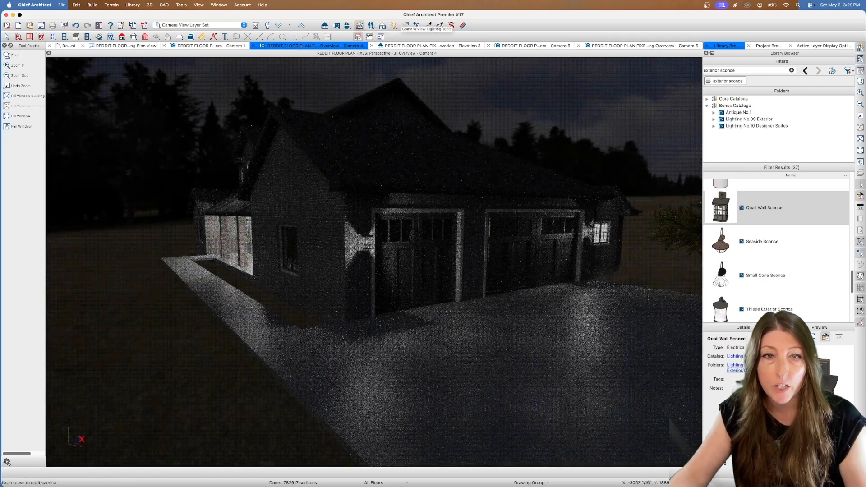
drag(352, 127, 395, 85)
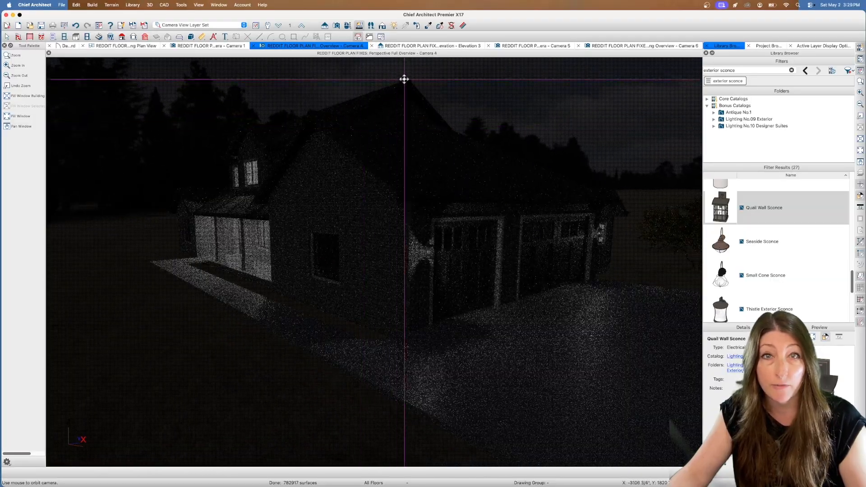
click(393, 27)
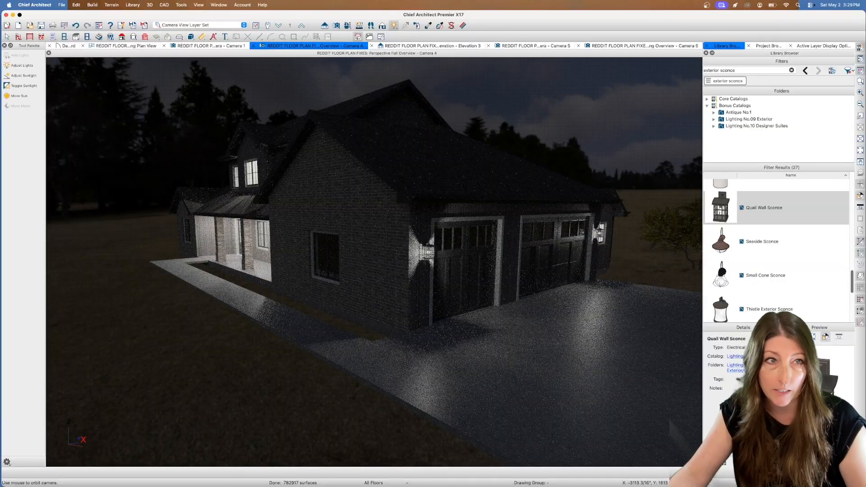
click(20, 86)
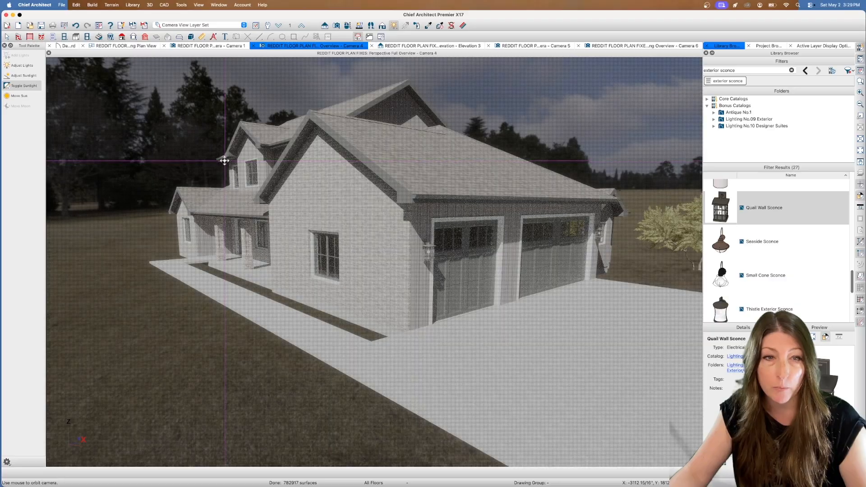
View the front exterior with the porch and chimney in daylight and denoise the ray traced view
drag(239, 155, 393, 70)
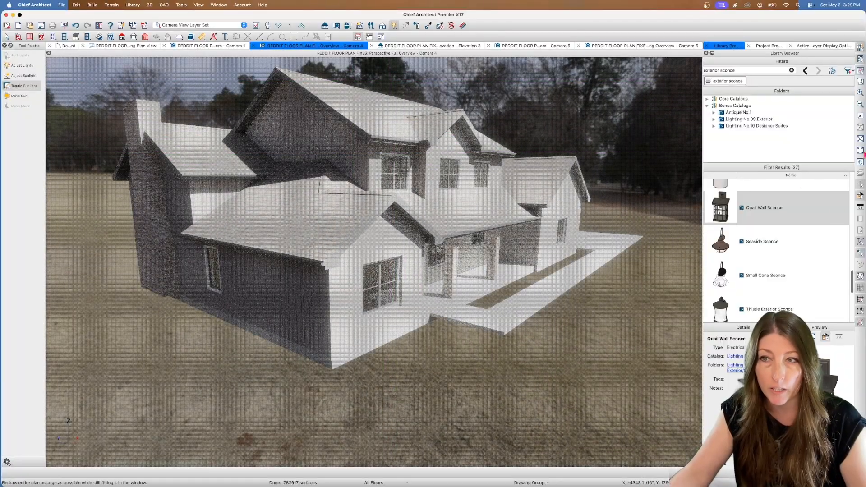
click(860, 162)
drag(586, 129, 597, 139)
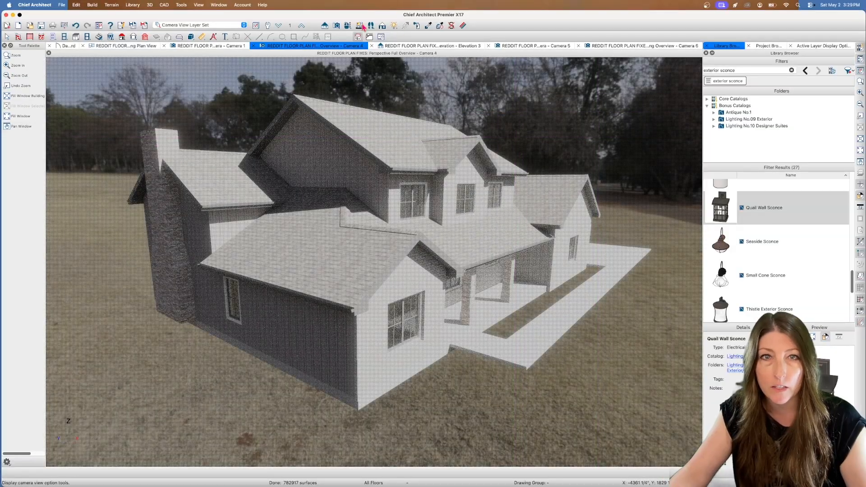
click(361, 27)
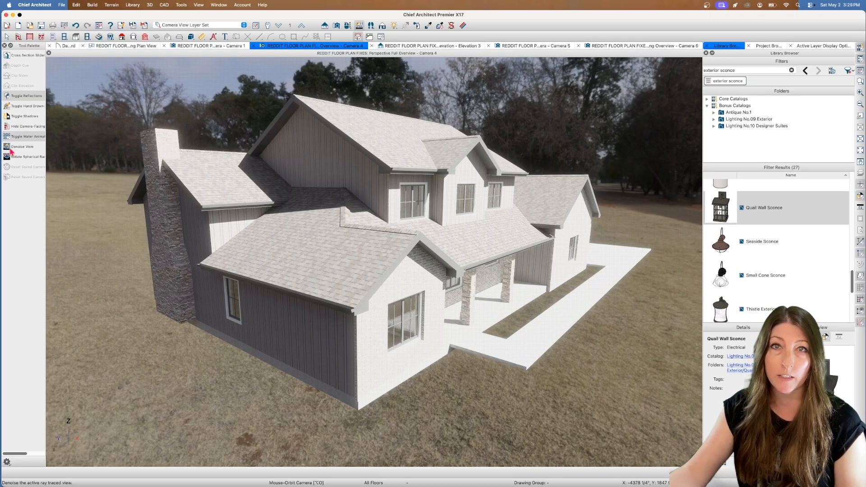
View the rear exterior with the large windows and stone chimney in daylight and denoise the ray traced view
drag(226, 171, 350, 170)
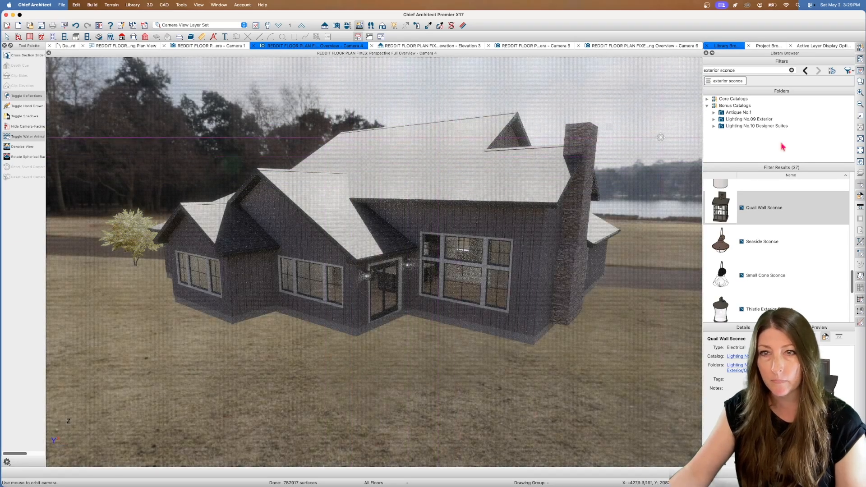
click(860, 162)
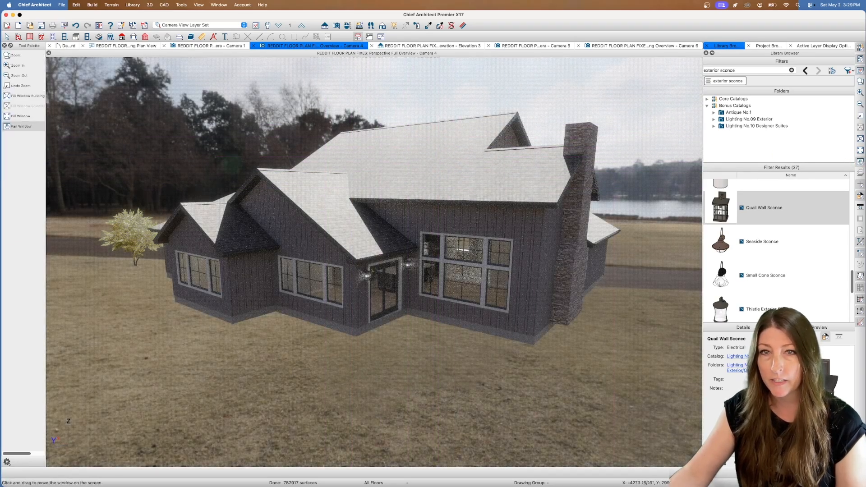
drag(486, 120, 477, 126)
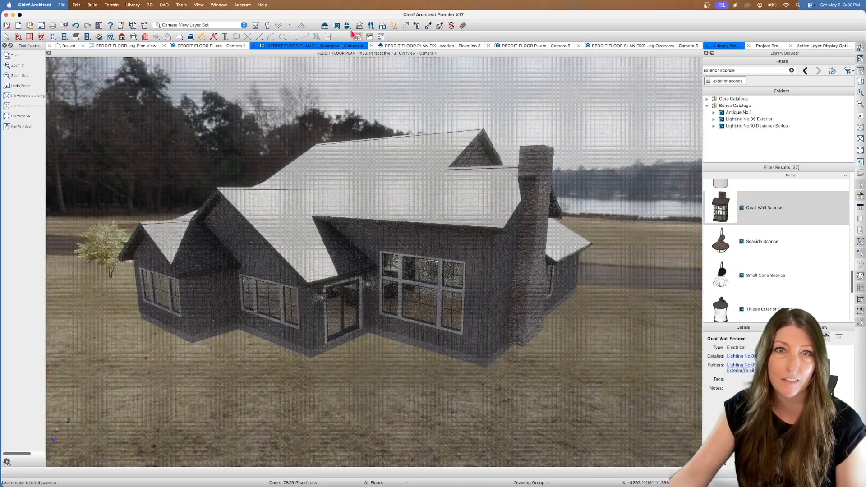
click(359, 26)
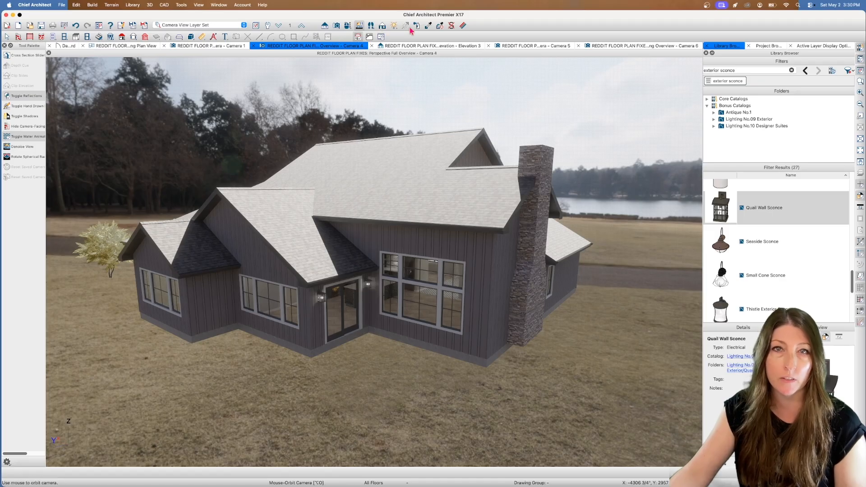
Turn off the sunlight in the rear exterior view and denoise the resulting night view
click(396, 26)
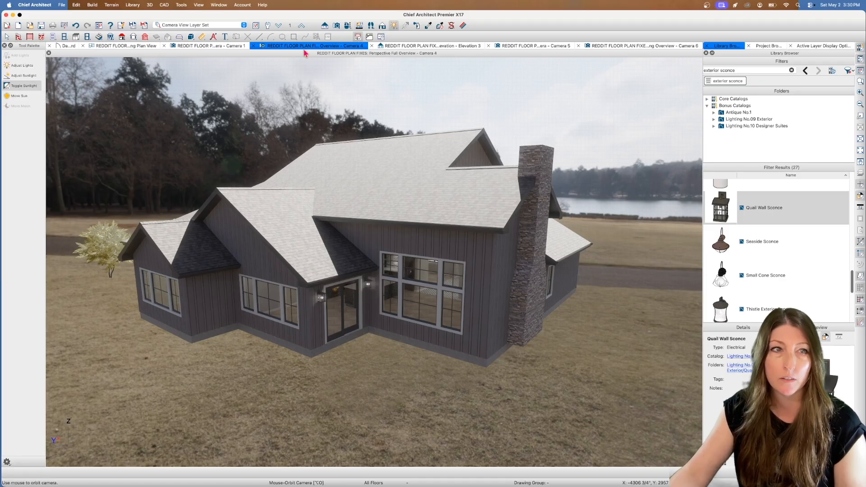
click(15, 88)
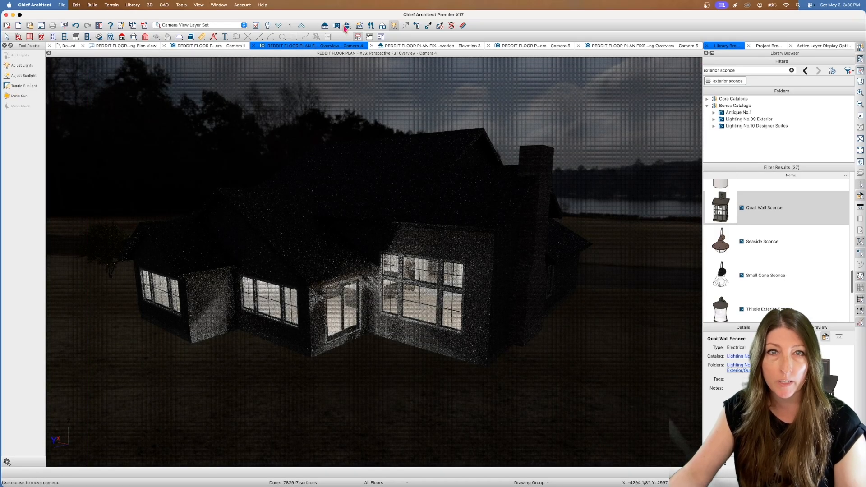
click(360, 26)
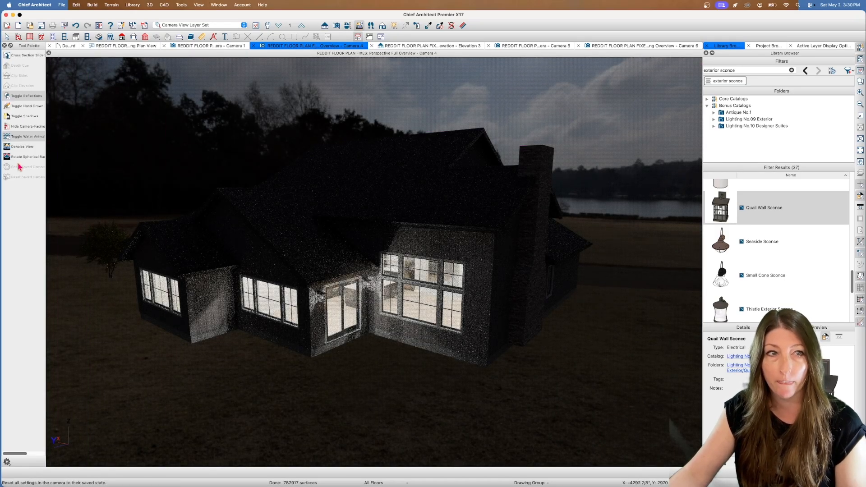
click(7, 148)
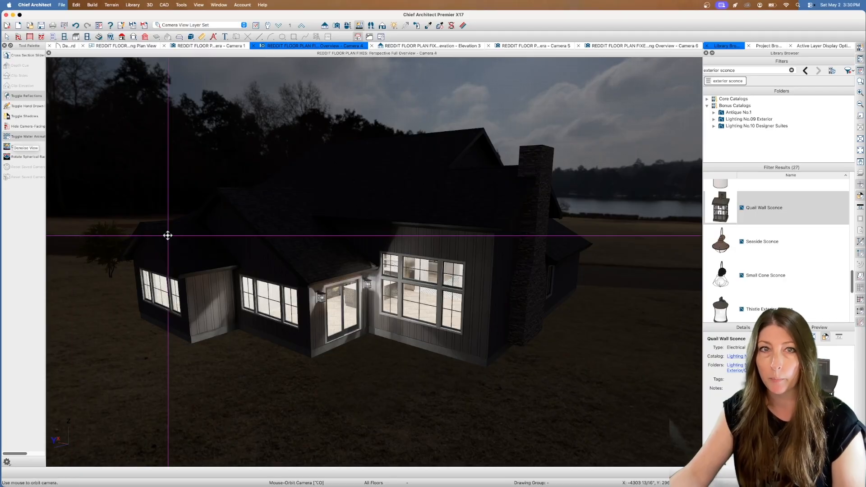
Examine the rear patio door and its wall sconces at night in a closer, denoised view
click(6, 36)
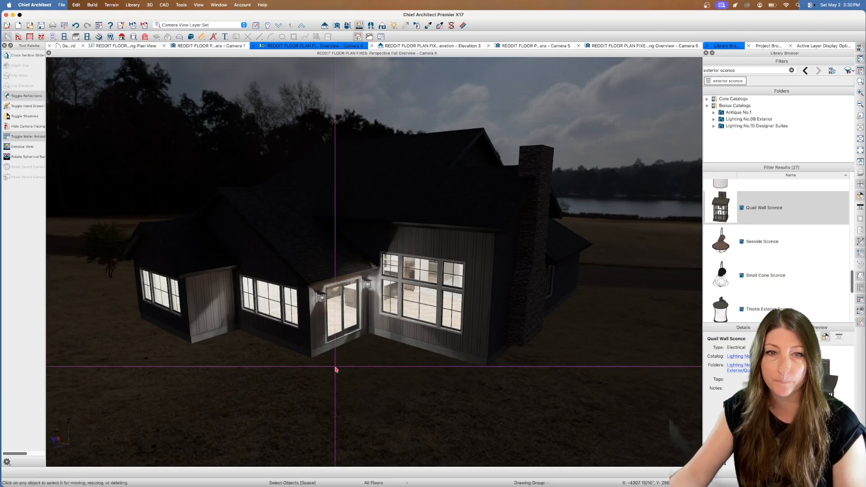
scroll(335, 356, up, 3)
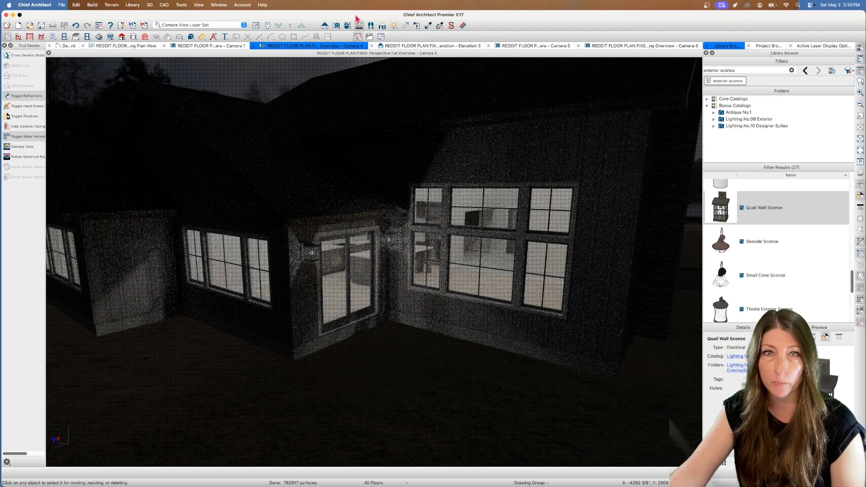
click(7, 149)
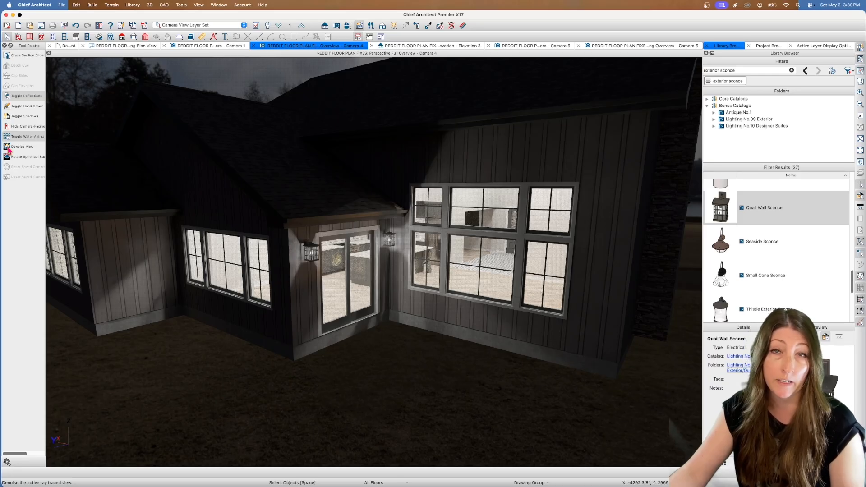
Render the rear exterior view with the Standard technique and turn the sunlight back on
click(382, 25)
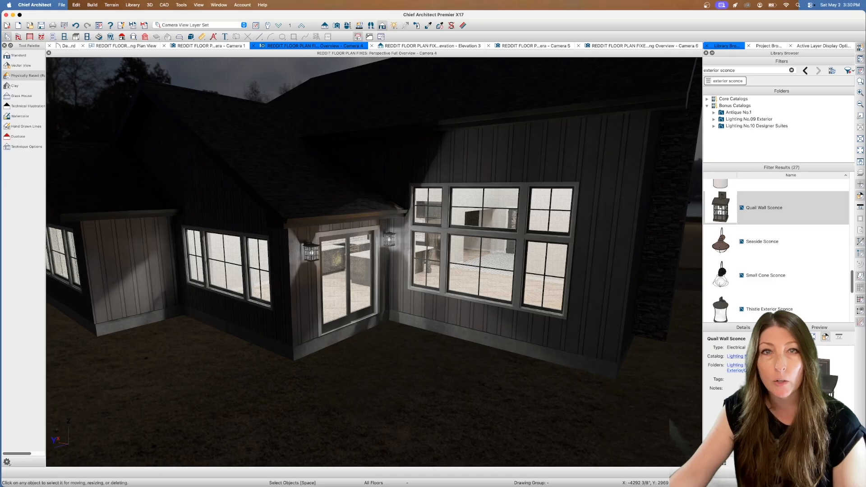
click(19, 56)
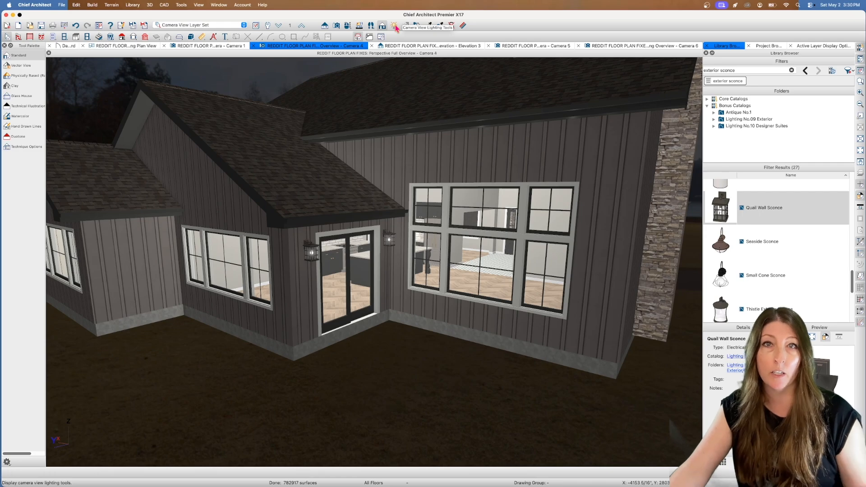
click(394, 26)
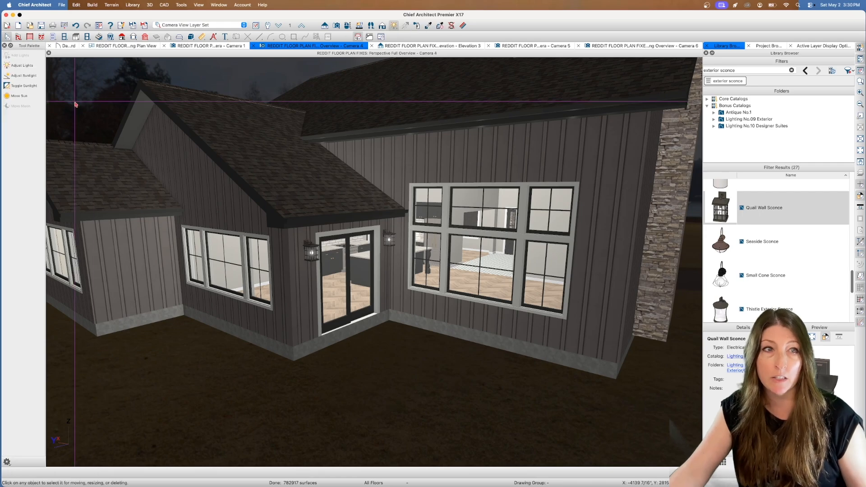
click(24, 87)
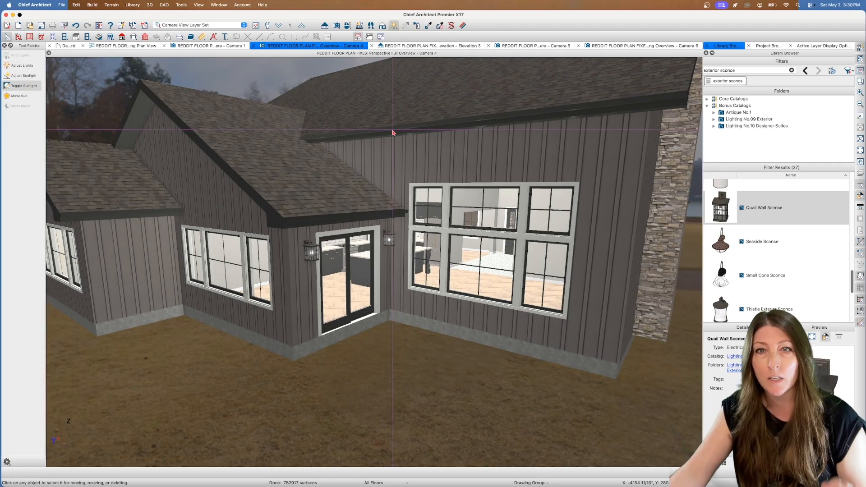
Examine the roof planes from above, from the rear gable across to the stone chimney
click(350, 25)
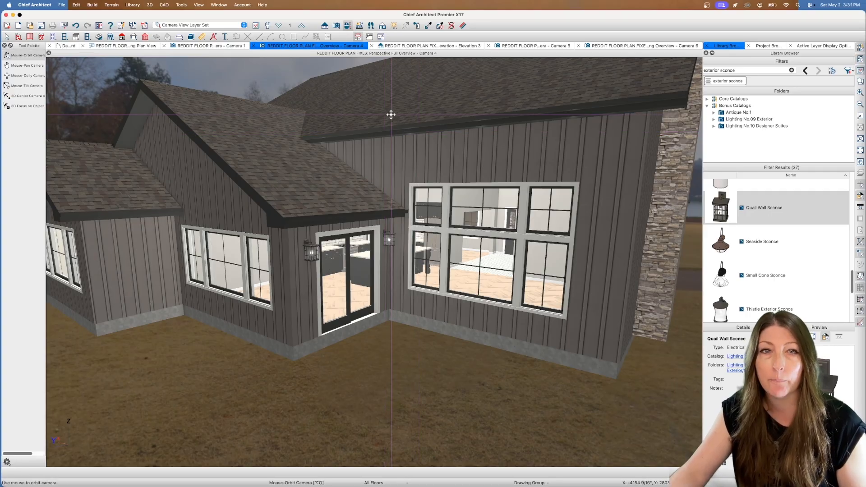
drag(390, 114, 398, 124)
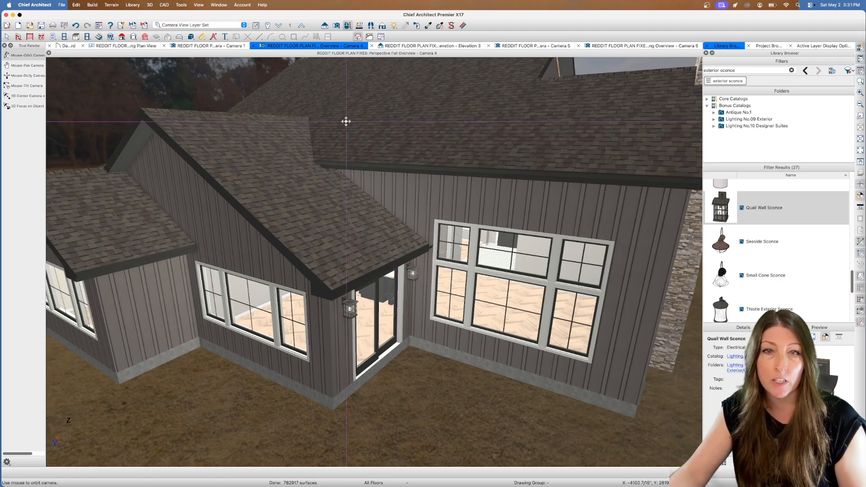
drag(346, 121, 394, 168)
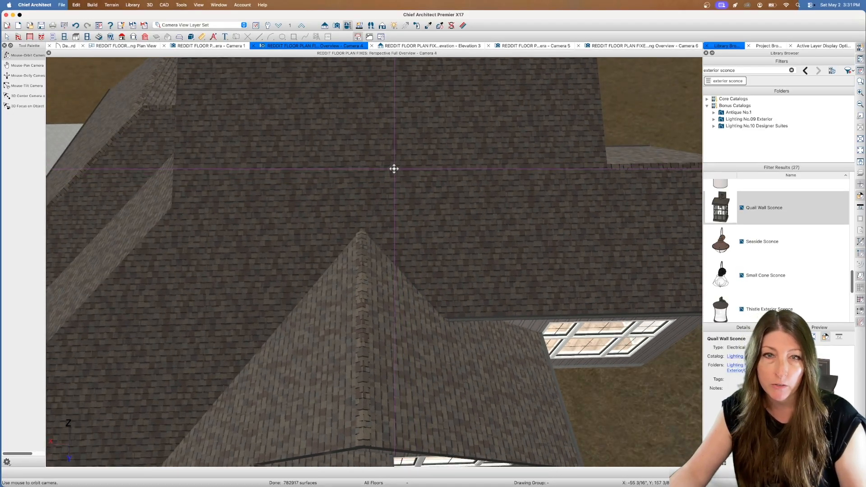
scroll(393, 169, down, 2)
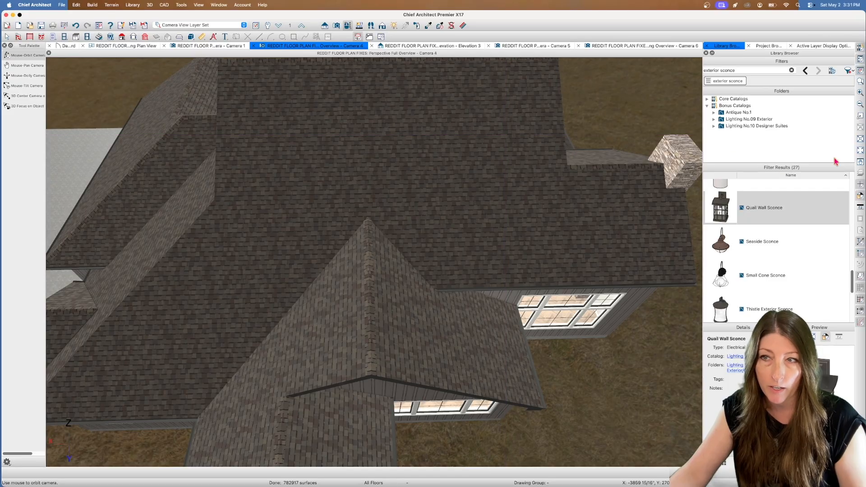
click(860, 162)
drag(541, 151, 501, 162)
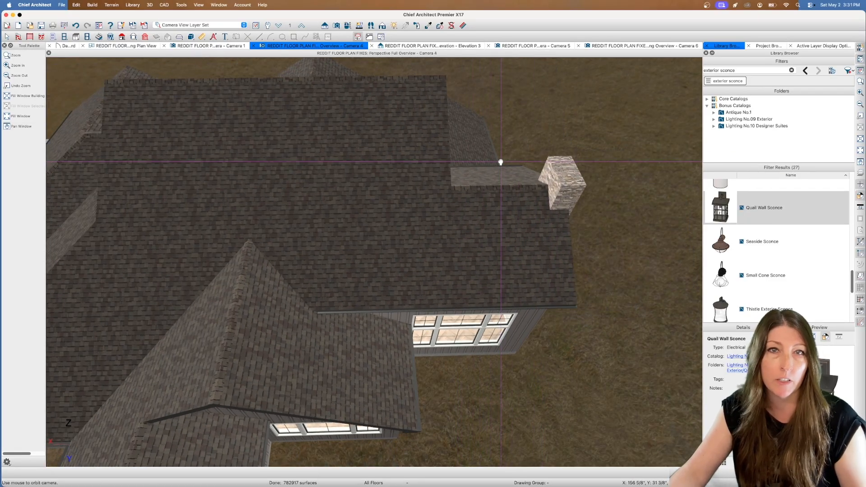
Examine the rear roof planes around the patio gable and chimney from above, and the roof over the garage end
drag(302, 127, 296, 147)
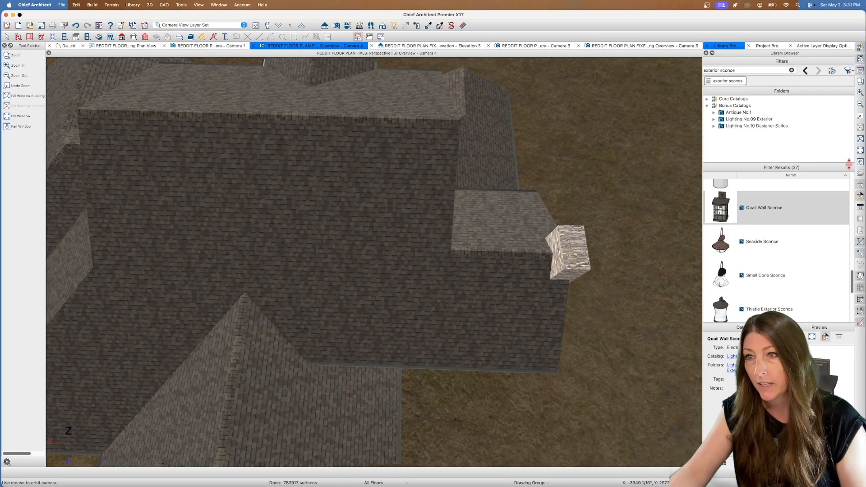
click(21, 126)
drag(326, 135, 352, 149)
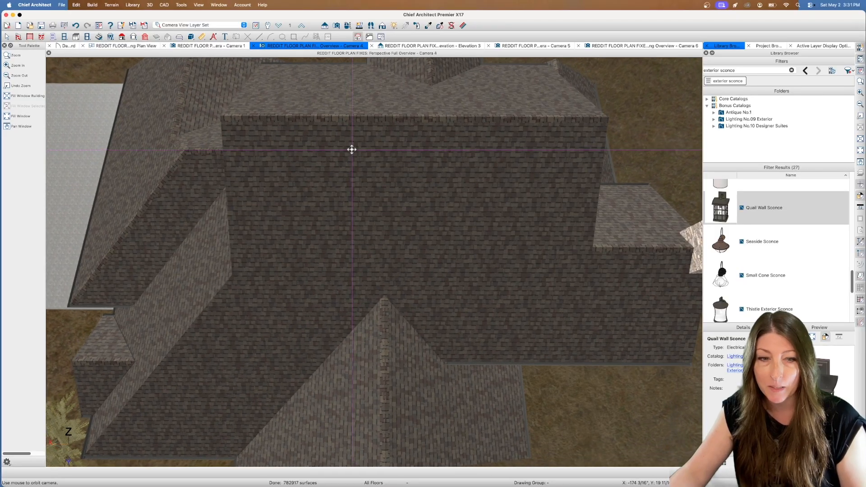
scroll(381, 142, down, 1)
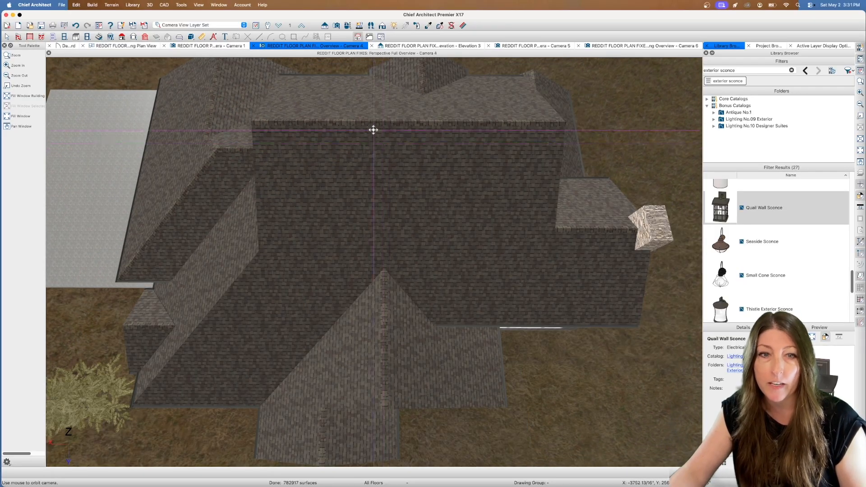
click(860, 164)
drag(481, 128, 464, 141)
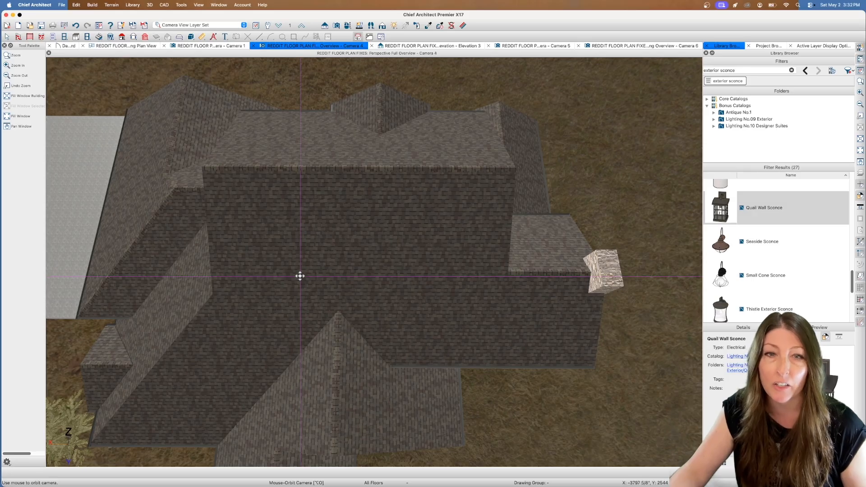
drag(212, 326, 276, 276)
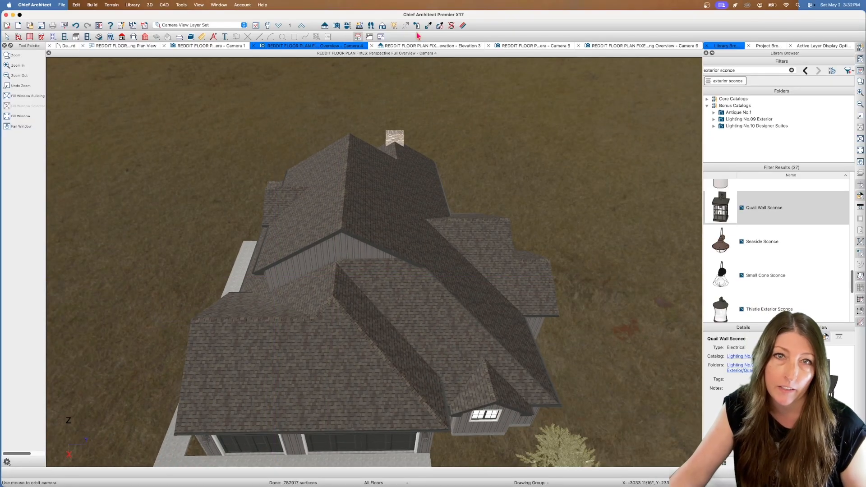
Render the exterior overview with the Technical Illustration technique and view the house from its front garage corner
click(382, 26)
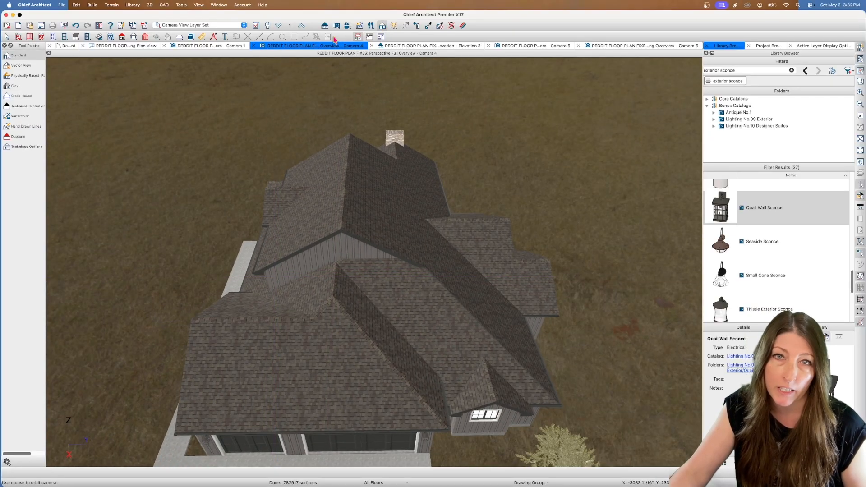
click(27, 108)
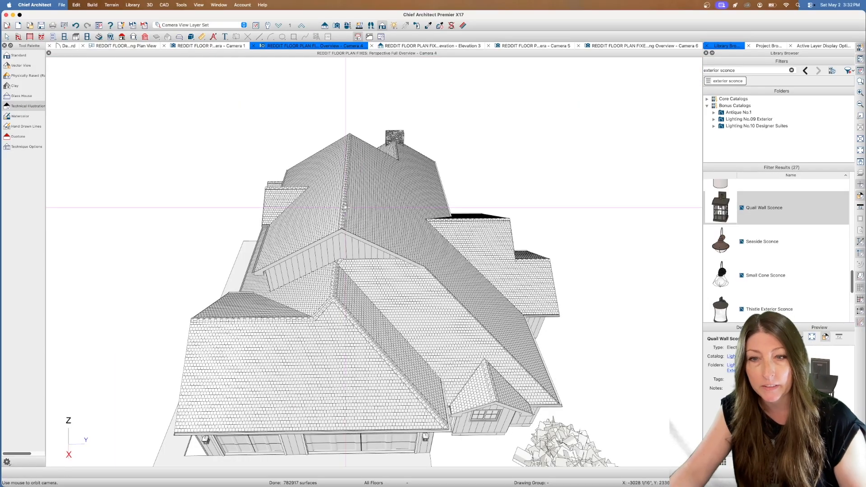
drag(445, 206, 420, 208)
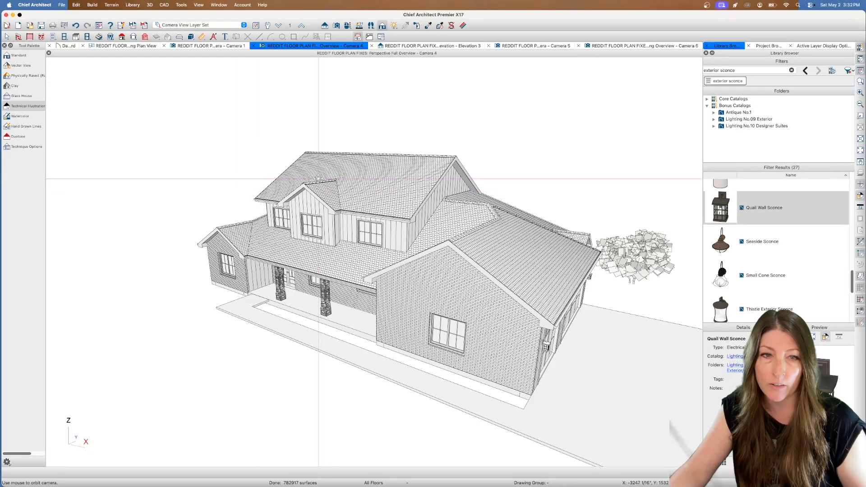
Compare the Watercolor technique at the front of the house with the Hand Drawn Lines technique around to the garage side
click(20, 117)
drag(295, 174, 390, 194)
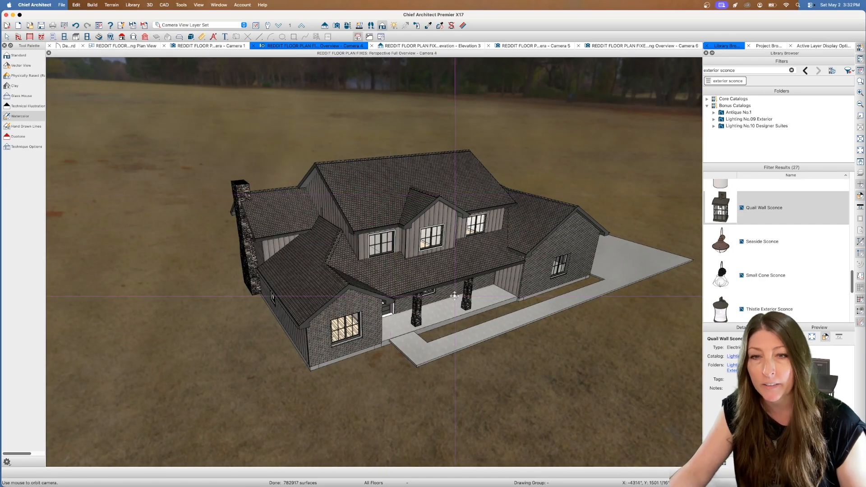
scroll(521, 251, up, 2)
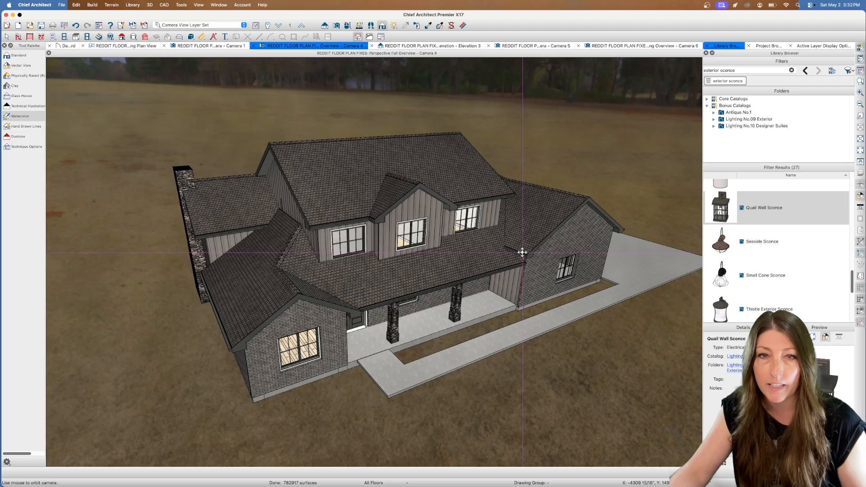
click(24, 128)
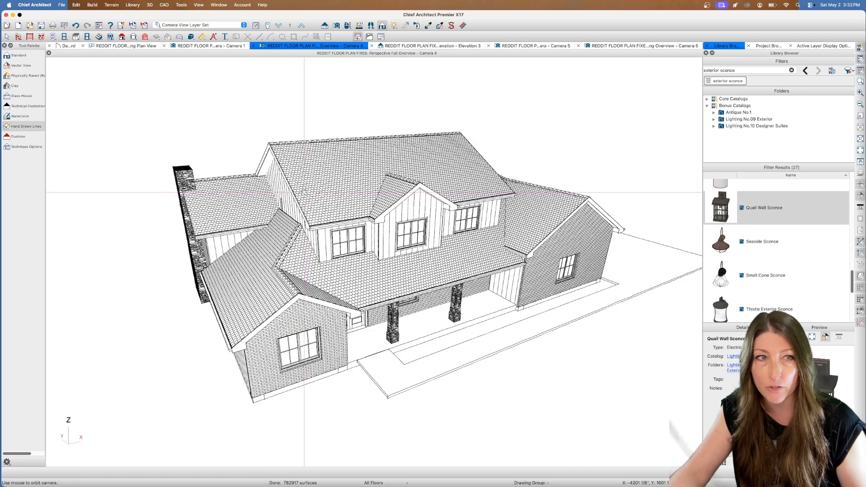
drag(305, 193, 554, 198)
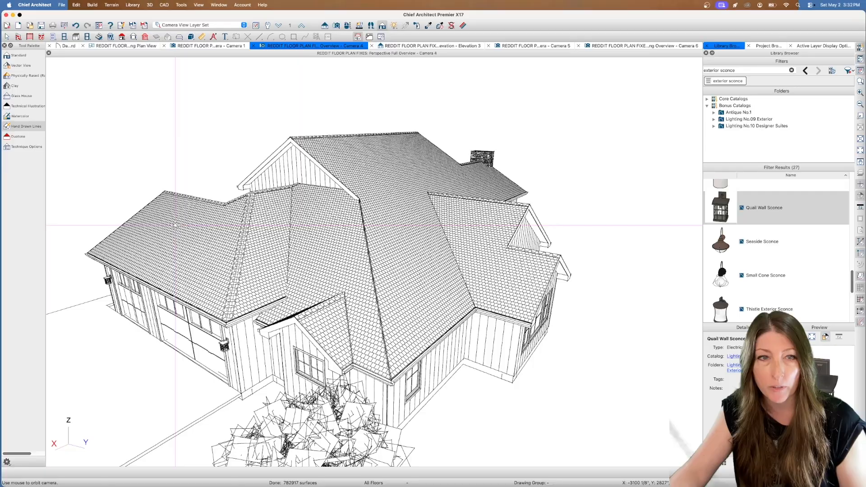
Render the exterior with the Duotone technique, view it from the front, and switch the rendering to Glass House
click(22, 137)
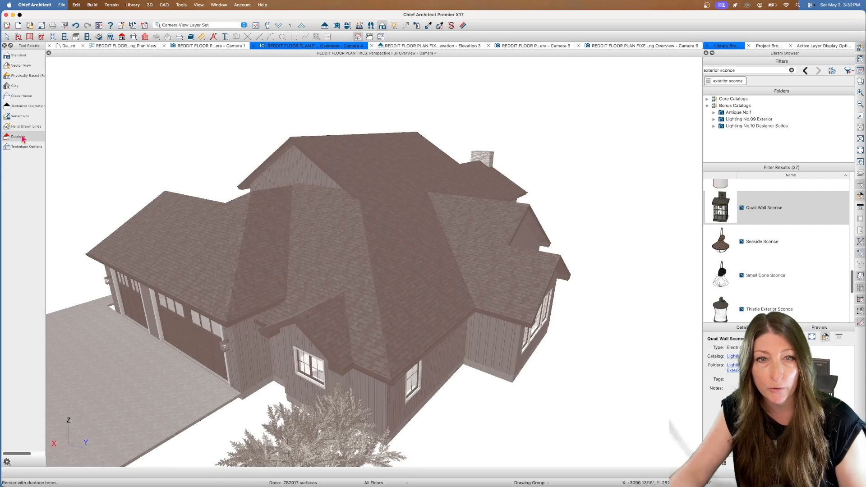
drag(273, 224, 448, 242)
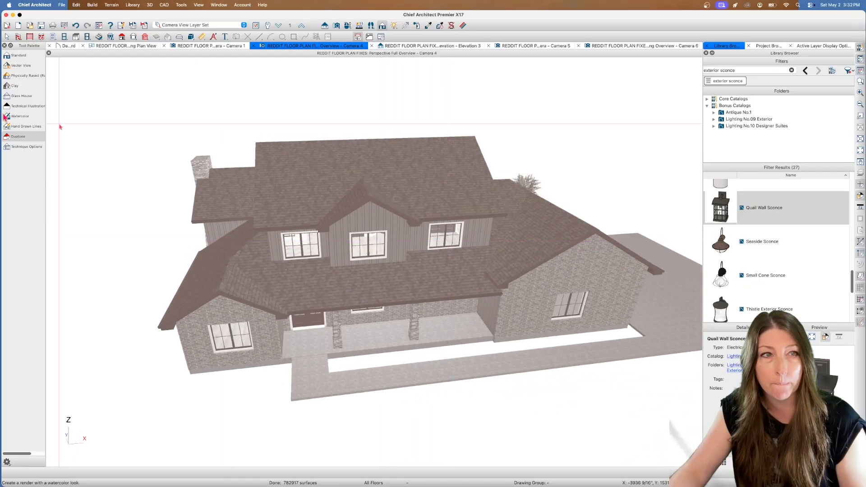
click(27, 97)
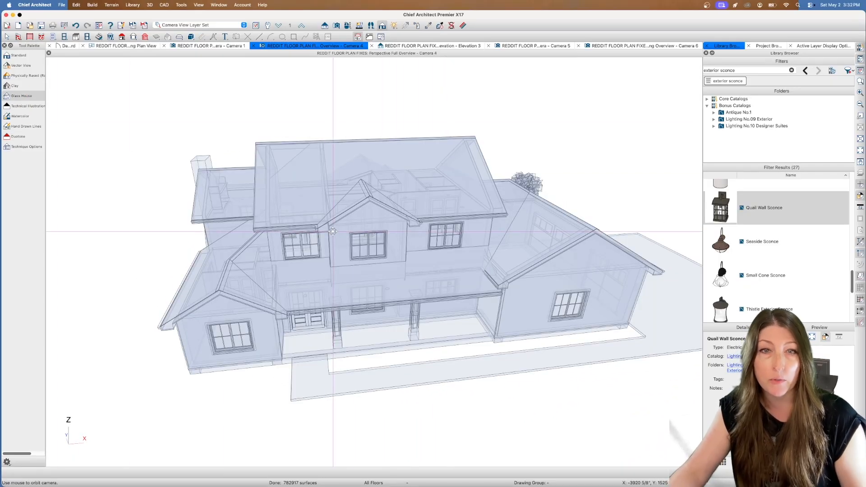
drag(330, 231, 399, 216)
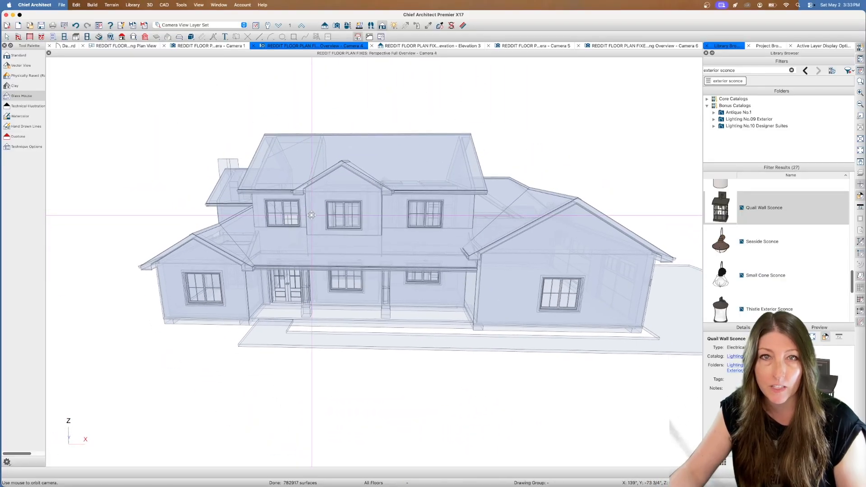
Open the front exterior elevation view and examine the whole facade, centred in the window
click(443, 47)
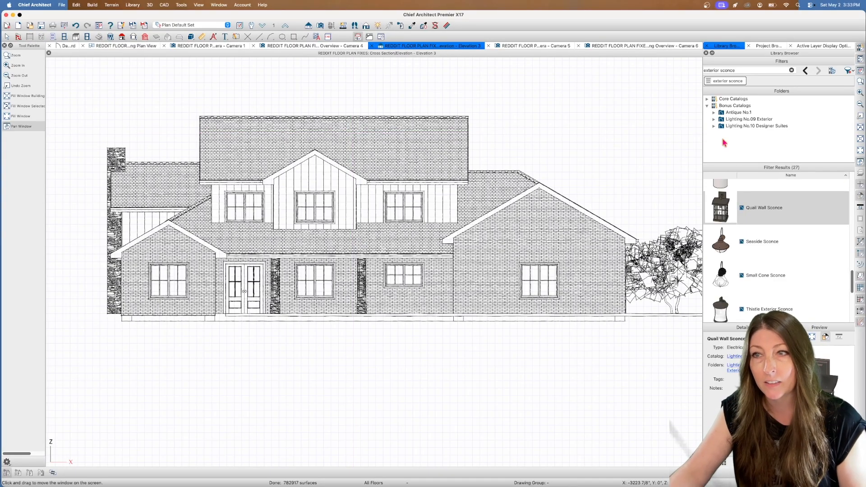
drag(607, 114, 562, 134)
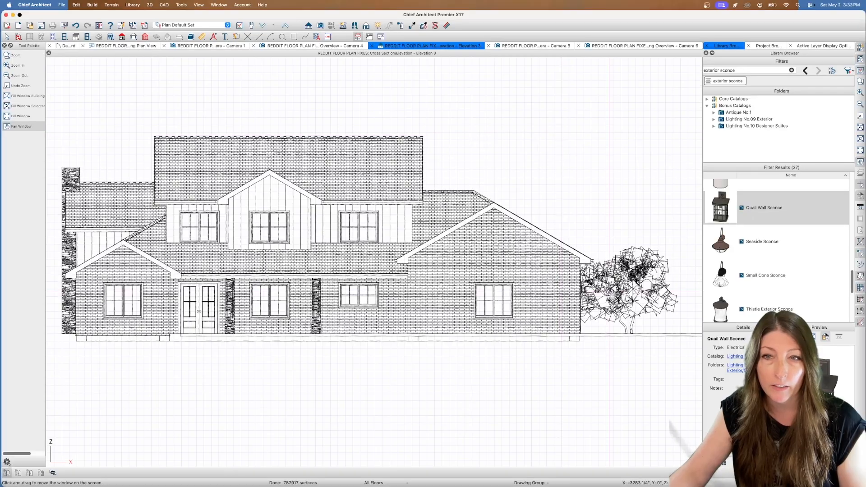
click(7, 37)
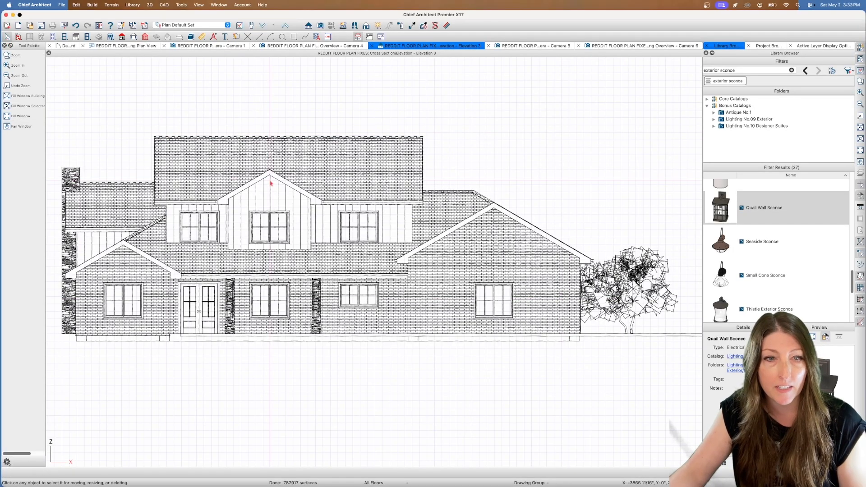
scroll(271, 182, down, 1)
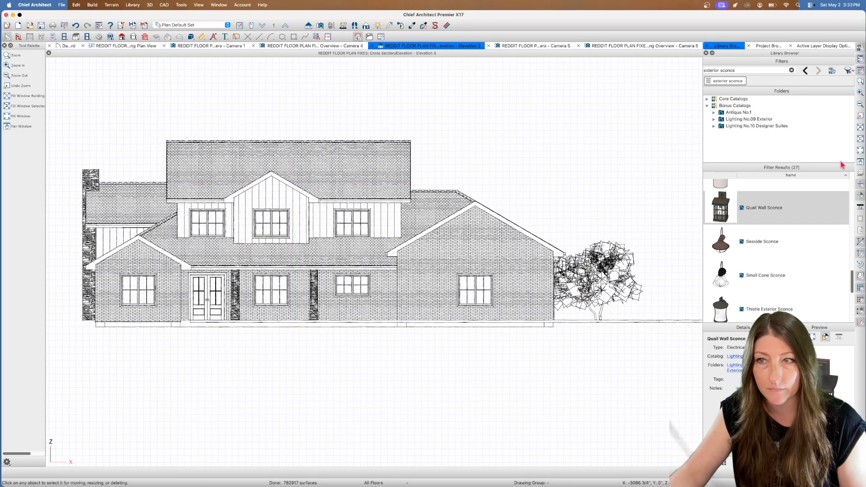
click(860, 163)
drag(466, 138, 505, 134)
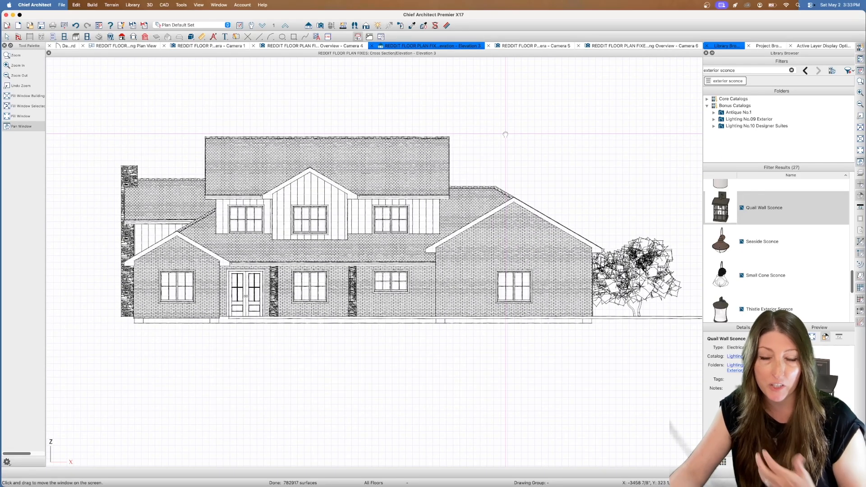
drag(505, 135, 507, 158)
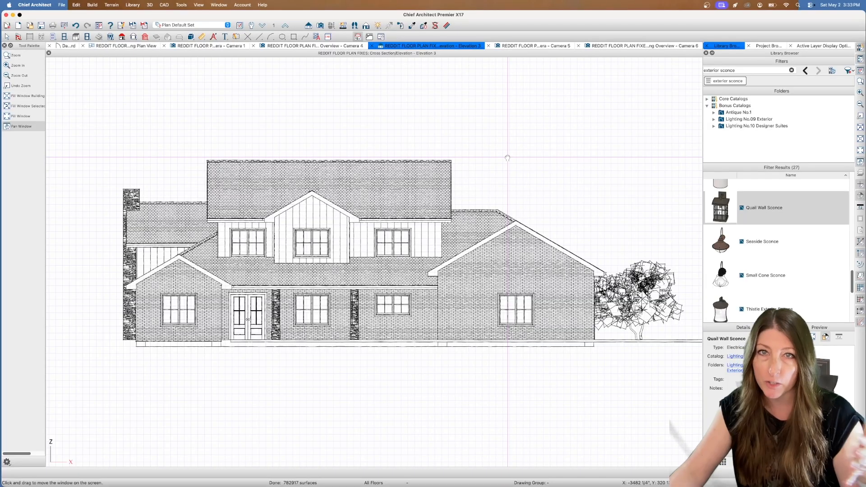
key(Escape)
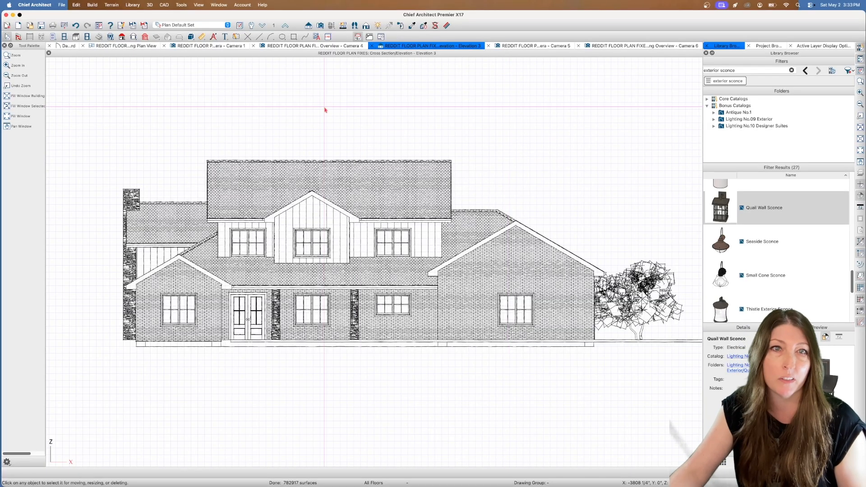
View the Glass House overview from the chimney side, and examine the wall and roof framing from all sides in the framing overview
click(282, 46)
drag(340, 145, 449, 167)
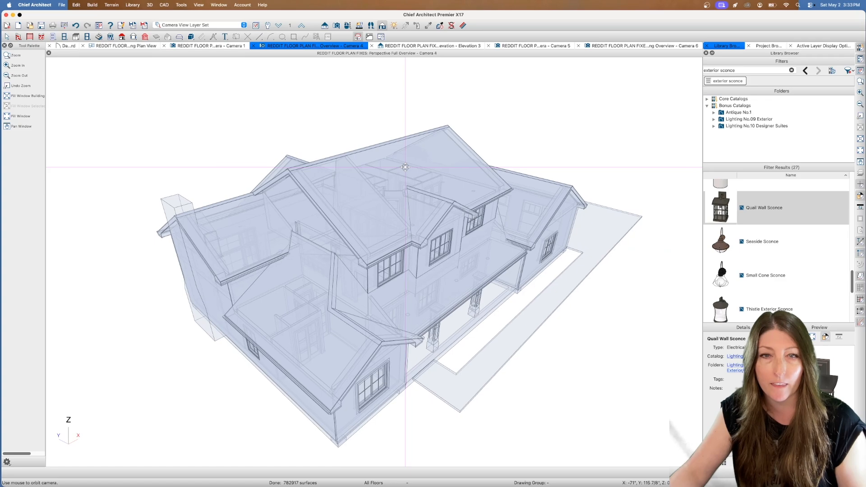
click(623, 46)
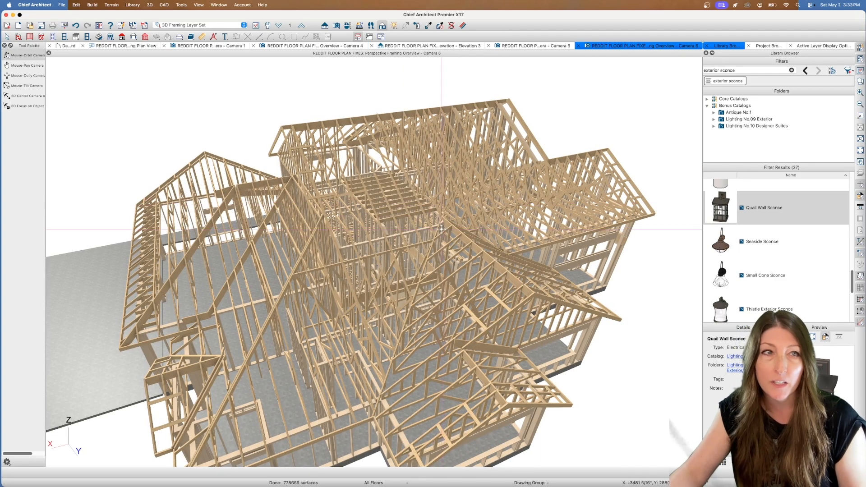
drag(370, 215, 467, 206)
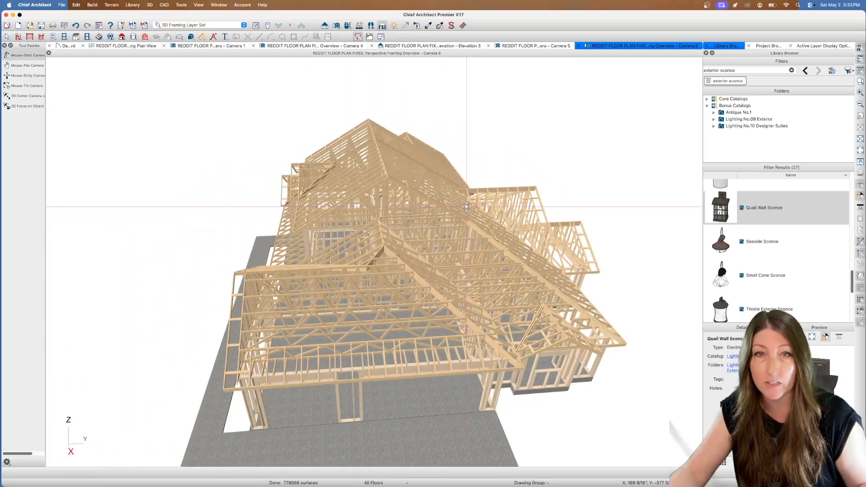
drag(347, 249, 422, 233)
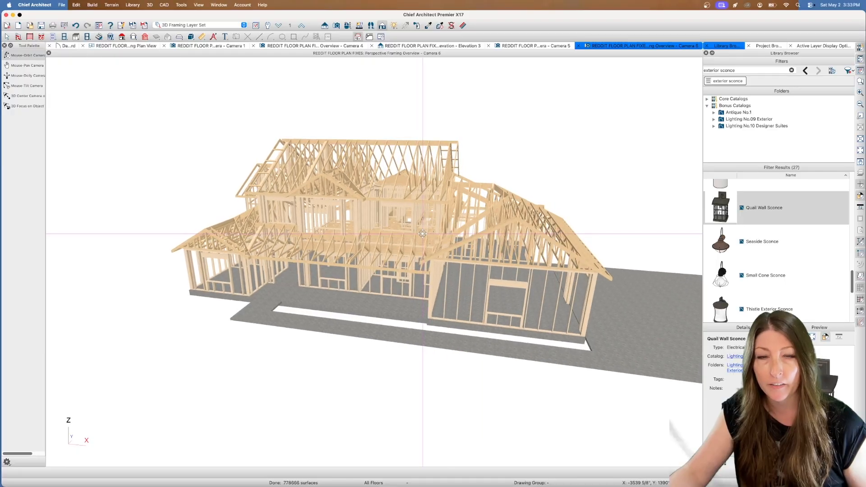
drag(331, 216, 322, 273)
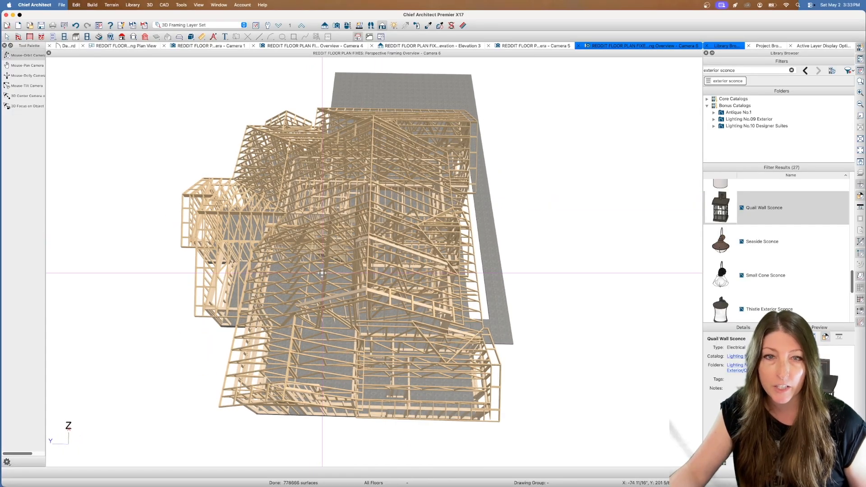
drag(321, 273, 257, 217)
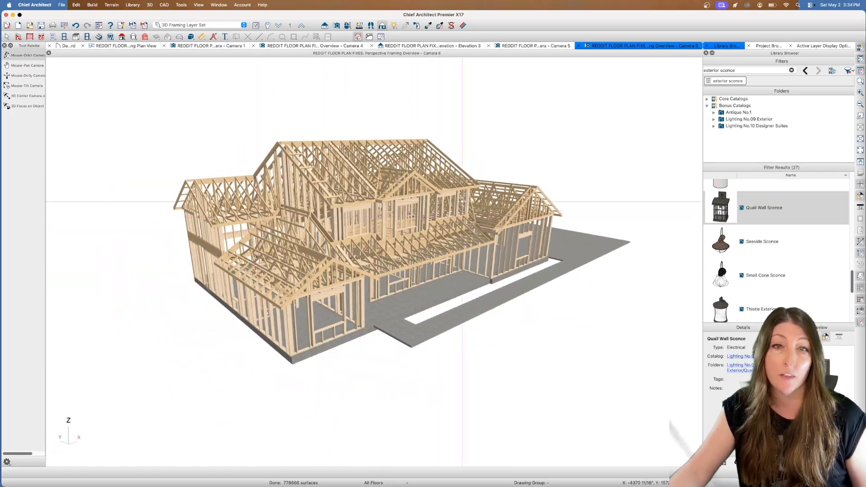
Return to the floor plan and display it with the Framing, Floor Plan View
click(121, 47)
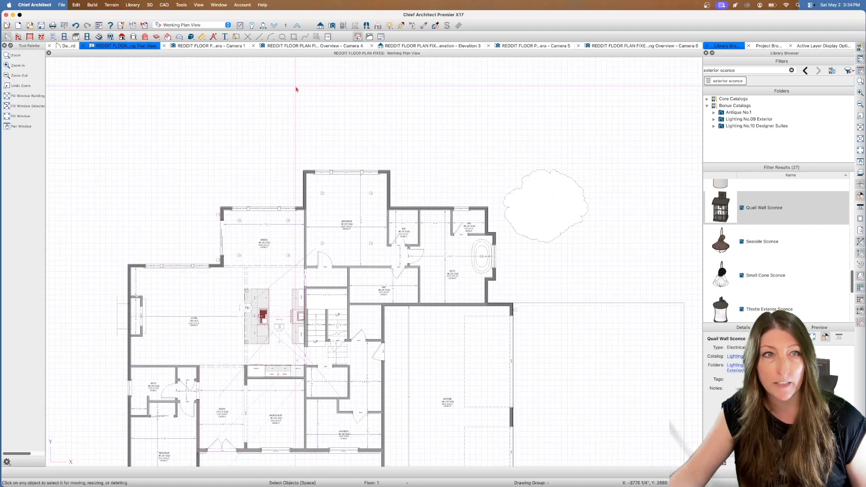
click(228, 26)
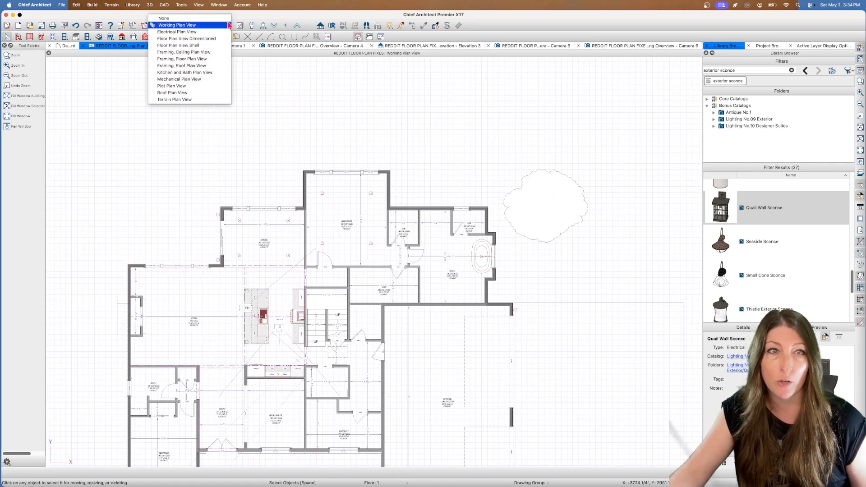
click(204, 59)
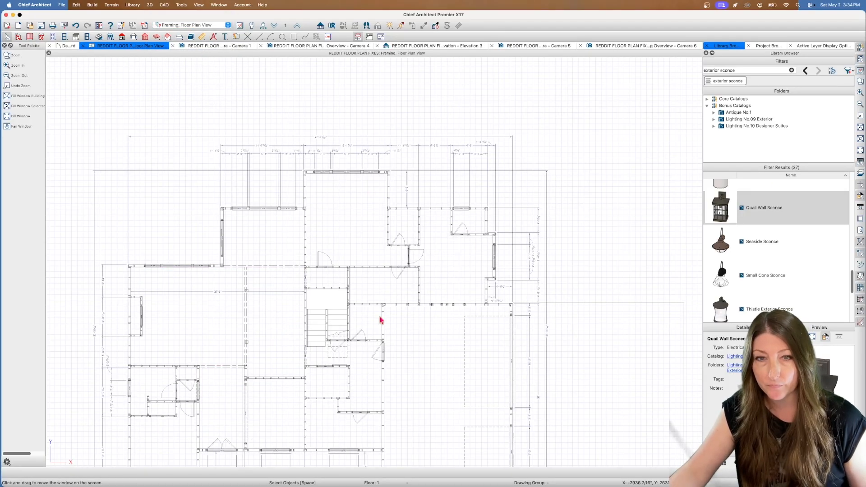
Examine the wall studs and door openings around the small bath and closets below the living room in close-up
key(p)
drag(578, 223, 615, 126)
key(Escape)
scroll(233, 305, up, 3)
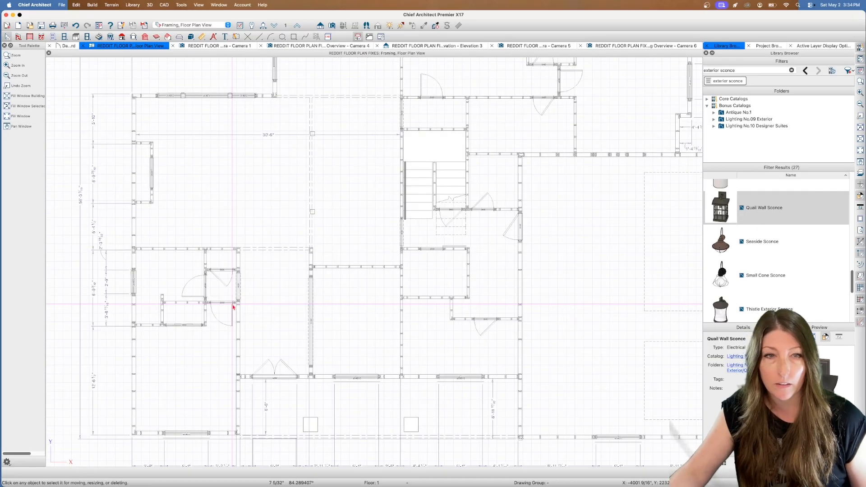
scroll(233, 305, up, 1)
scroll(145, 253, up, 1)
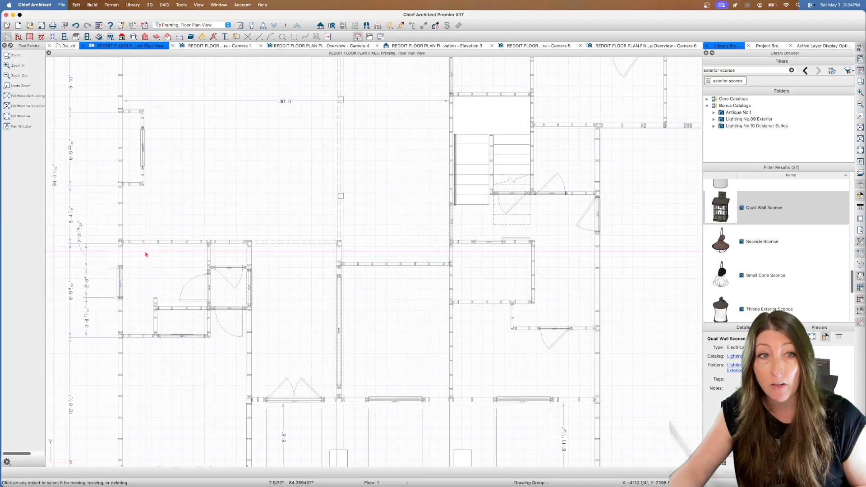
scroll(145, 253, up, 1)
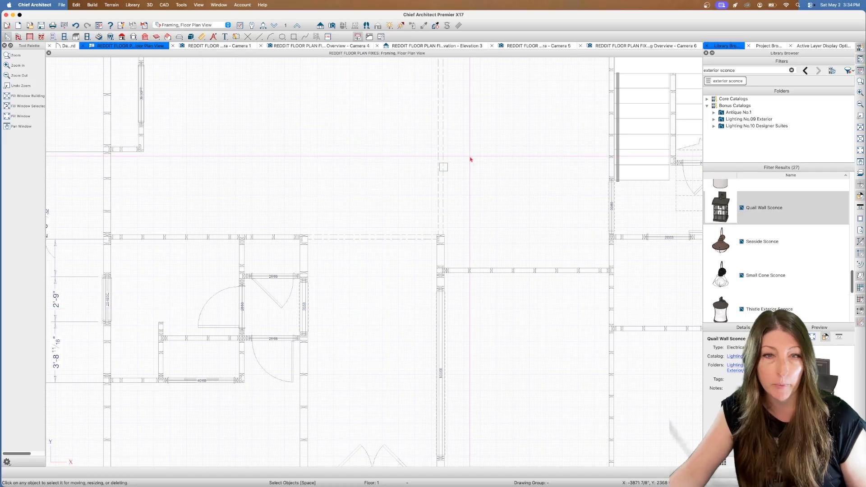
Examine the framing between the living room and kitchen, and display the floor plan with the Working Plan View
click(860, 163)
drag(523, 157, 488, 294)
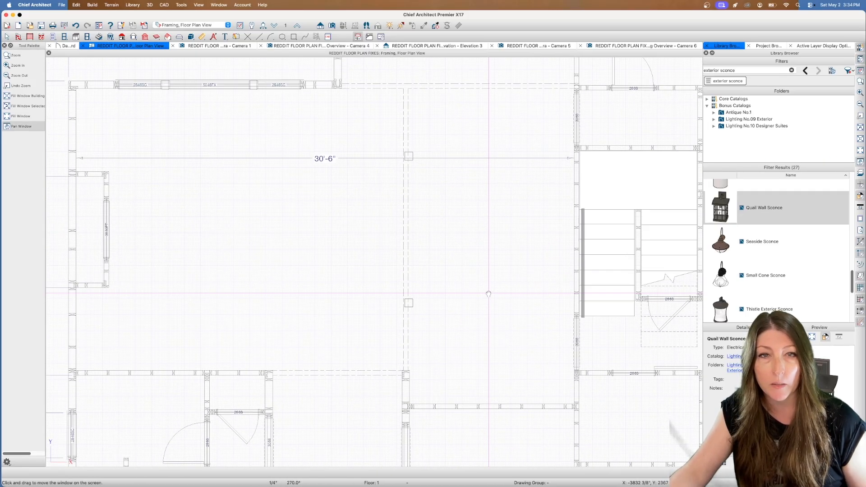
key(space)
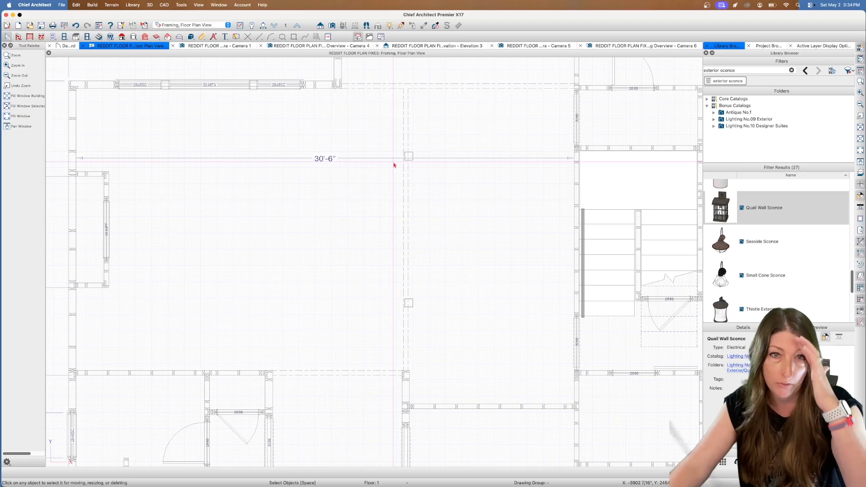
click(208, 27)
click(205, 22)
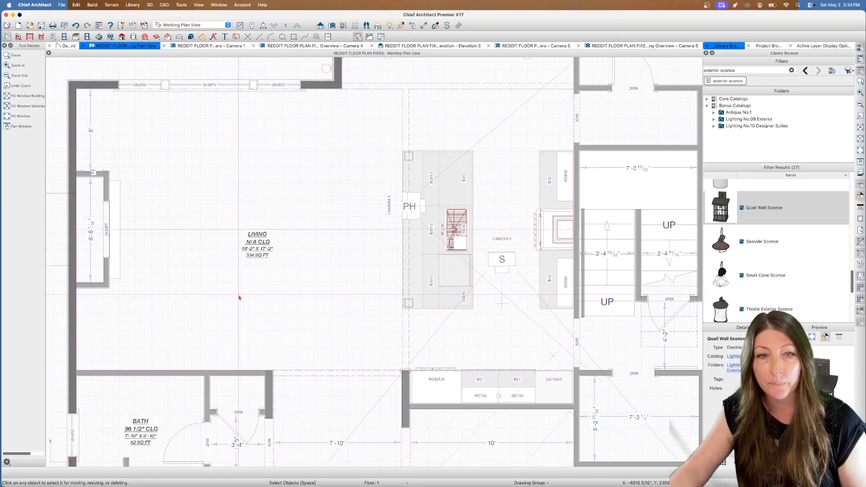
Examine in close-up the wall ends beside the entry and the cabinet run between the kitchen and the bonus/flex room
scroll(234, 357, up, 2)
scroll(251, 375, up, 3)
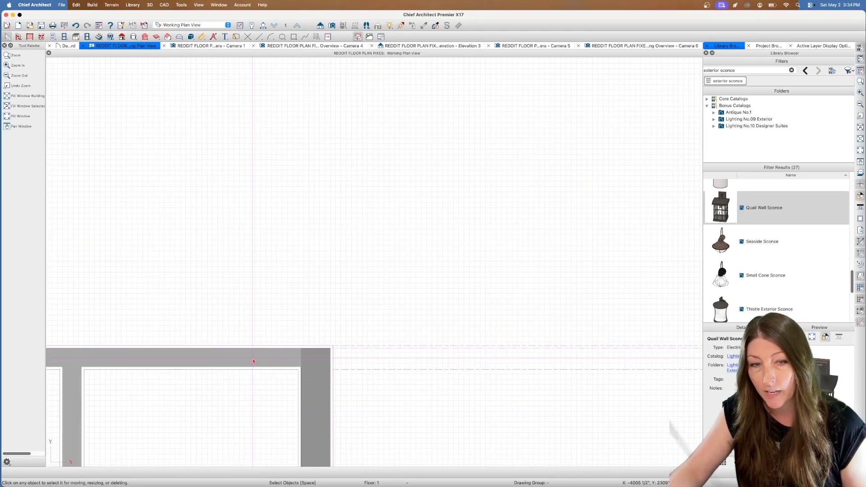
scroll(256, 345, up, 3)
scroll(256, 348, down, 3)
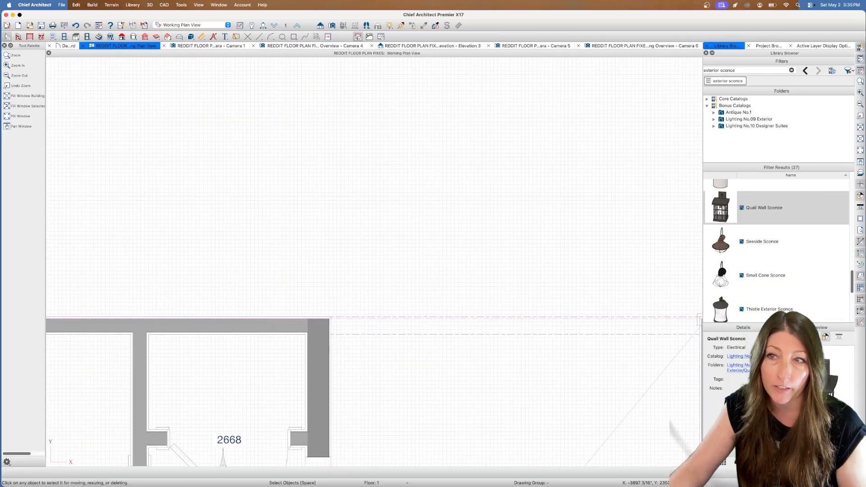
middle_drag(636, 149, 224, 168)
scroll(512, 228, down, 2)
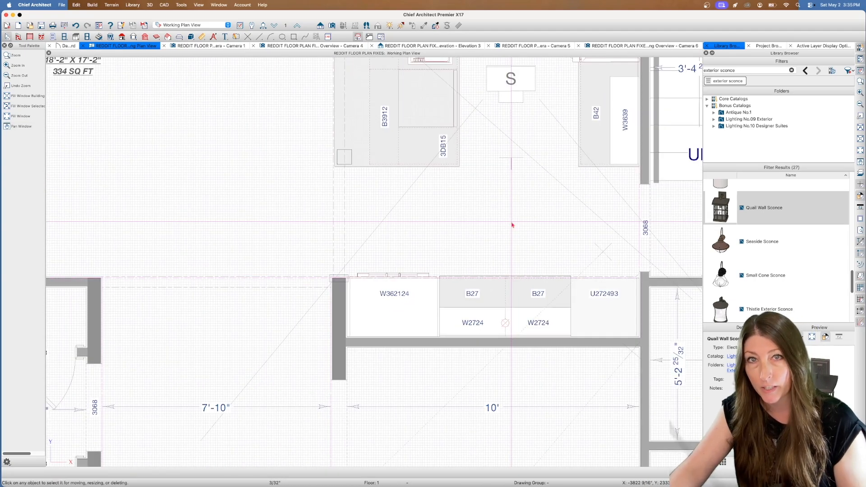
click(859, 162)
drag(583, 161, 475, 166)
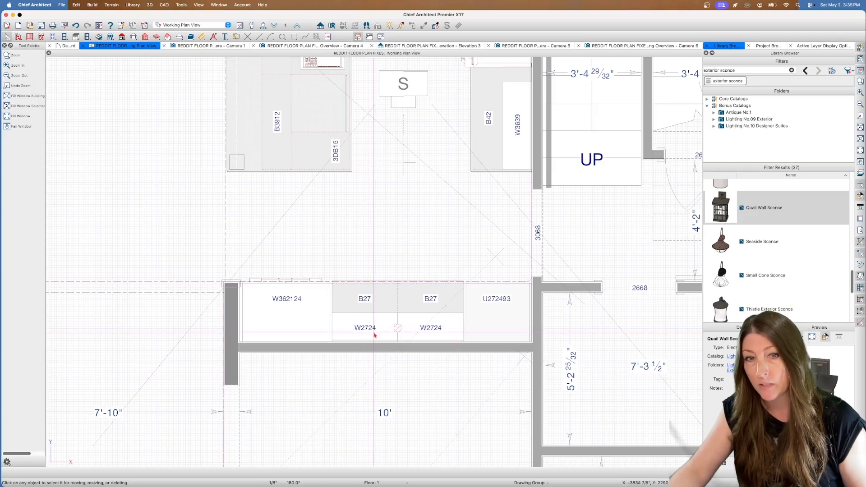
scroll(398, 310, up, 2)
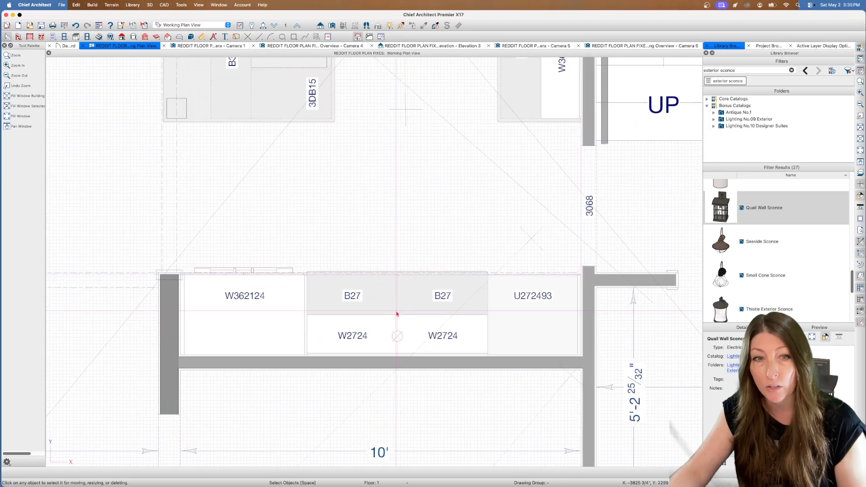
key(p)
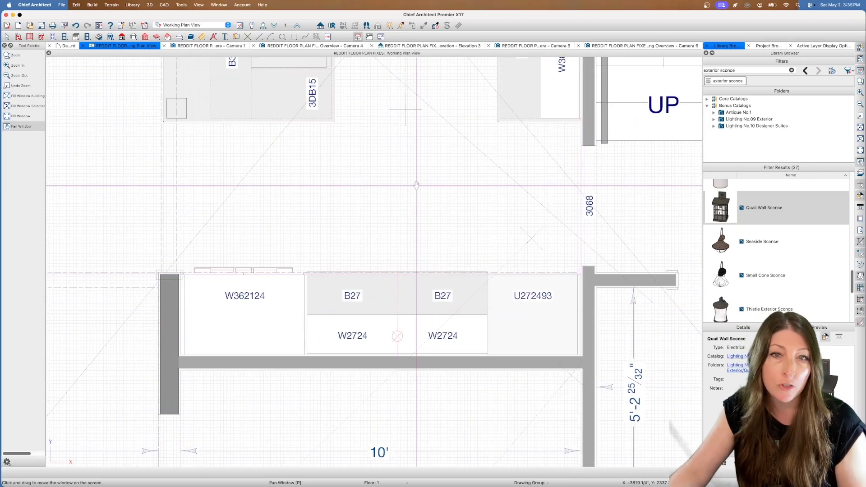
drag(331, 194, 400, 282)
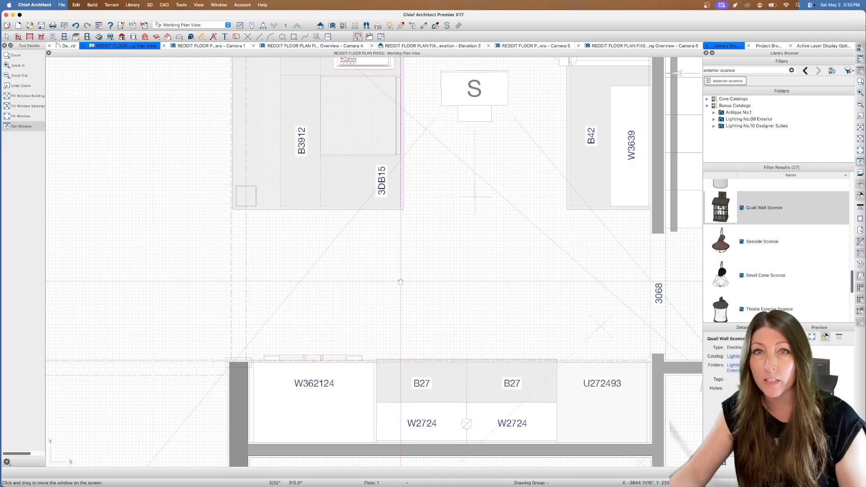
scroll(367, 242, down, 5)
key(Escape)
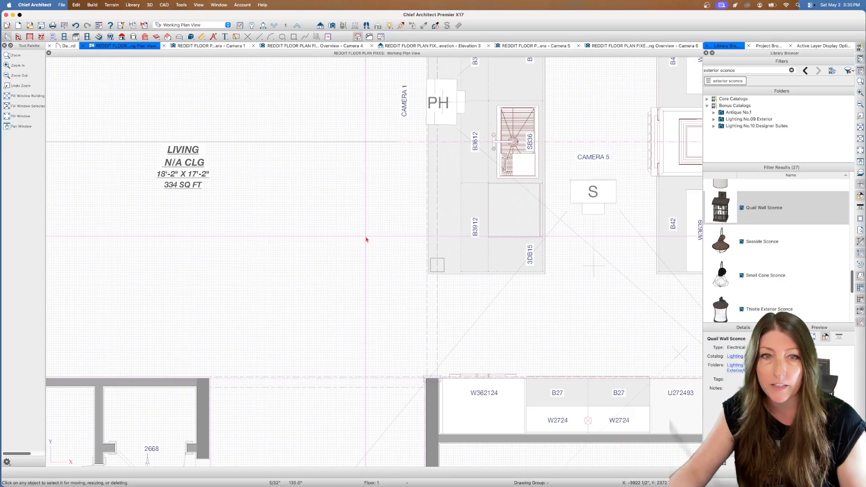
Examine the living room, kitchen and stair area, and bring the entire first-floor plan into view, including the garage and porch
click(856, 162)
drag(321, 120, 396, 207)
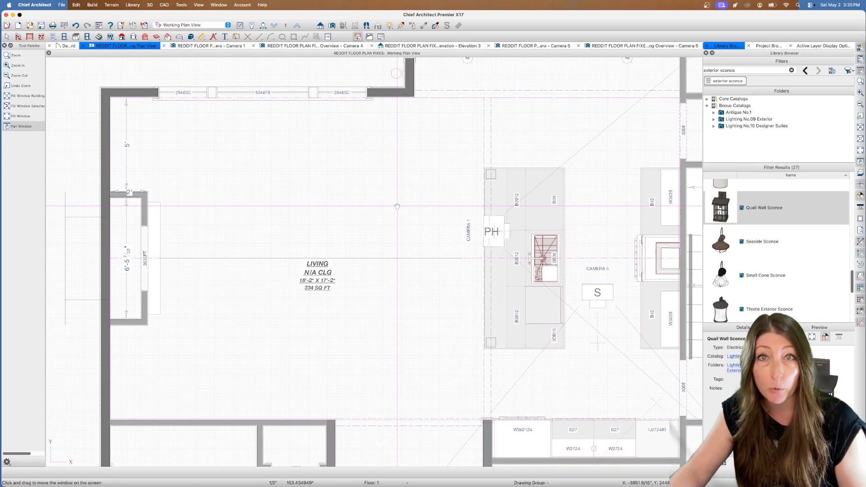
key(Escape)
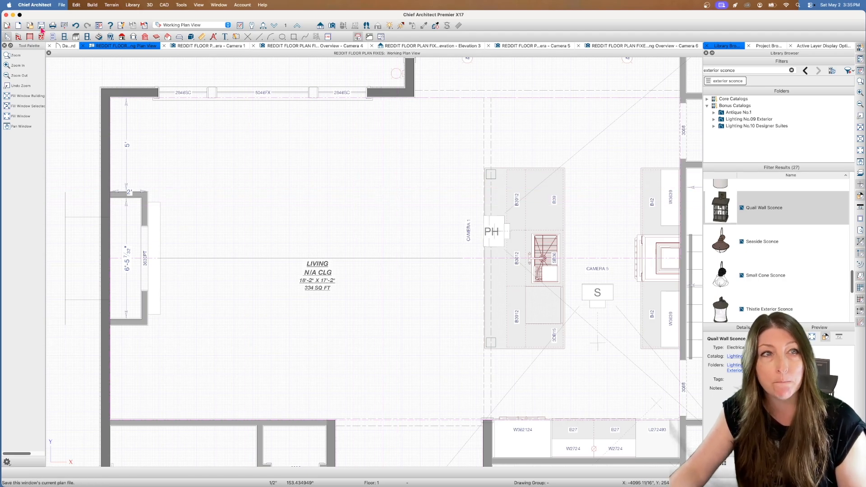
scroll(432, 153, down, 2)
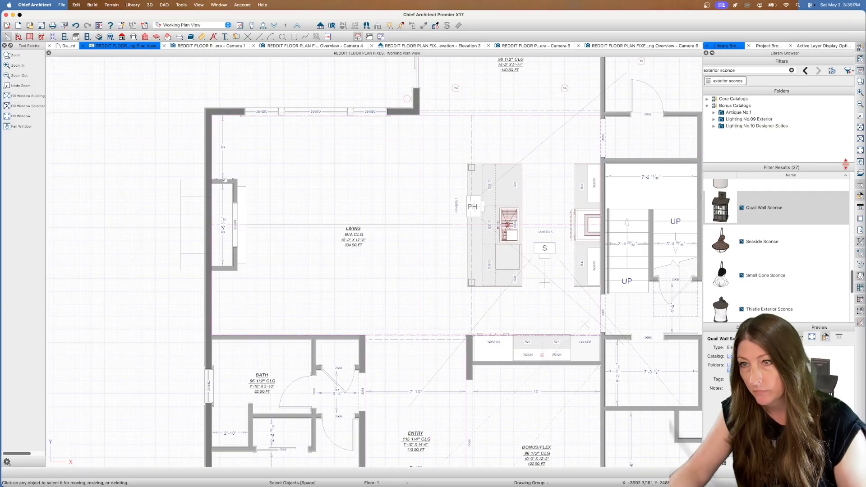
click(21, 126)
drag(573, 131, 373, 126)
scroll(457, 227, down, 2)
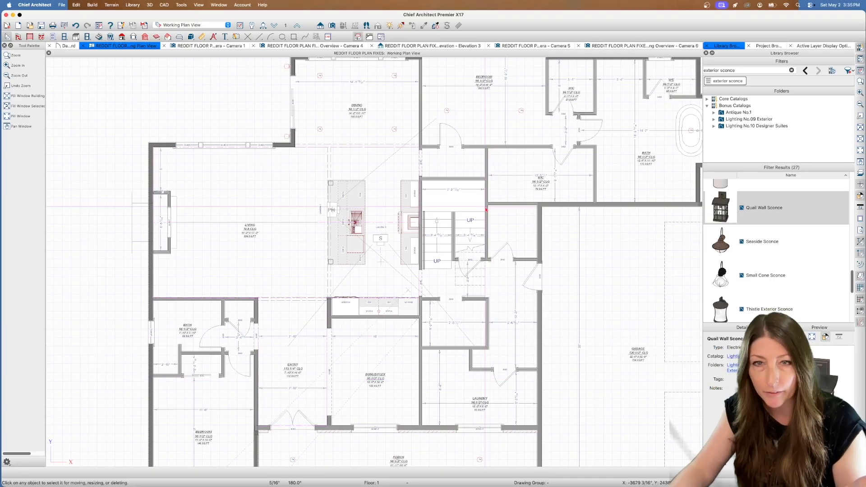
click(857, 167)
drag(507, 204, 435, 239)
key(space)
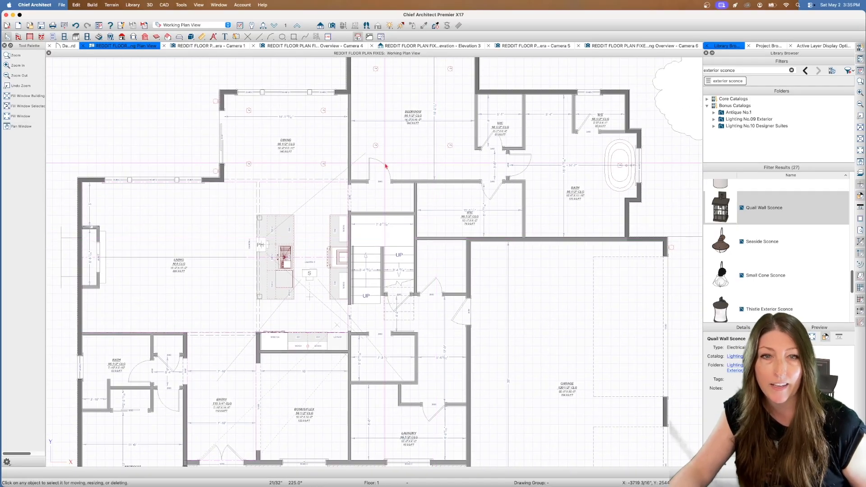
scroll(384, 165, down, 2)
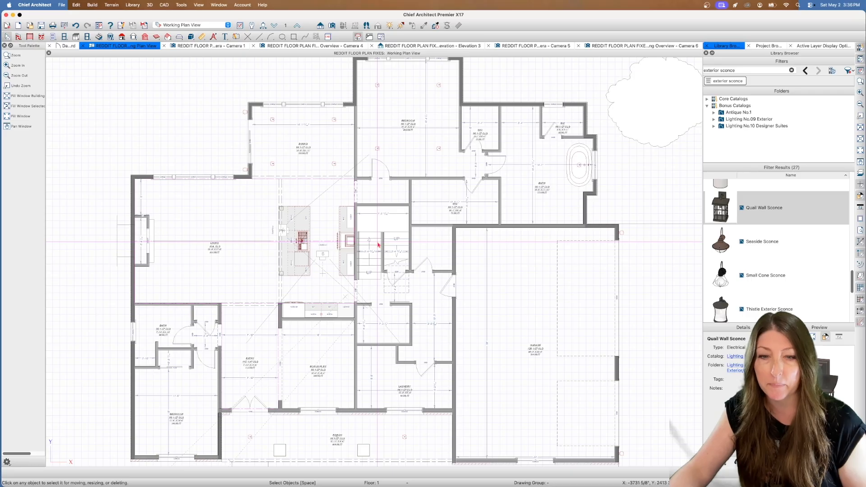
scroll(381, 242, down, 1)
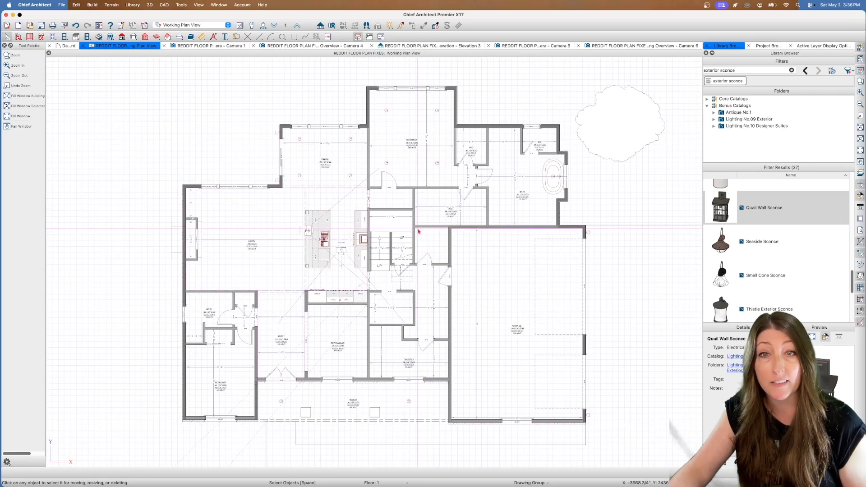